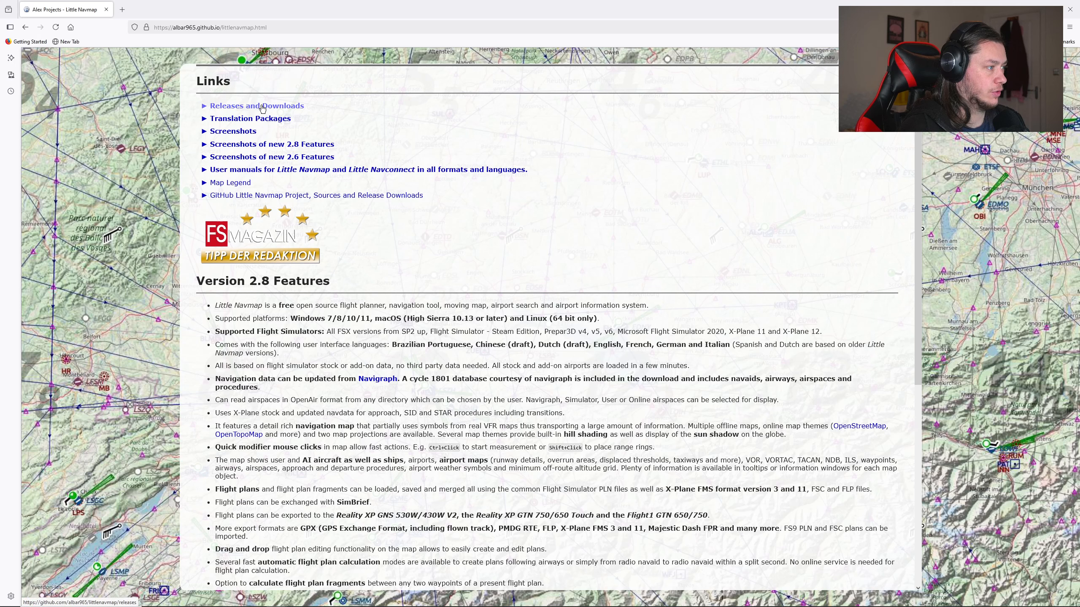
Step: View the Little Navmap Releases and Downloads page with its installer links, return to the project page and close the browser
left_click(262, 108)
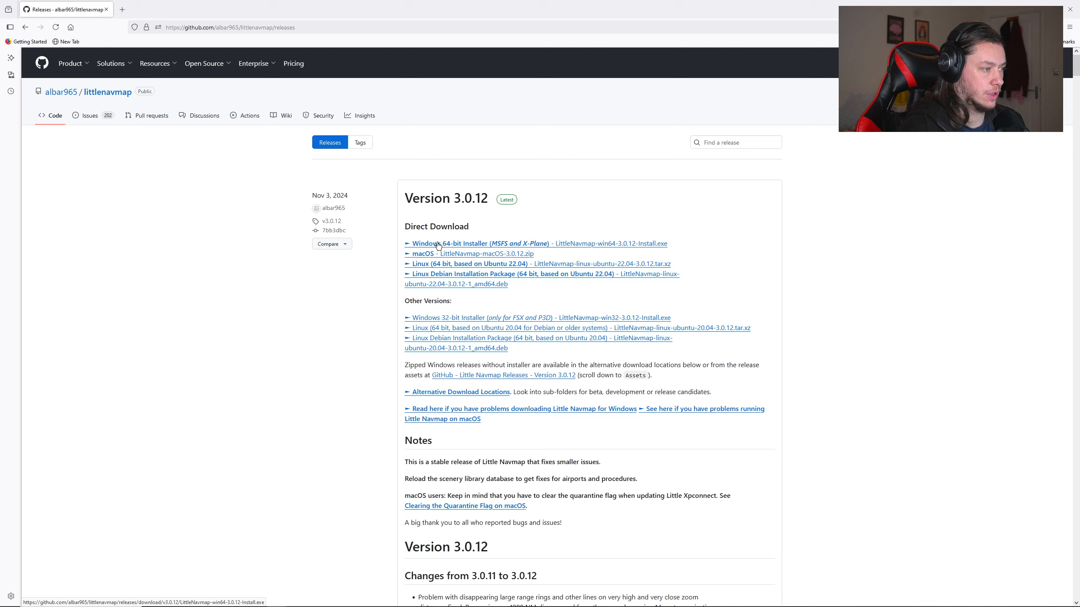
left_click(30, 32)
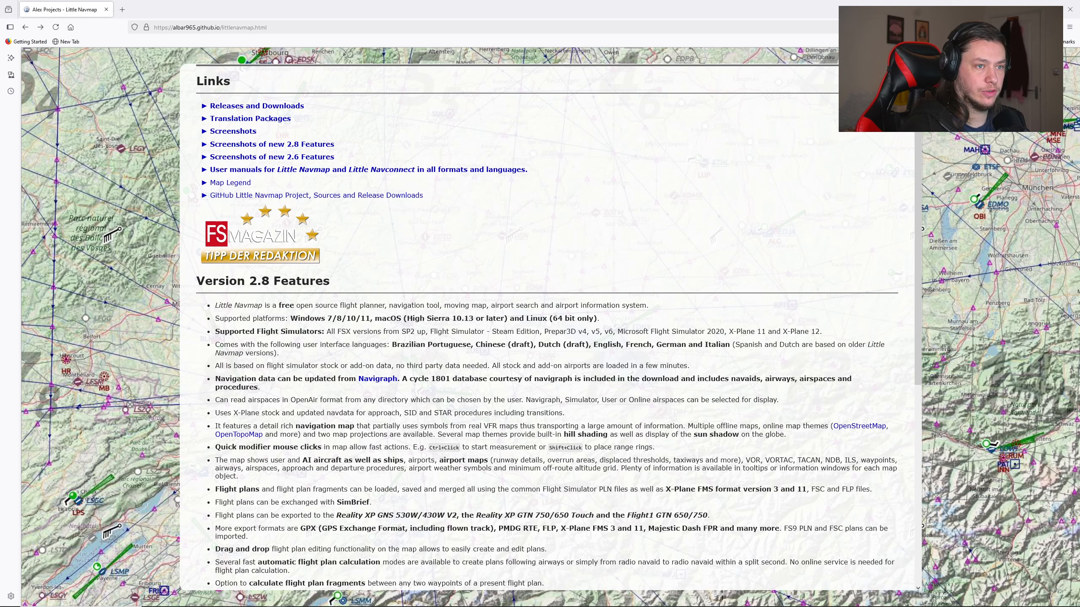
left_click(1070, 10)
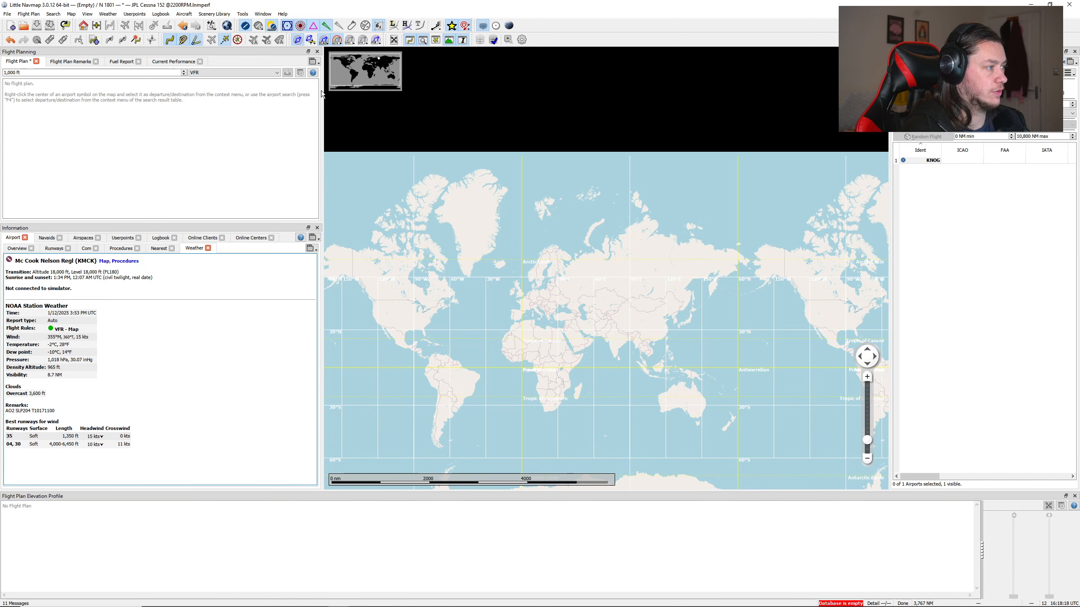
Step: Close the Flight Planning, Information, Search and Flight Plan Elevation Profile windows, leaving only the map
left_click(317, 52)
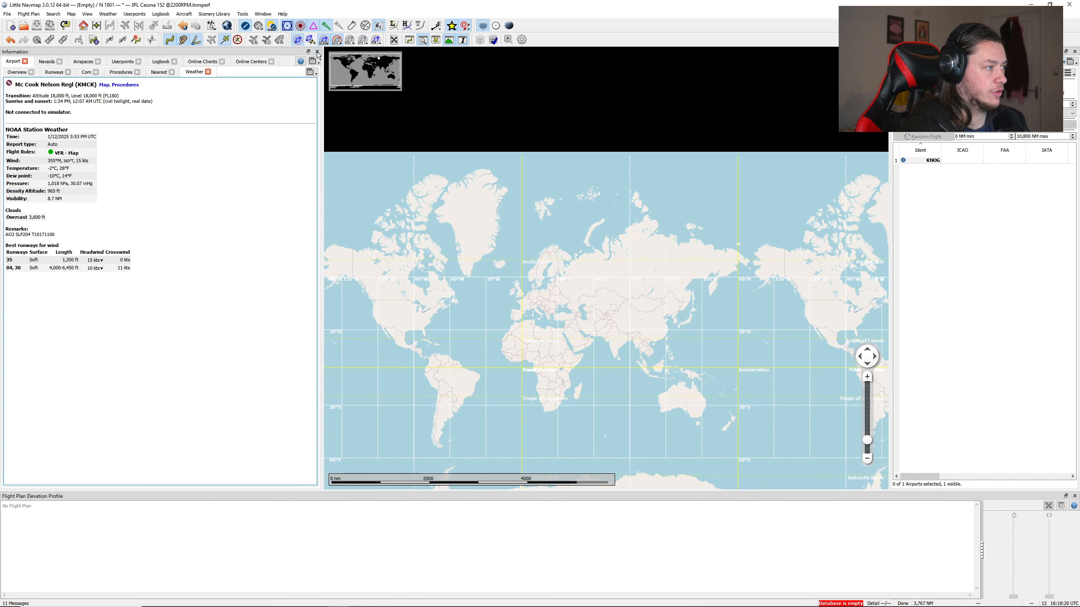
left_click(317, 52)
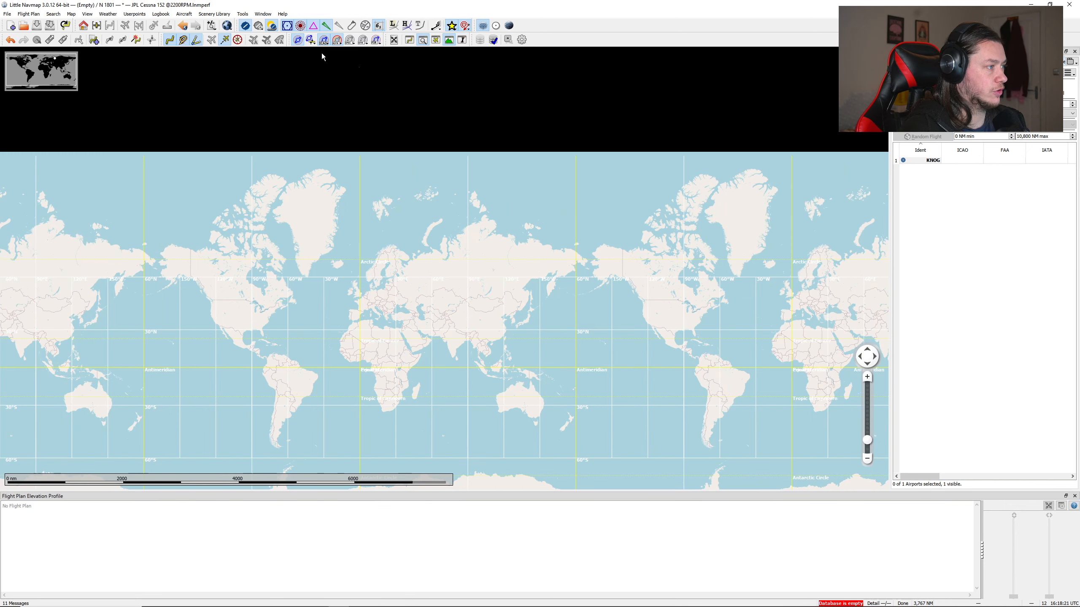
left_click(1074, 51)
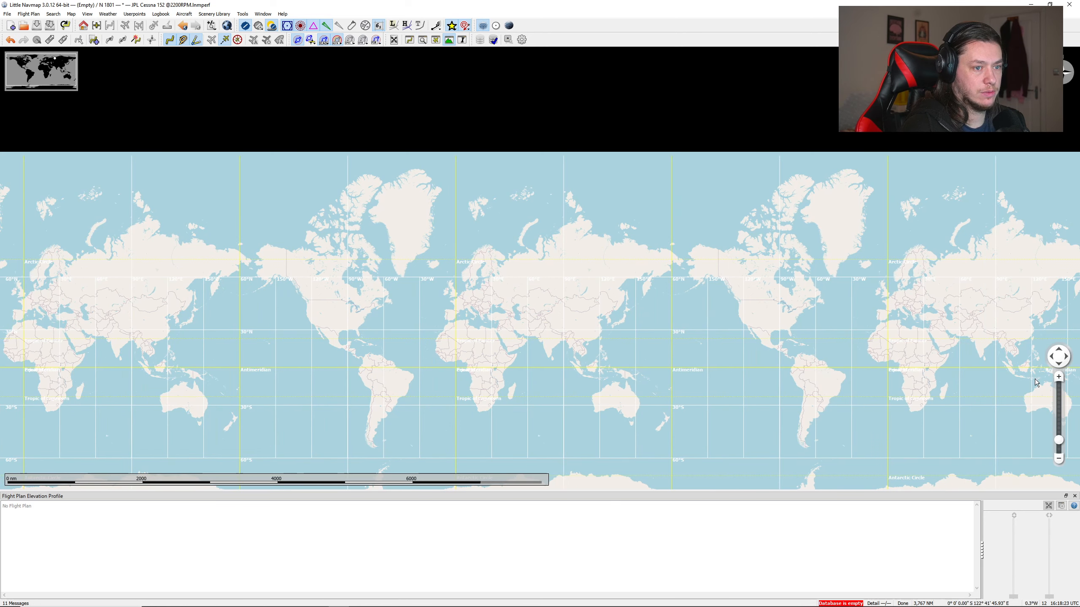
left_click(1074, 496)
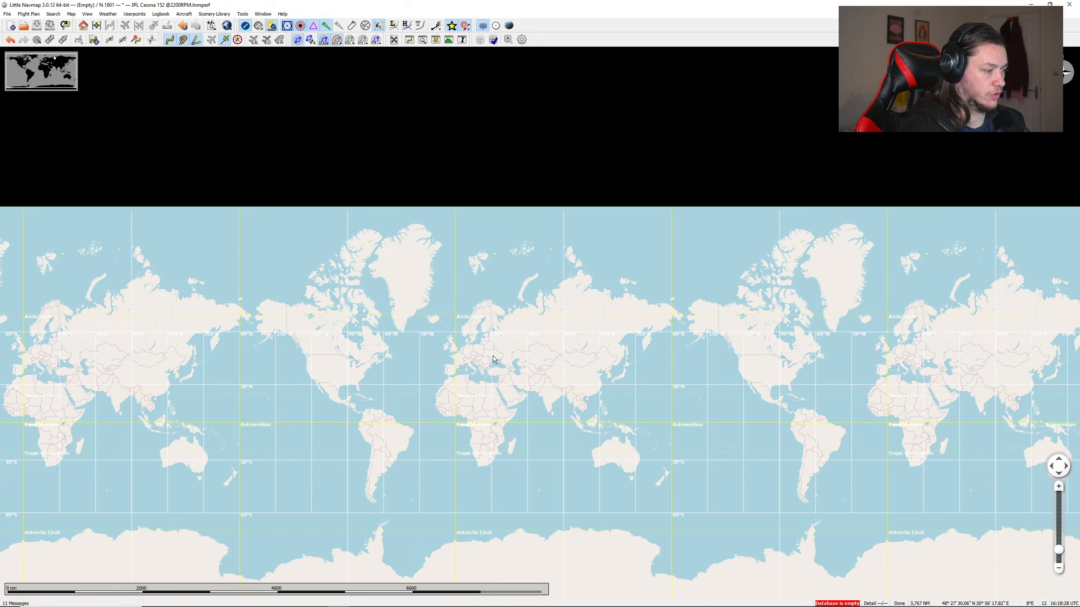
Step: Bring the Texas–Oklahoma area of the United States into view and reduce the map detail by two levels
left_click_drag(784, 356, 666, 289)
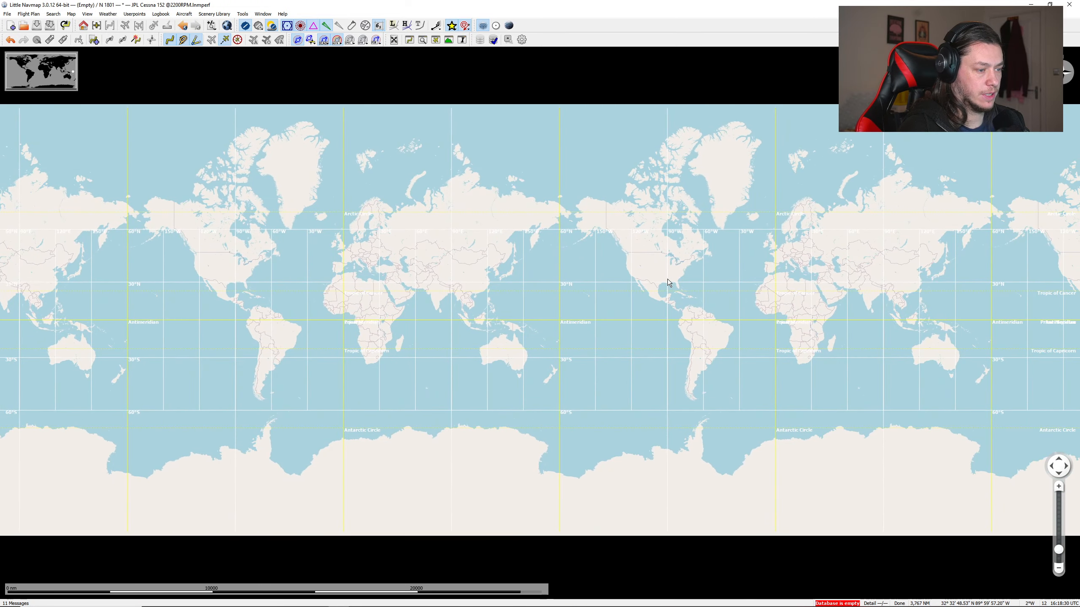
scroll(666, 290, "up", 4)
scroll(669, 252, "up", 2)
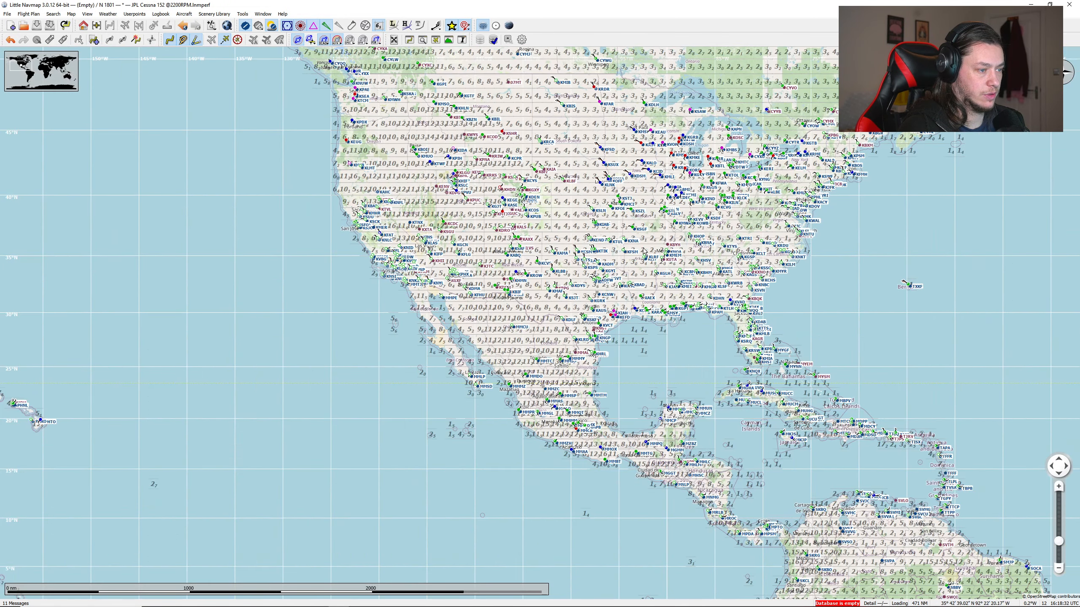
scroll(591, 243, "up", 2)
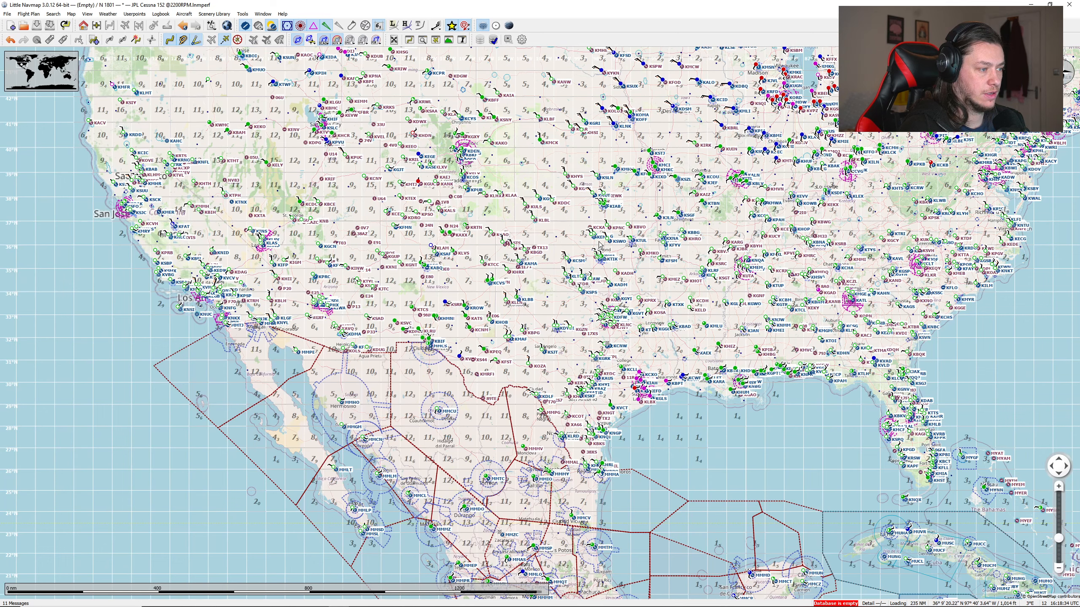
scroll(597, 243, "up", 2)
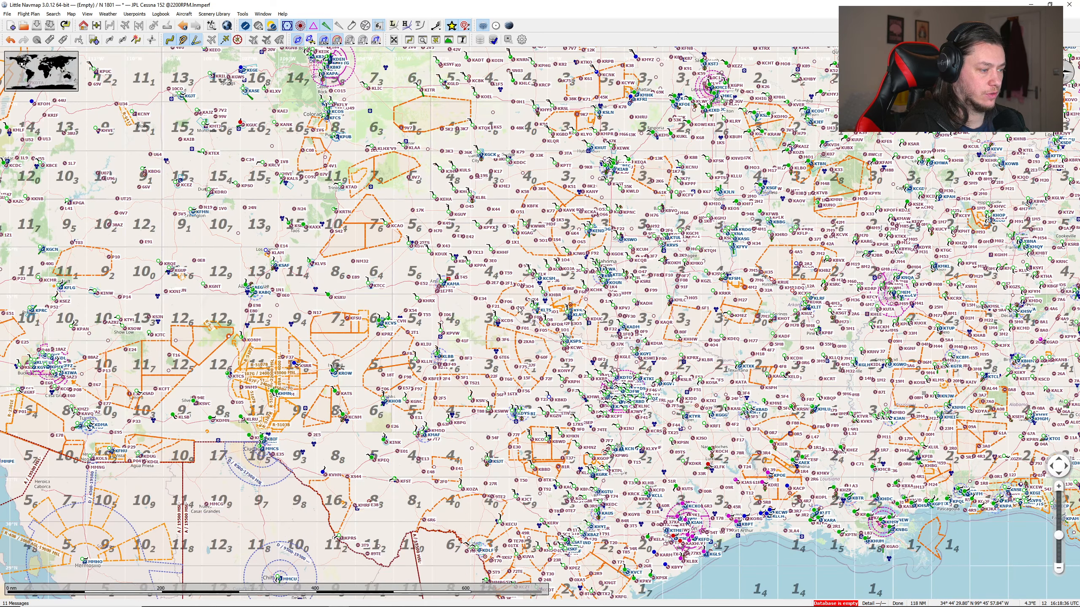
scroll(519, 309, "up", 2)
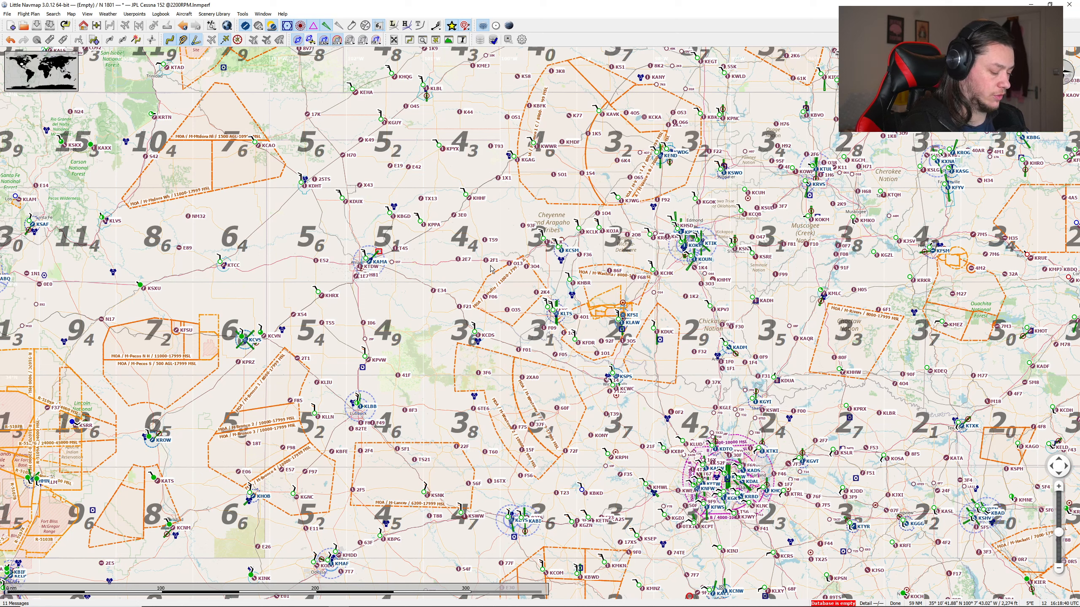
key("ctrl+minus")
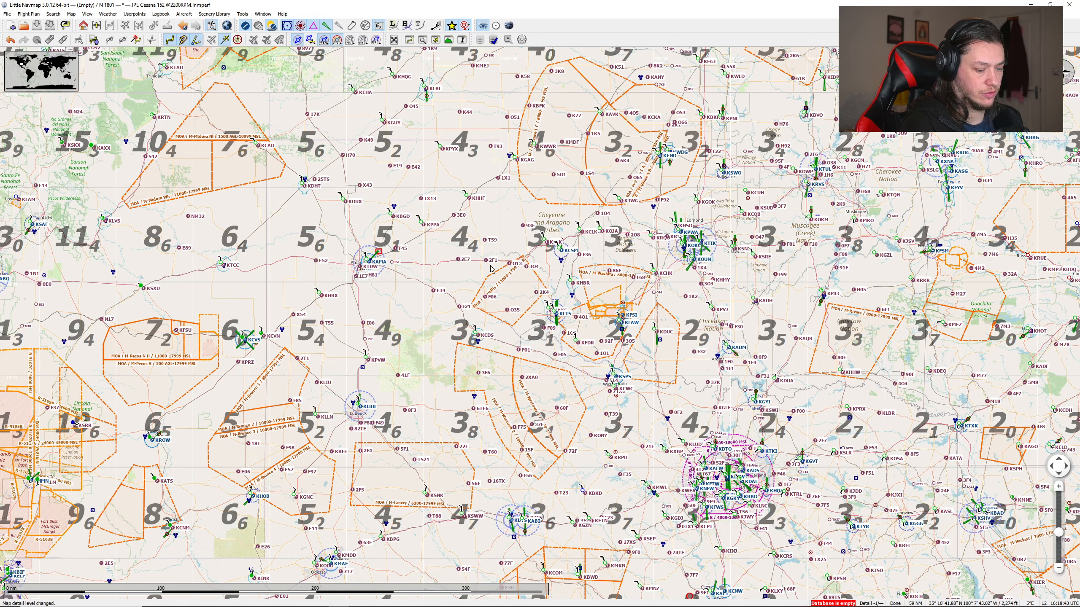
key("ctrl+minus")
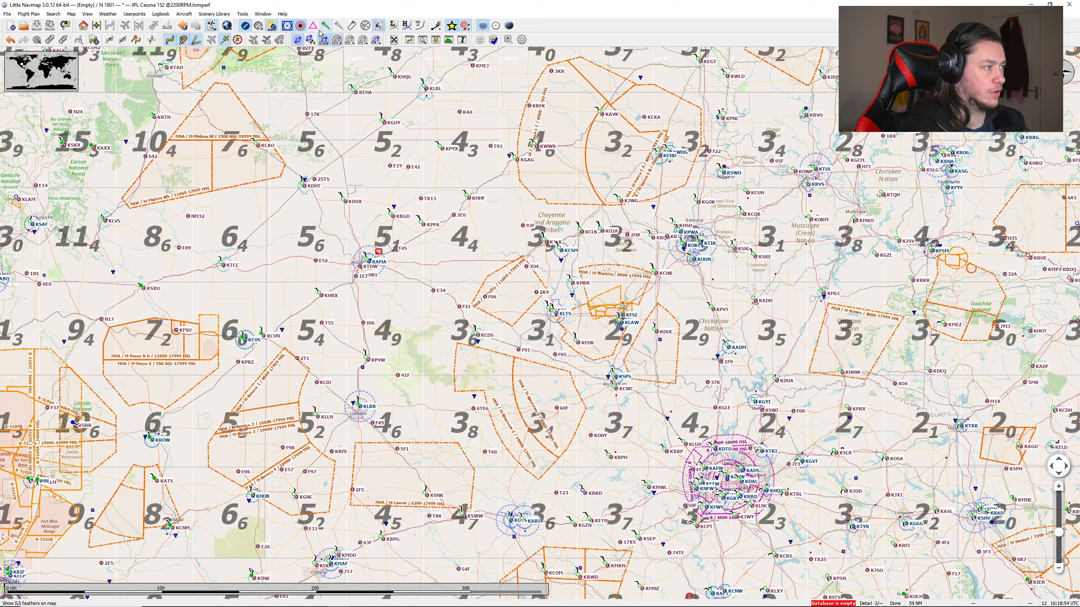
Step: Hide all airspaces and the airport weather symbols on the map
left_click(299, 40)
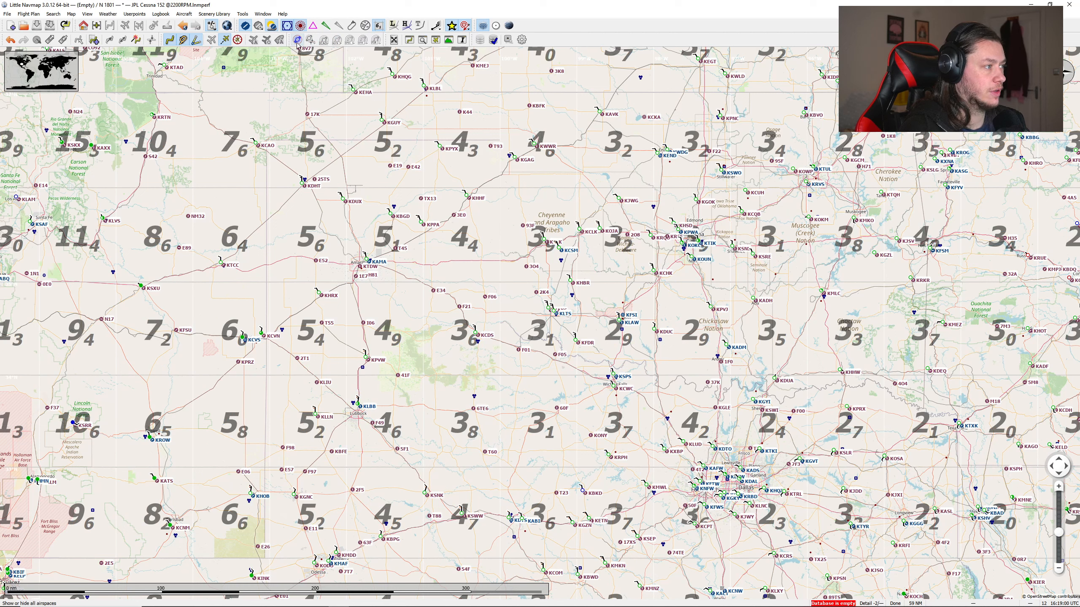
left_click(271, 26)
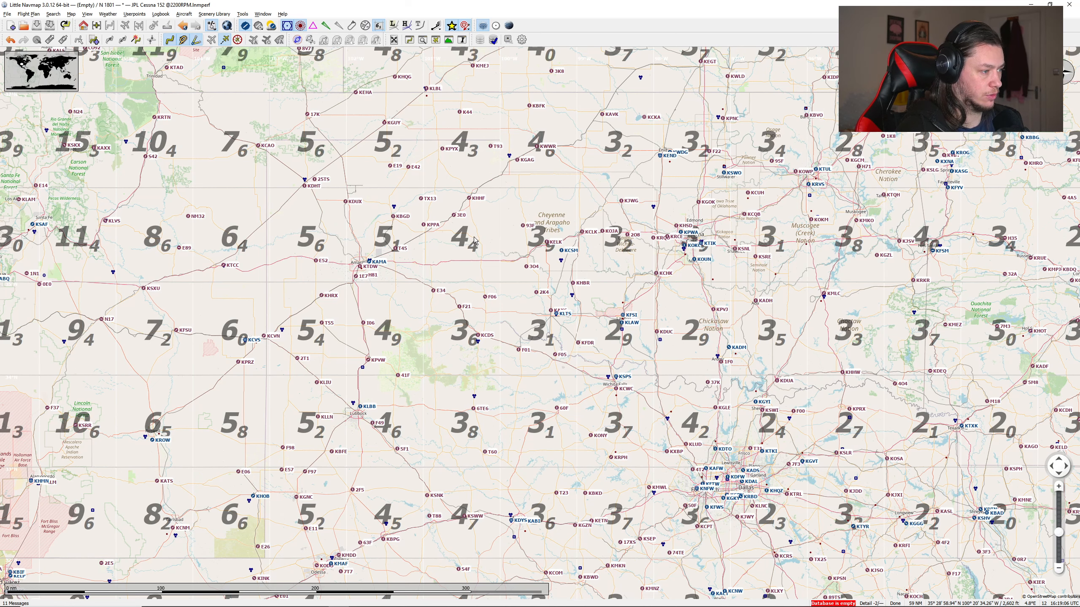
Step: Look up the weather information for Mc Lean-Gray Co airport (2E7) east of Amarillo, and close the Information window
scroll(475, 240, "up", 2)
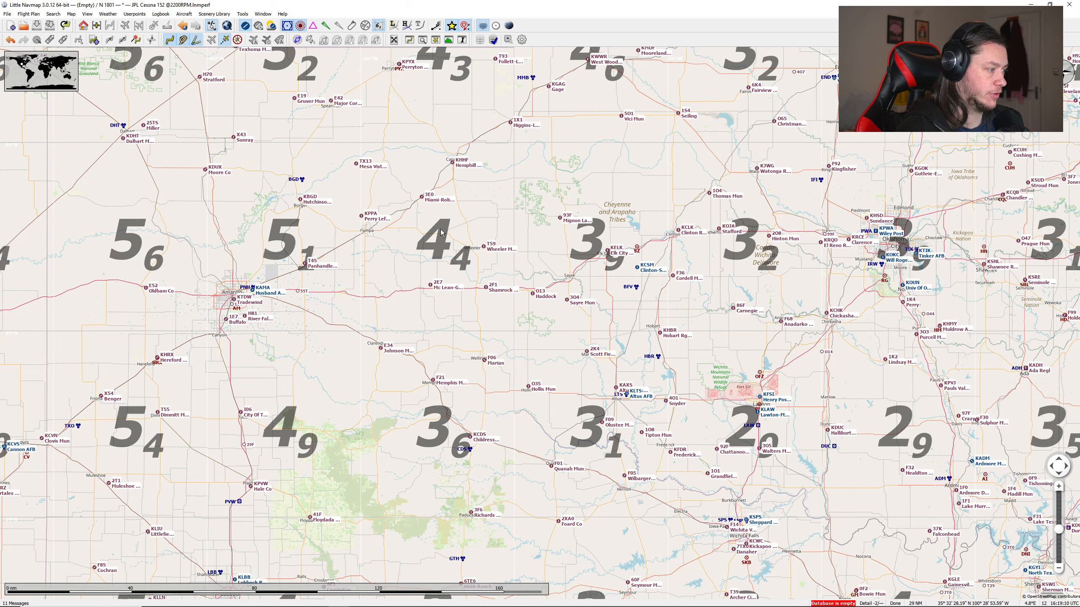
left_click_drag(610, 213, 512, 219)
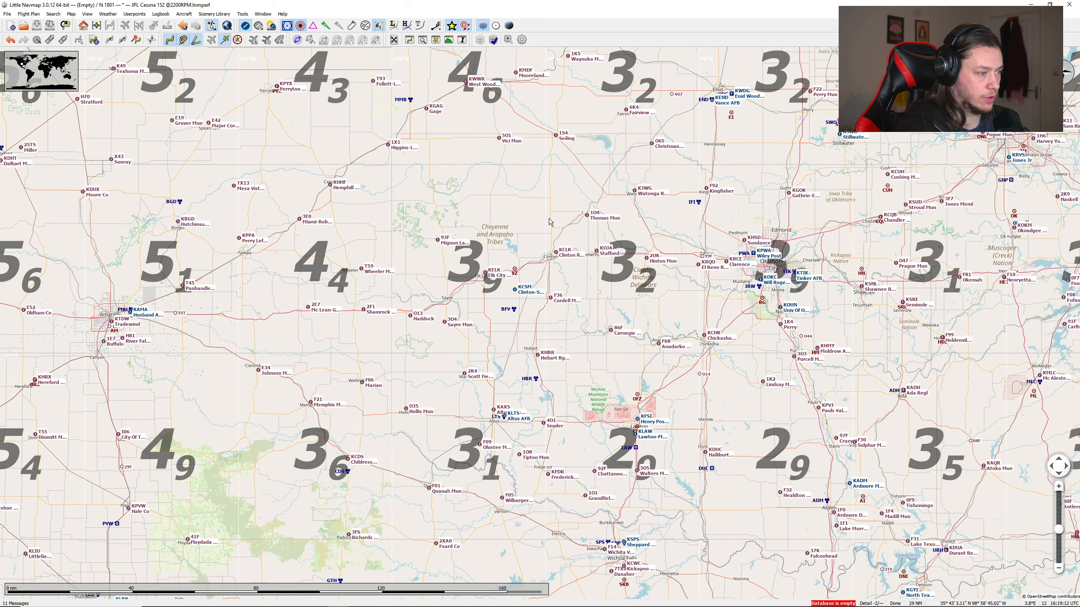
scroll(309, 313, "up", 2)
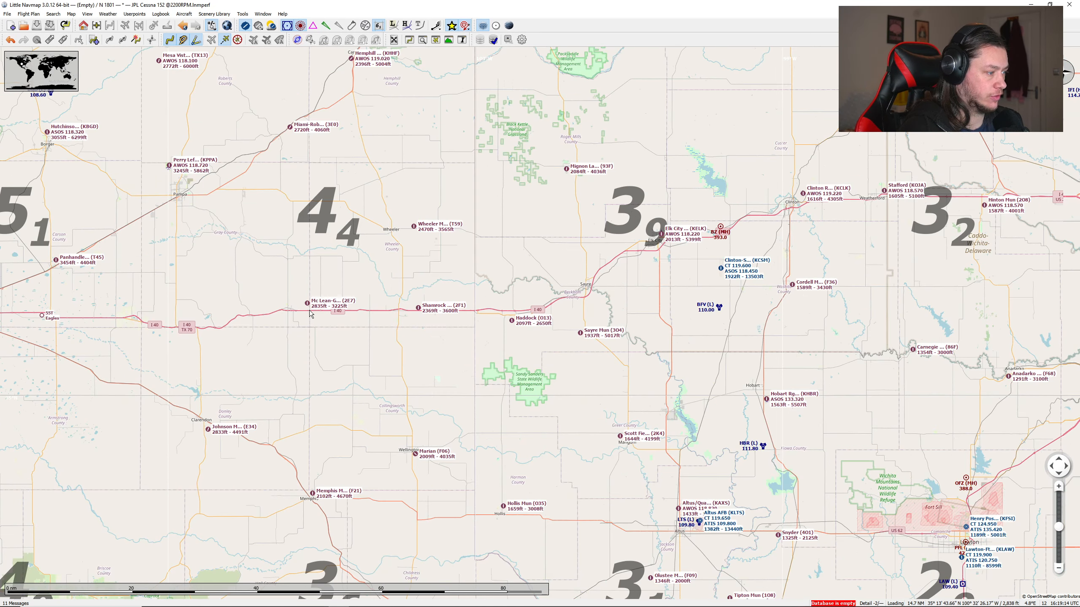
left_click_drag(326, 276, 356, 259)
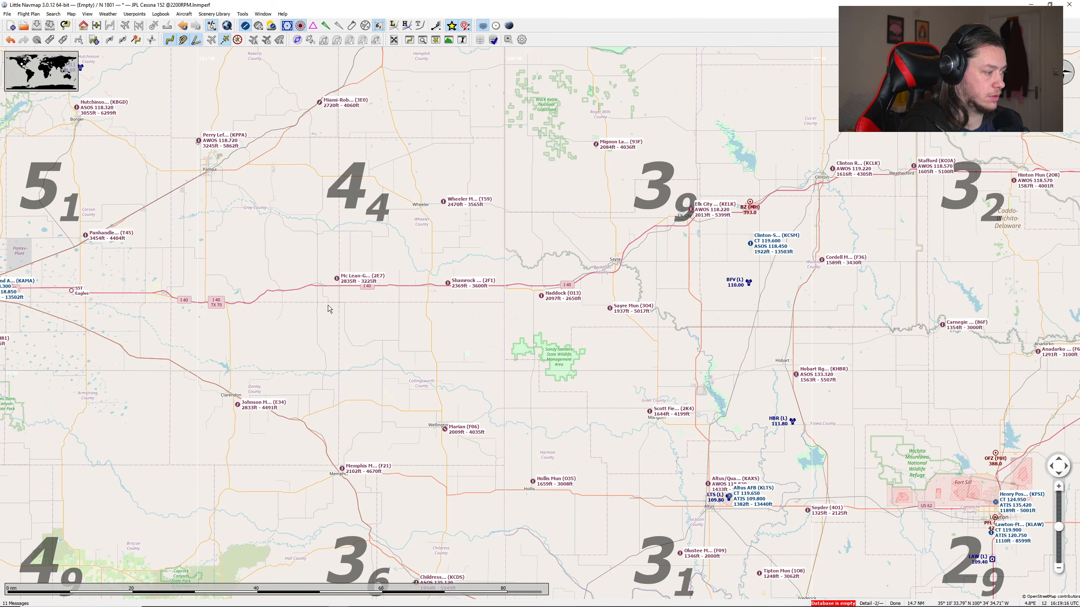
left_click(338, 281)
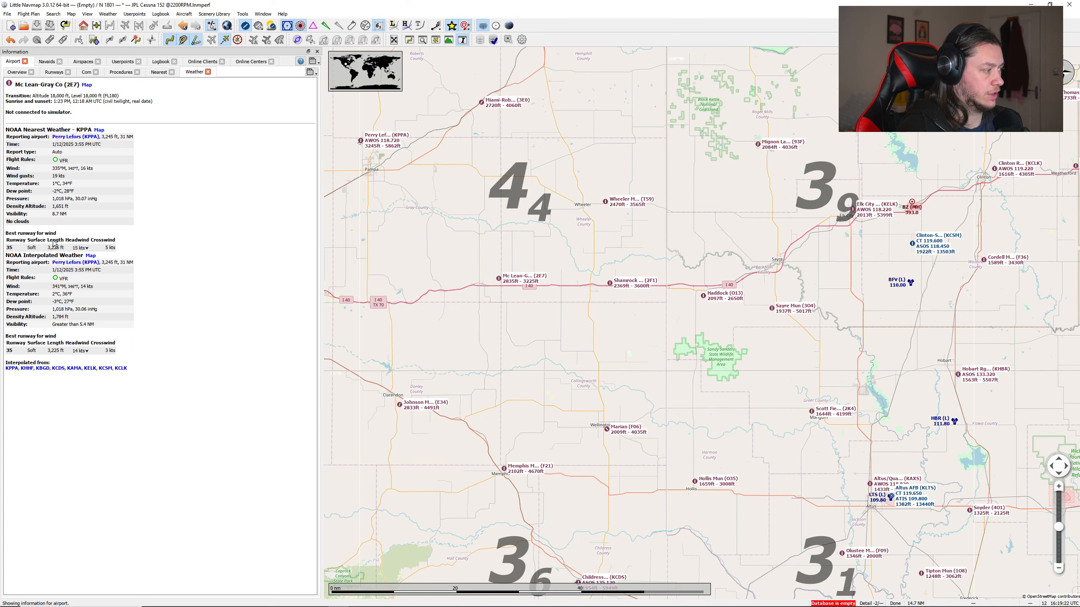
left_click(317, 52)
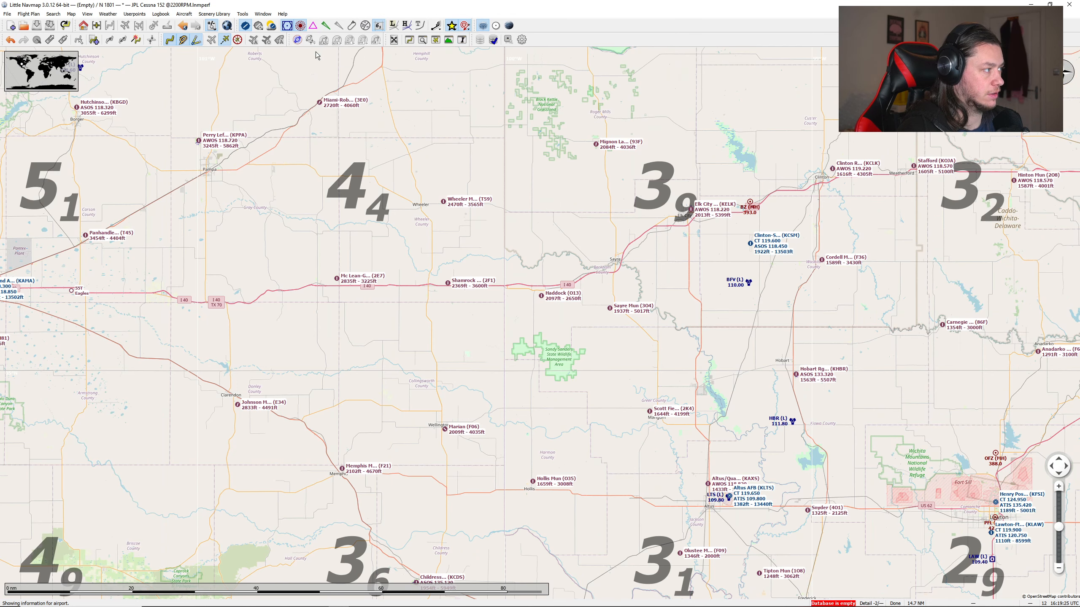
Step: Check the weather information for Wheeler Mun airport (T59) and set that airport as the flight plan's departure
left_click(443, 205)
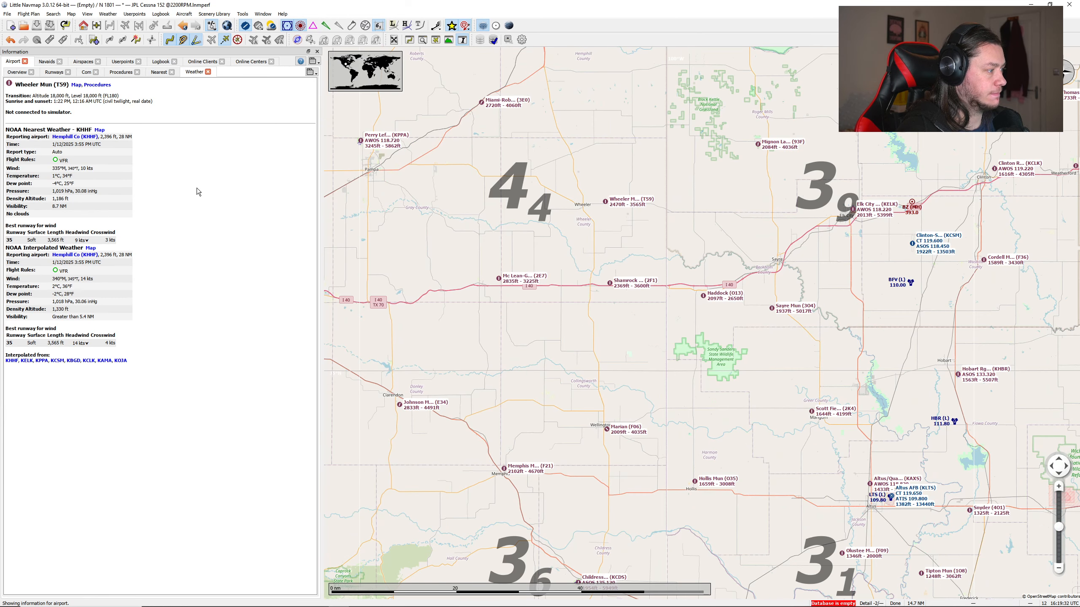
left_click(318, 51)
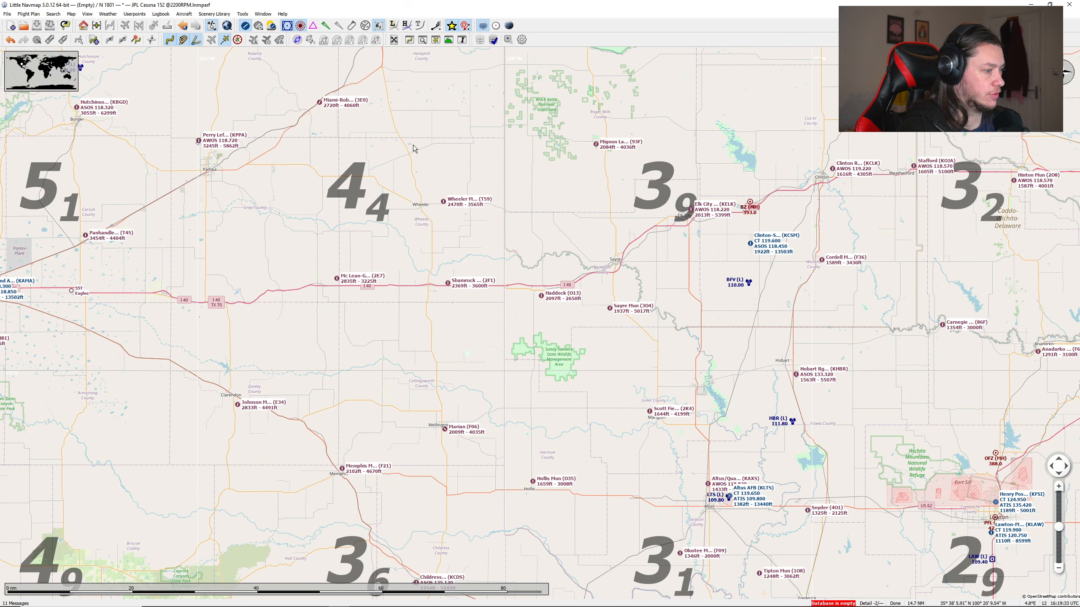
right_click(444, 204)
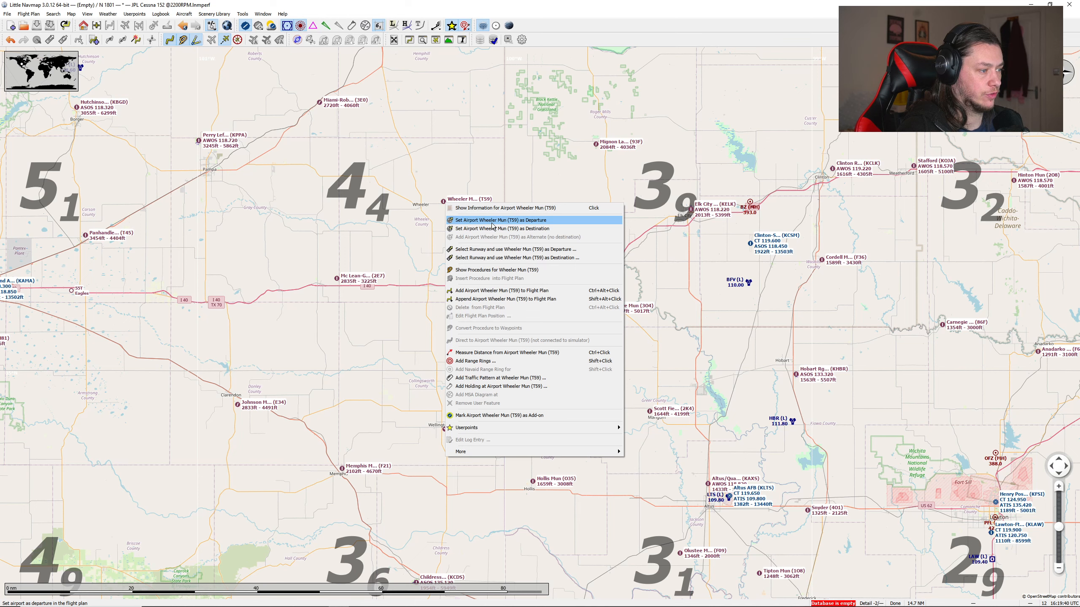
left_click(471, 220)
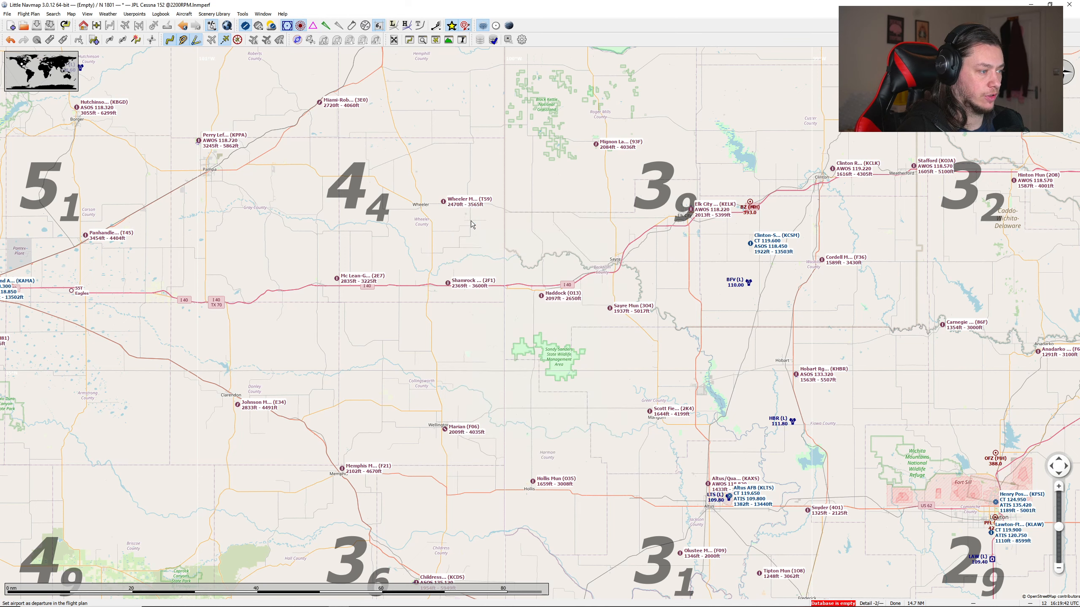
Step: Set Cordell Mun airport (F36), southeast of Clinton-Sherman, as the flight plan's destination
left_click_drag(706, 205, 568, 185)
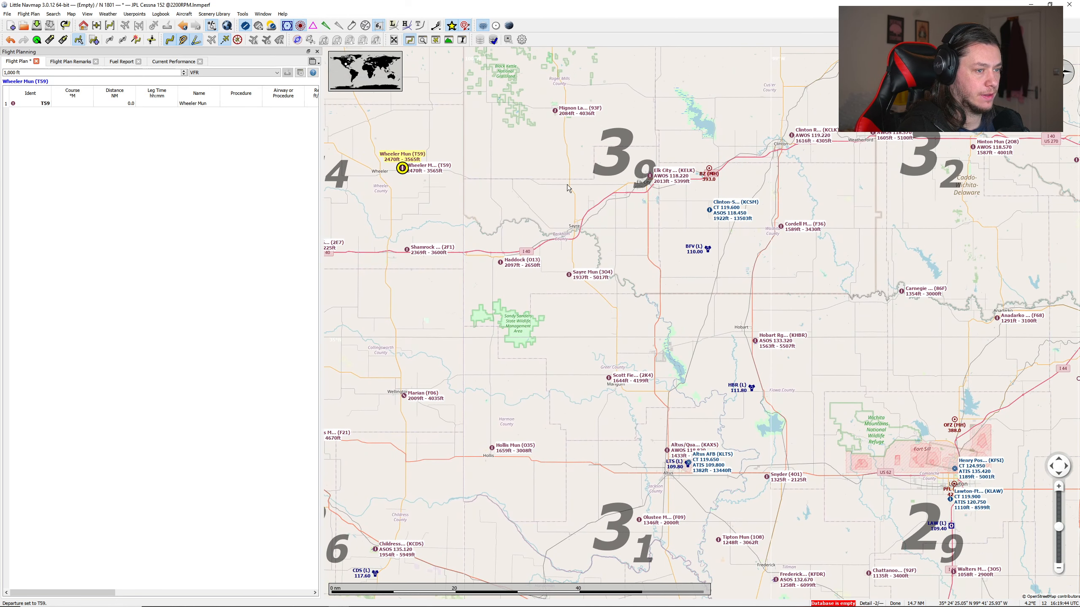
left_click_drag(659, 249, 724, 251)
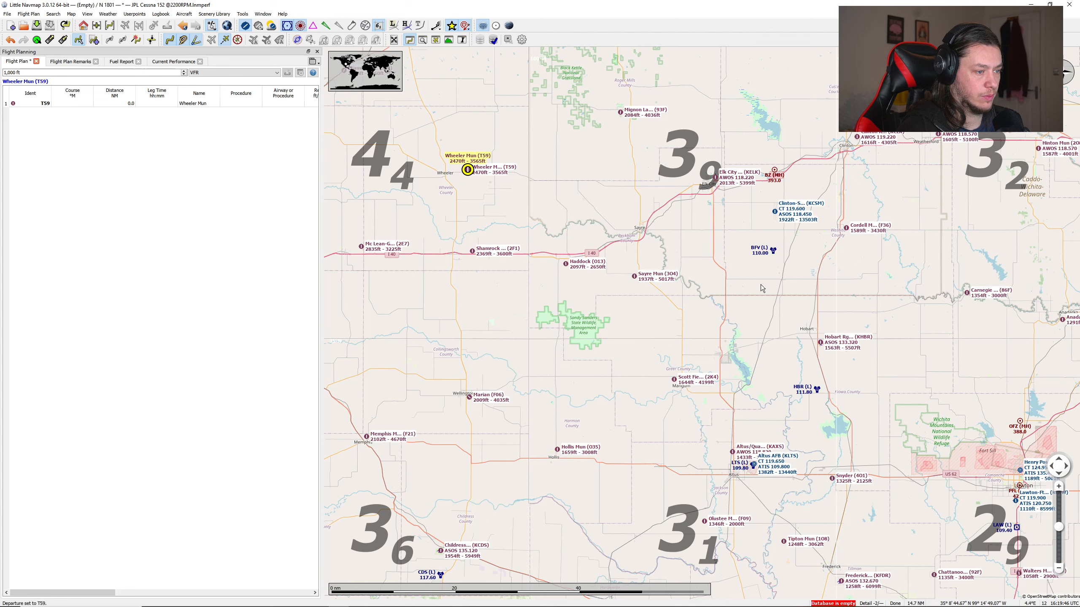
scroll(801, 288, "up", 1)
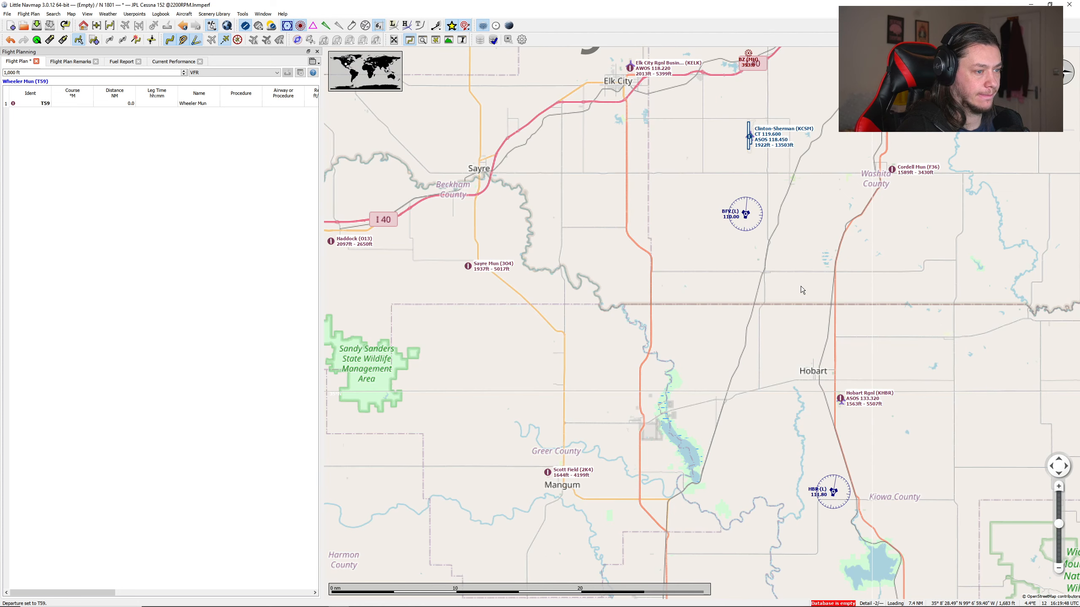
scroll(801, 286, "down", 1)
scroll(818, 349, "up", 1)
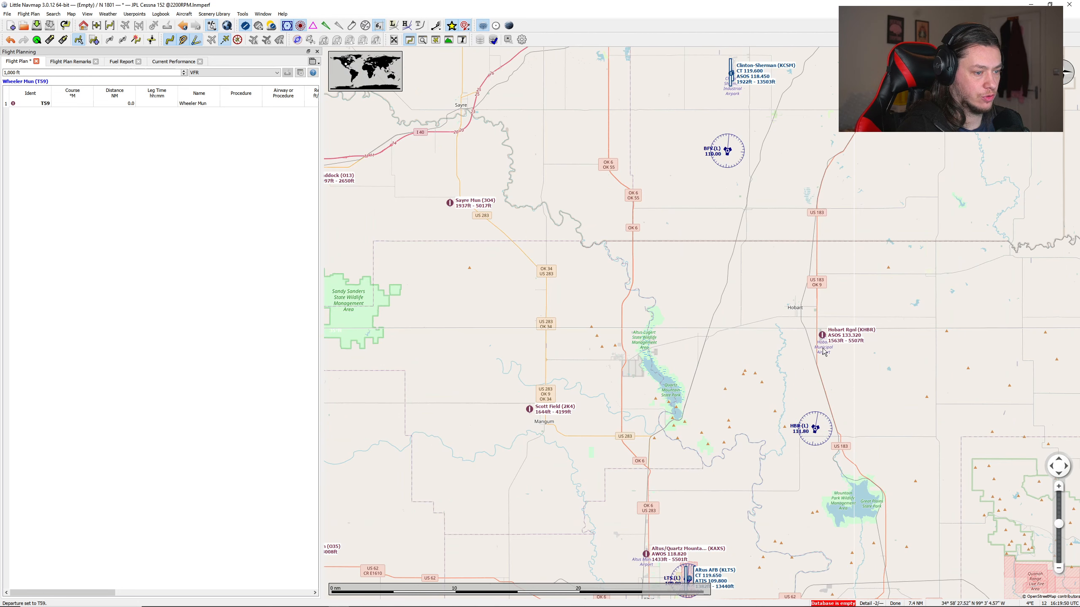
scroll(725, 293, "down", 1)
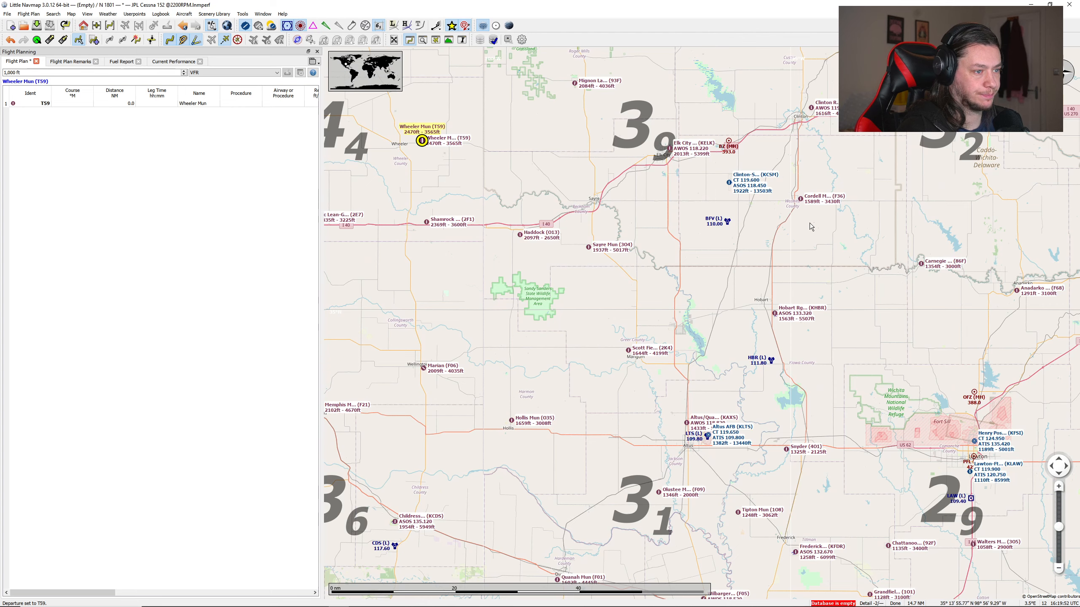
left_click_drag(809, 220, 761, 245)
scroll(751, 234, "up", 1)
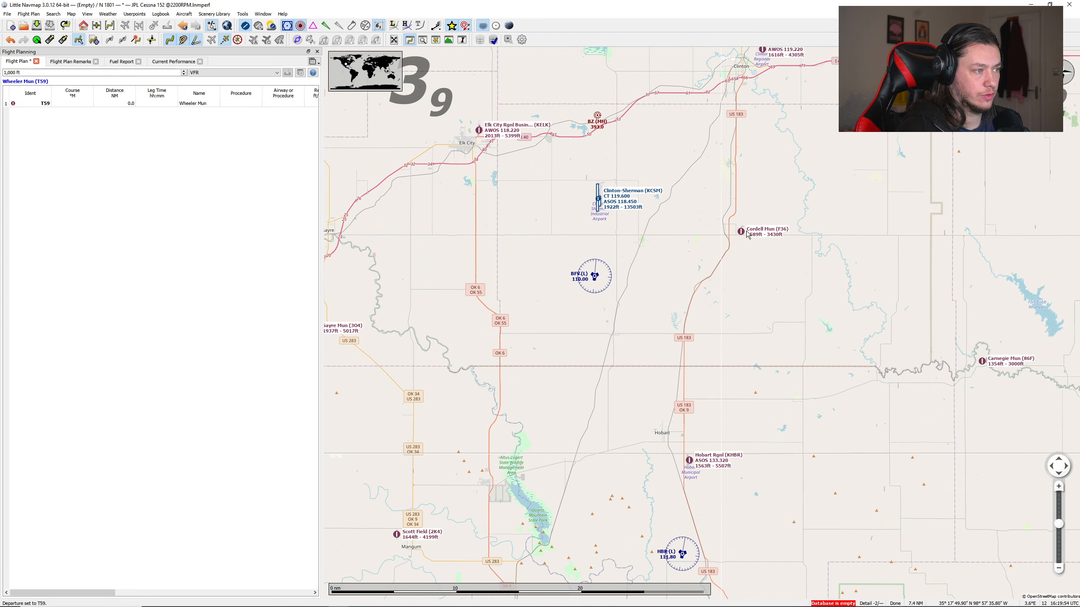
scroll(680, 231, "down", 1)
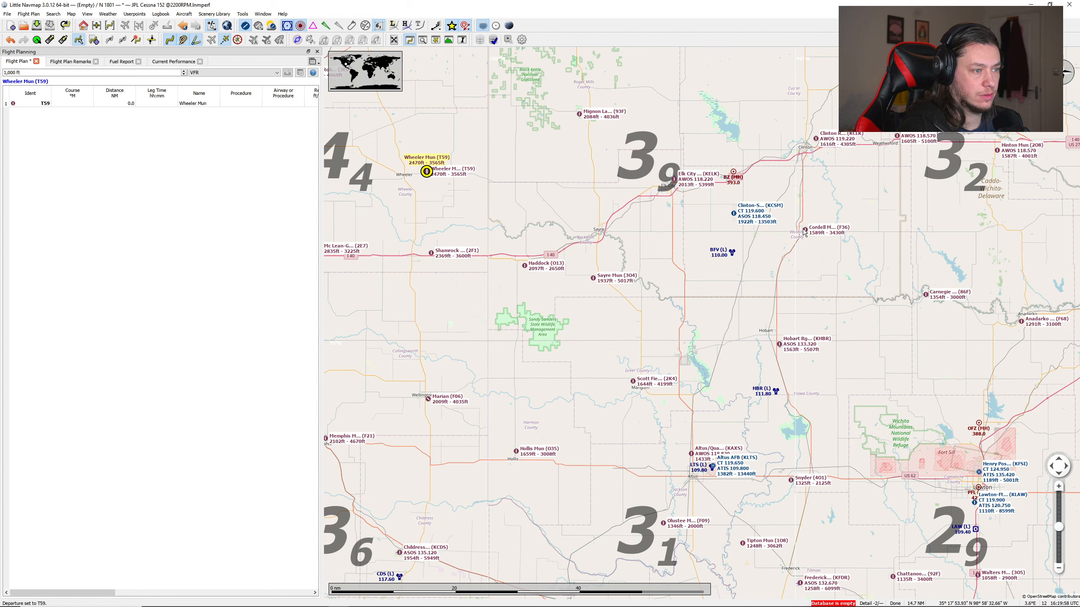
left_click_drag(799, 187, 713, 187)
left_click_drag(695, 276, 776, 321)
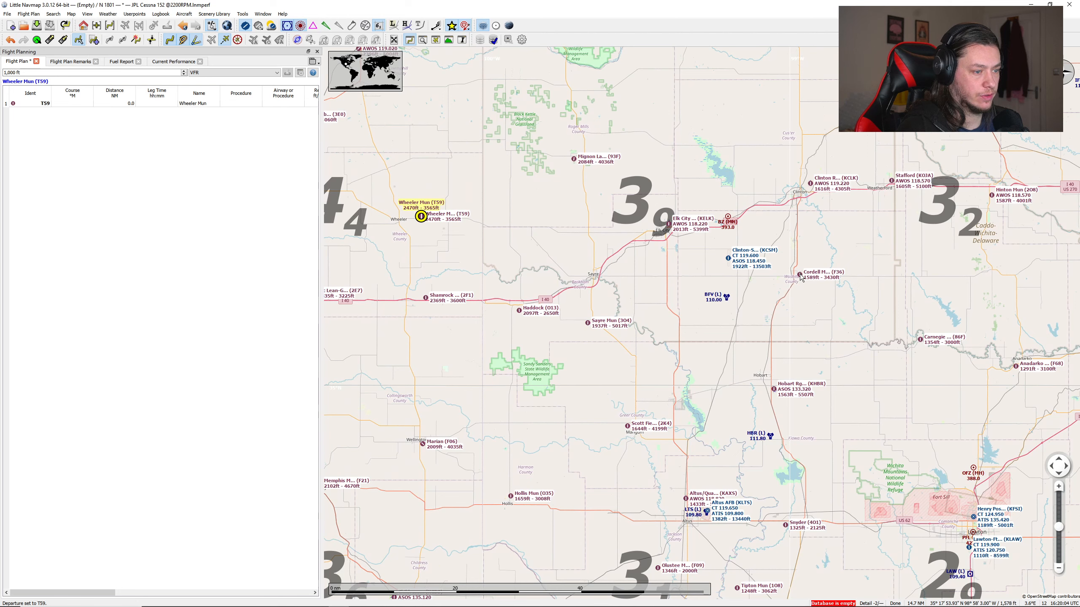
right_click(801, 277)
left_click(852, 301)
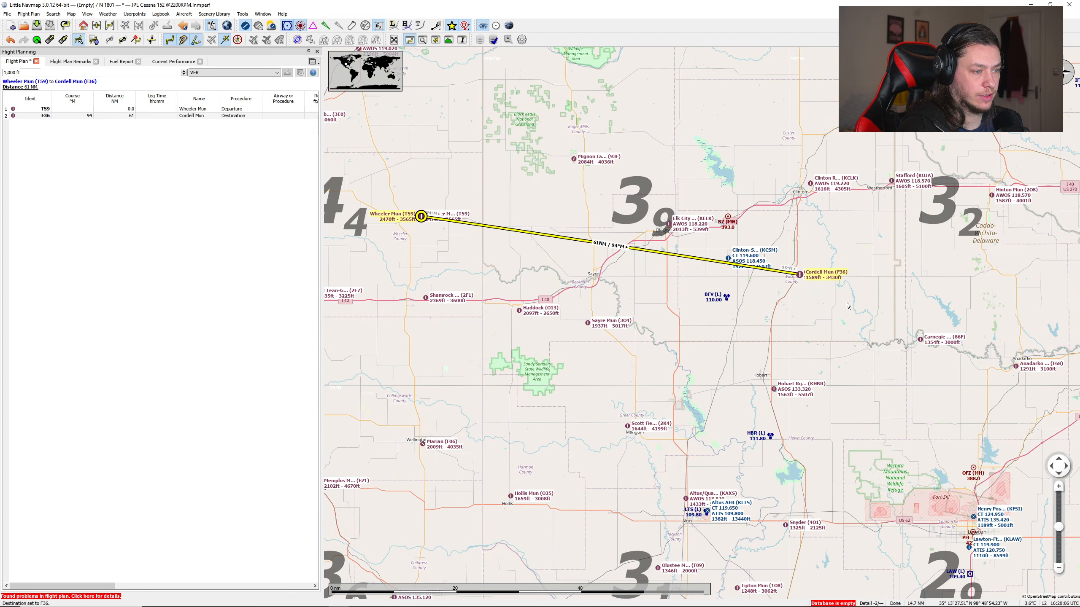
Step: Switch the map theme from OpenStreetMap to US VFR Sectional Charts
left_click_drag(413, 224, 481, 225)
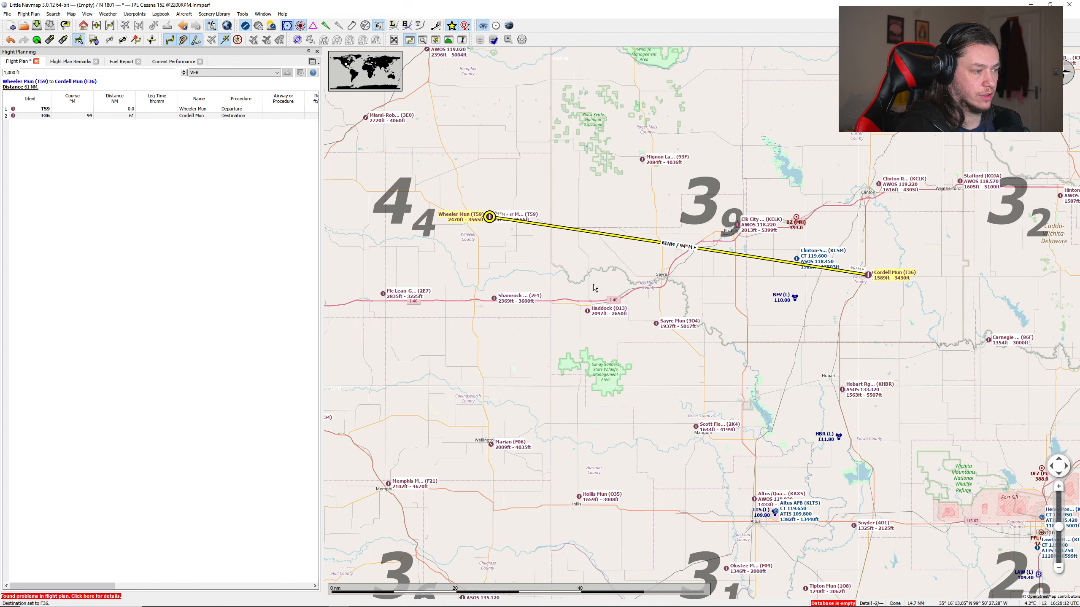
scroll(519, 258, "up", 2)
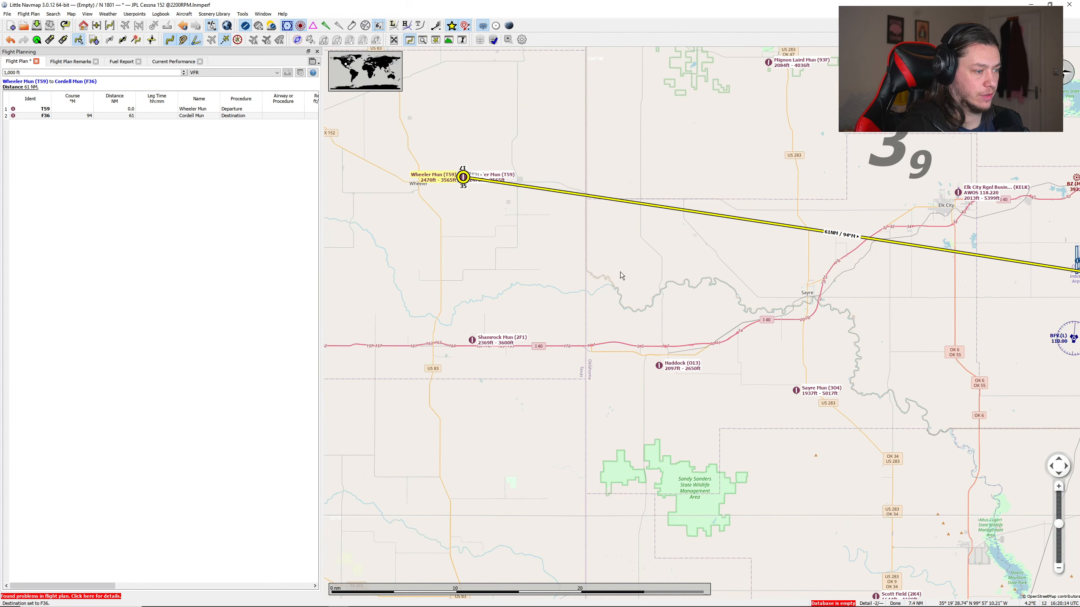
left_click_drag(682, 277, 665, 232)
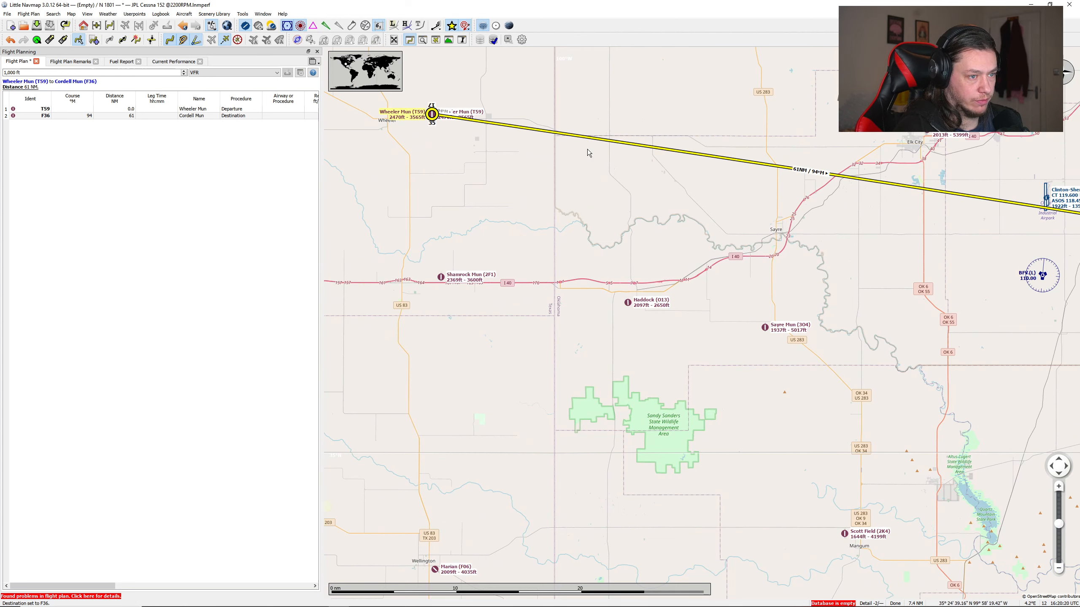
left_click_drag(734, 208, 691, 263)
scroll(558, 226, "up", 1)
scroll(559, 226, "down", 1)
left_click_drag(607, 235, 571, 265)
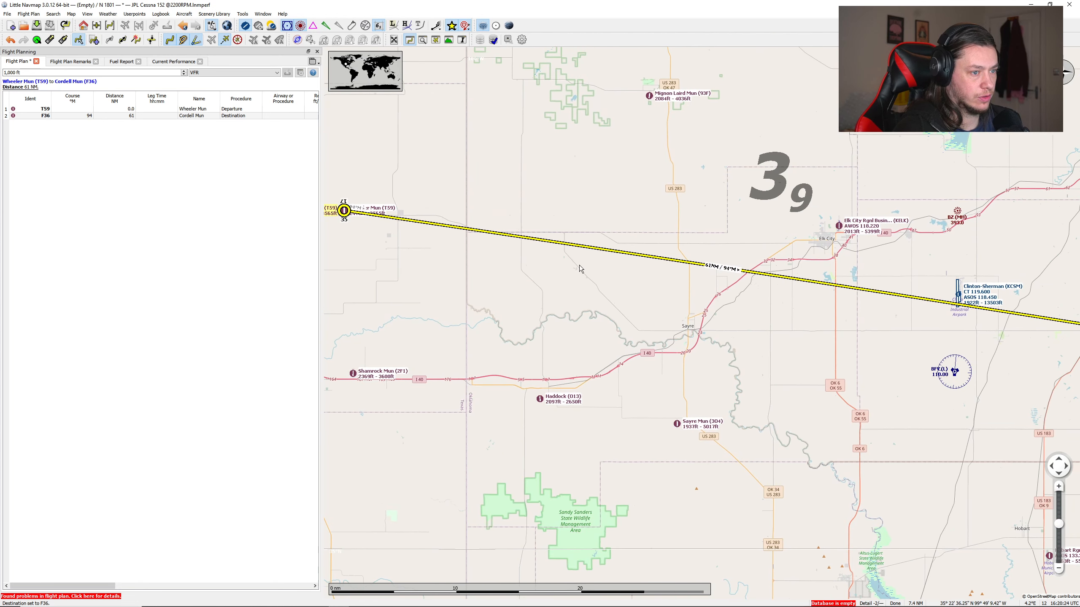
left_click(227, 26)
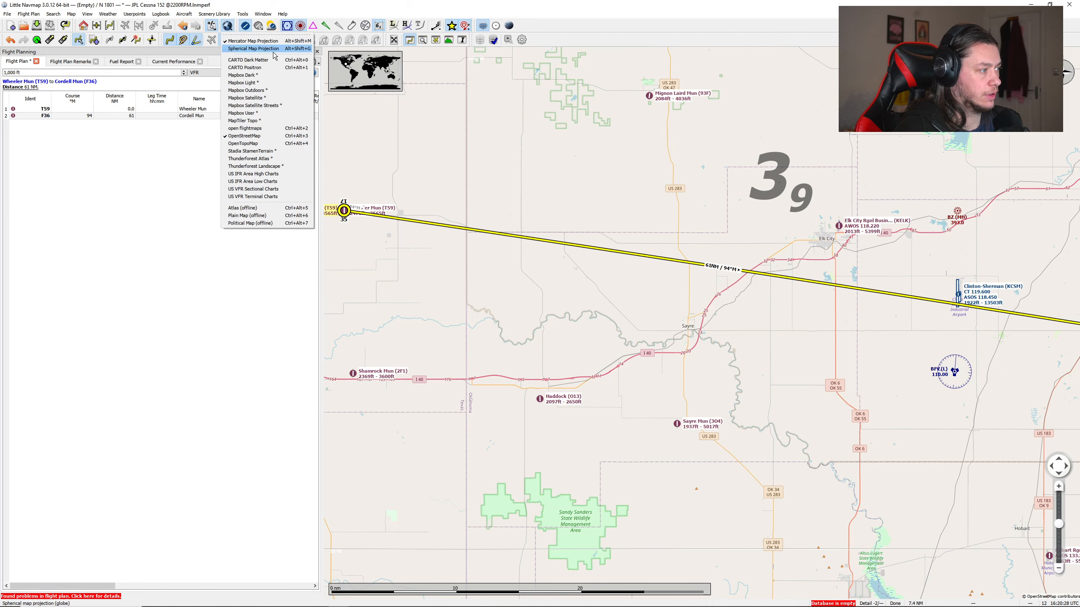
left_click(248, 190)
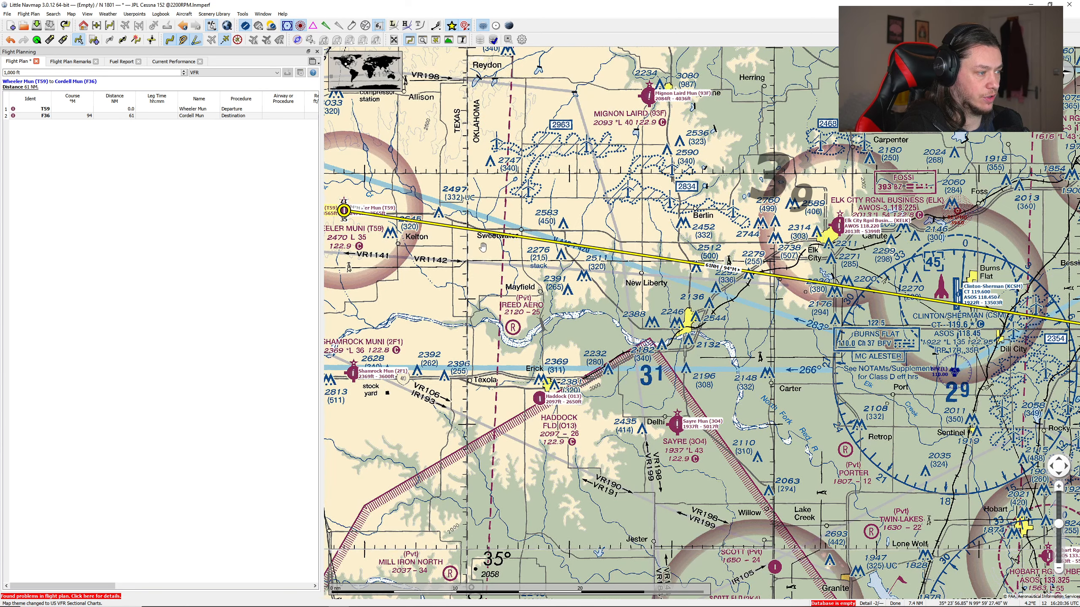
Step: Insert a waypoint in the leg from Wheeler Mun to Cordell Mun, over the yellow-marked town north of Sayre Mun airport (3O4)
left_click_drag(474, 255, 570, 242)
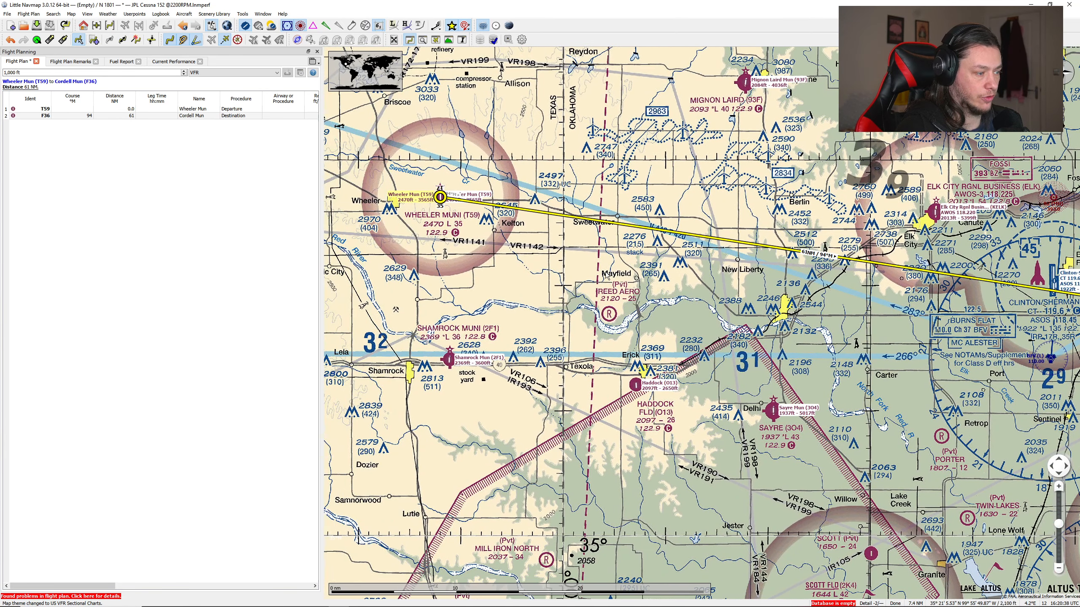
scroll(682, 272, "up", 3)
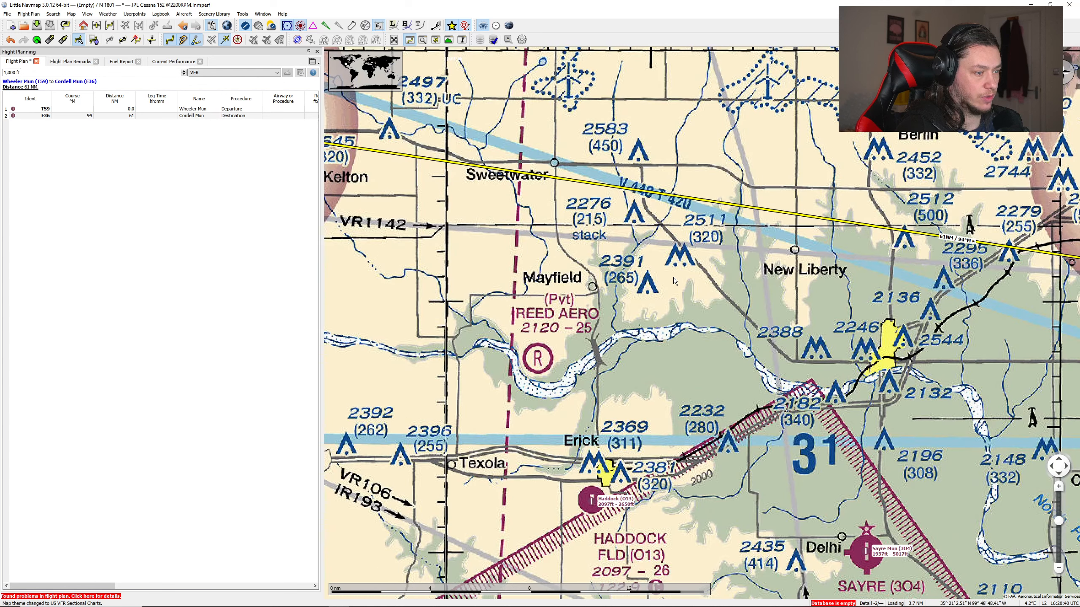
scroll(663, 284, "down", 3)
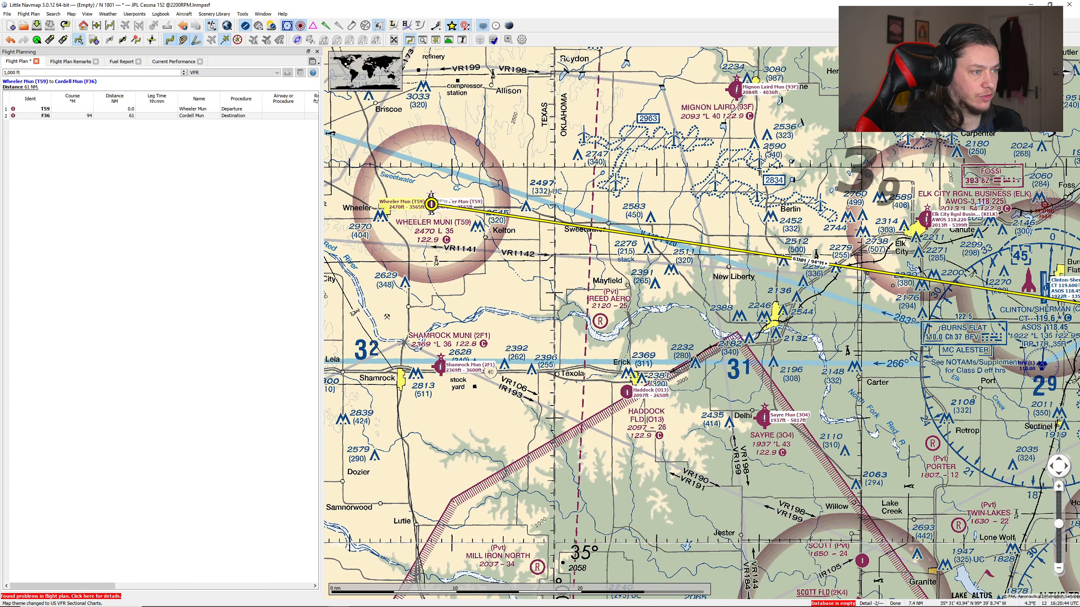
left_click_drag(762, 314, 741, 274)
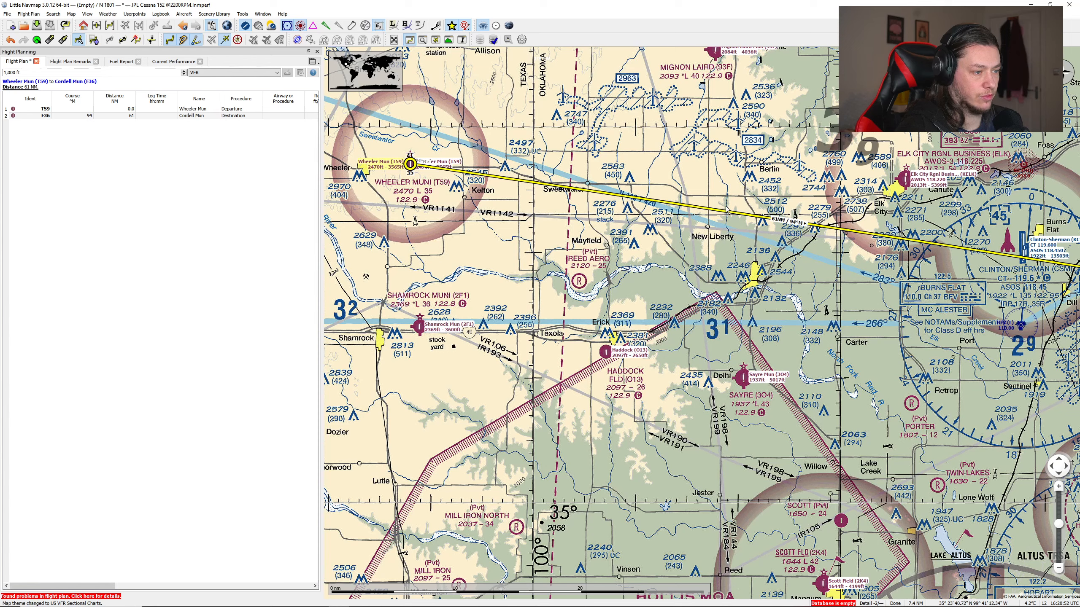
left_click_drag(724, 210, 753, 282)
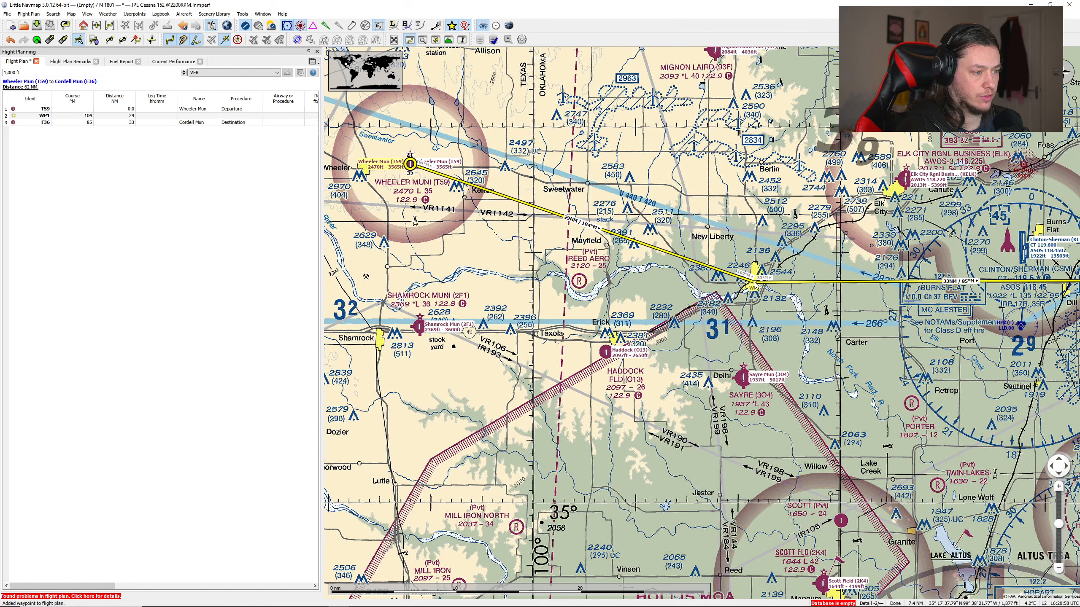
scroll(765, 294, "up", 2)
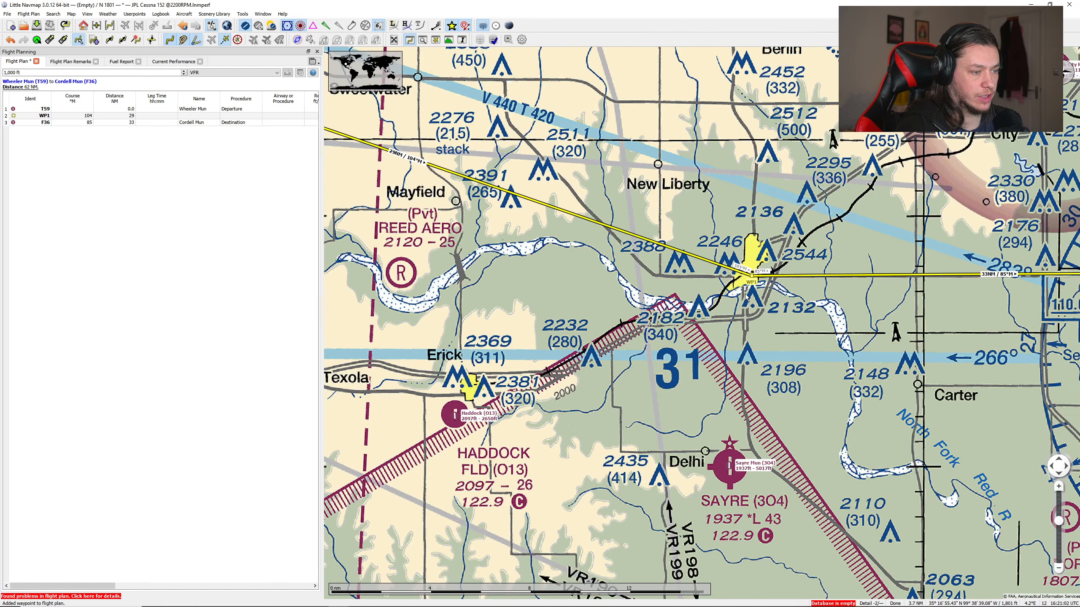
scroll(748, 297, "down", 2)
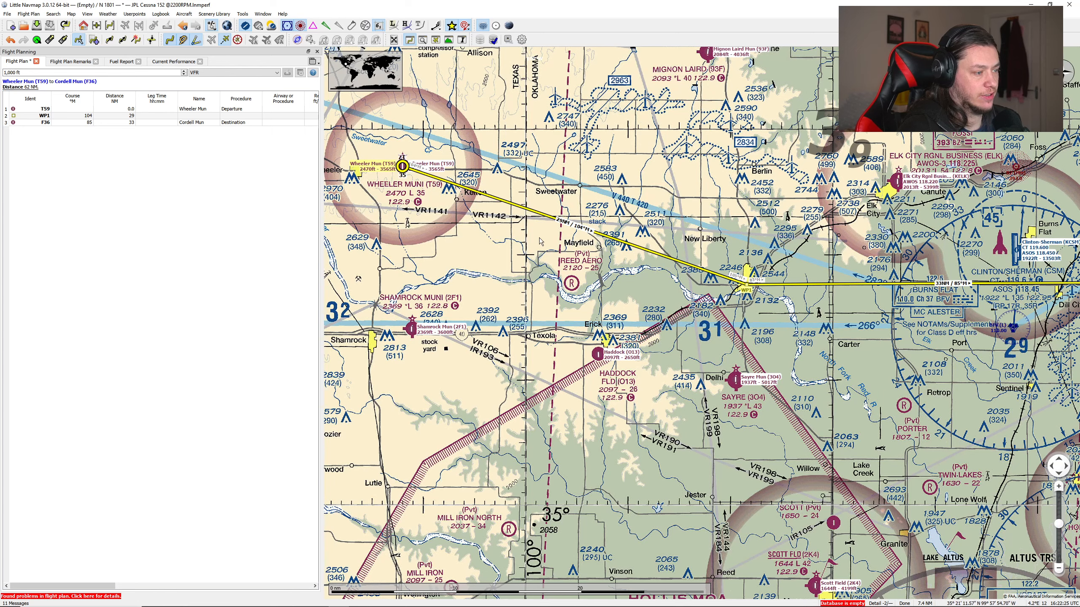
Step: Review the Flight Plan label settings in the Map Labels options and accept the dialog
left_click(242, 13)
left_click(255, 163)
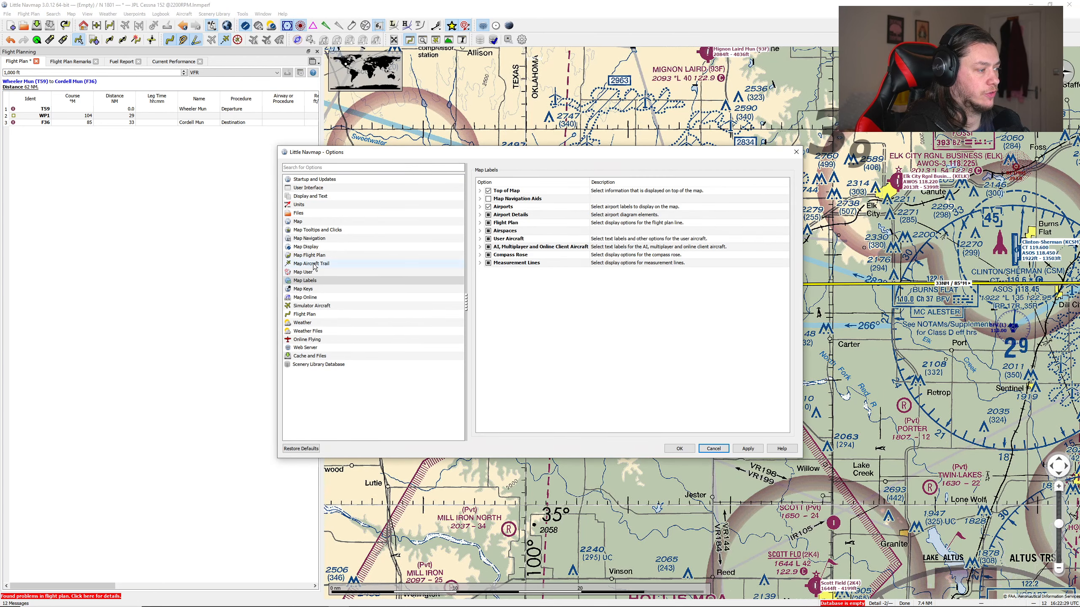
left_click(480, 222)
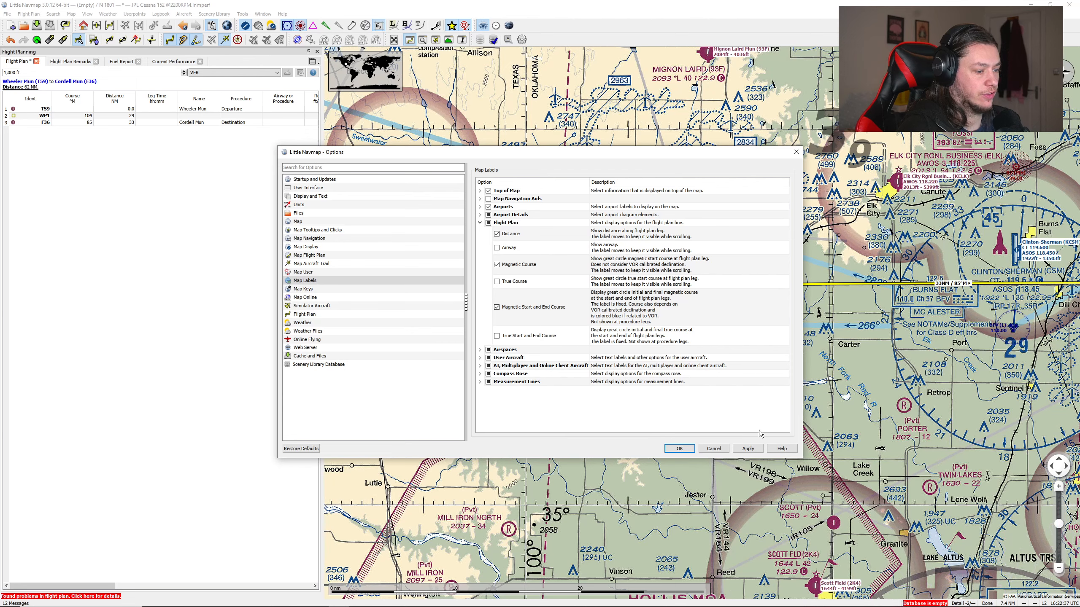
left_click(678, 448)
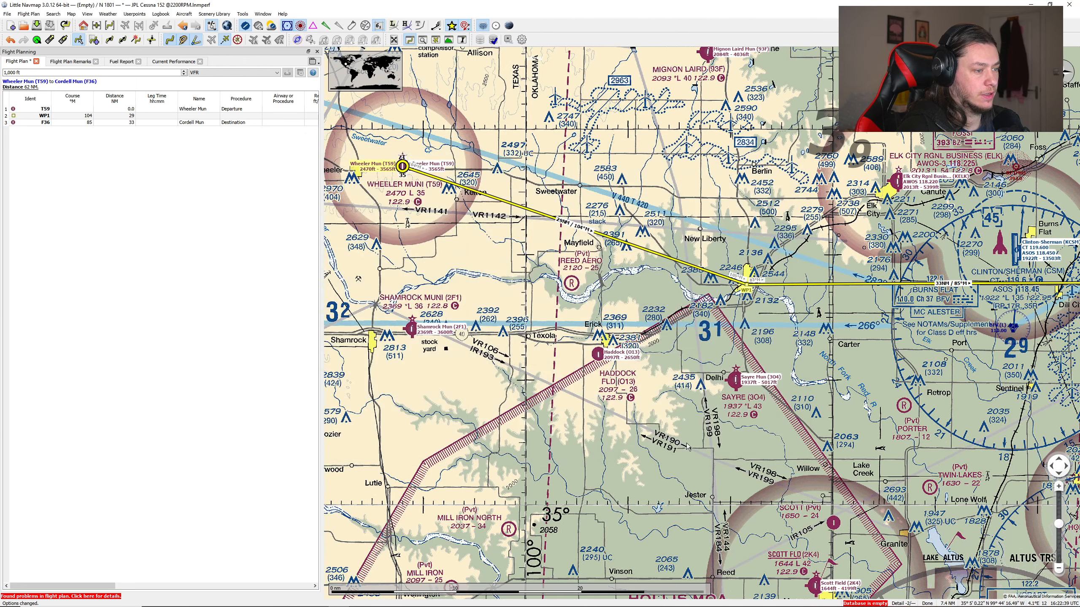
Step: Reroute the final leg to Cordell Mun through the Burns Flat VOR (BFV), south of Clinton-Sherman airport
left_click_drag(805, 314, 599, 270)
left_click_drag(750, 282, 700, 267)
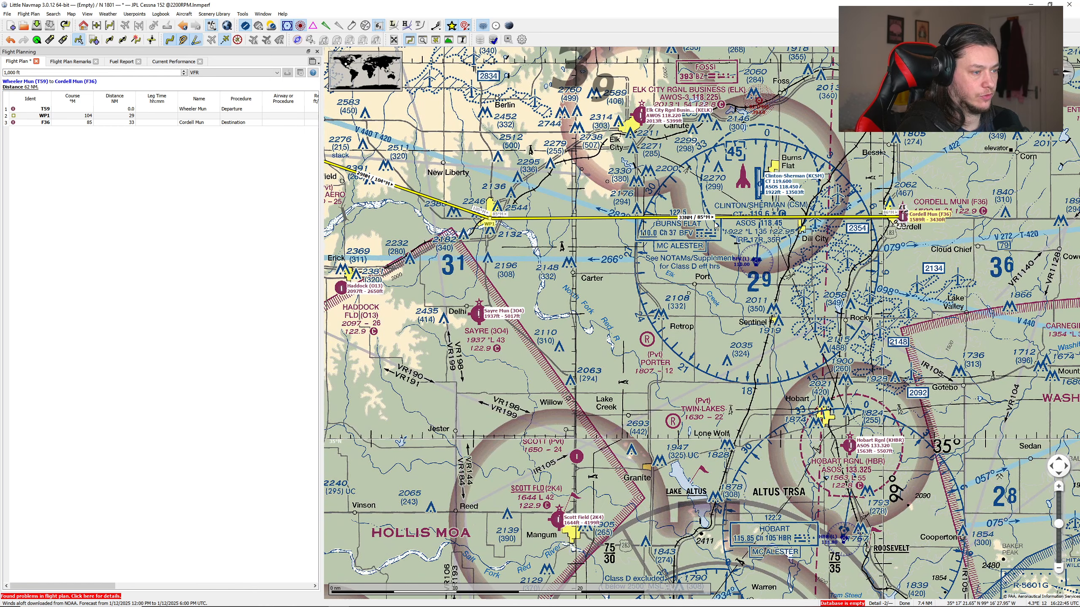
left_click_drag(755, 217, 728, 302)
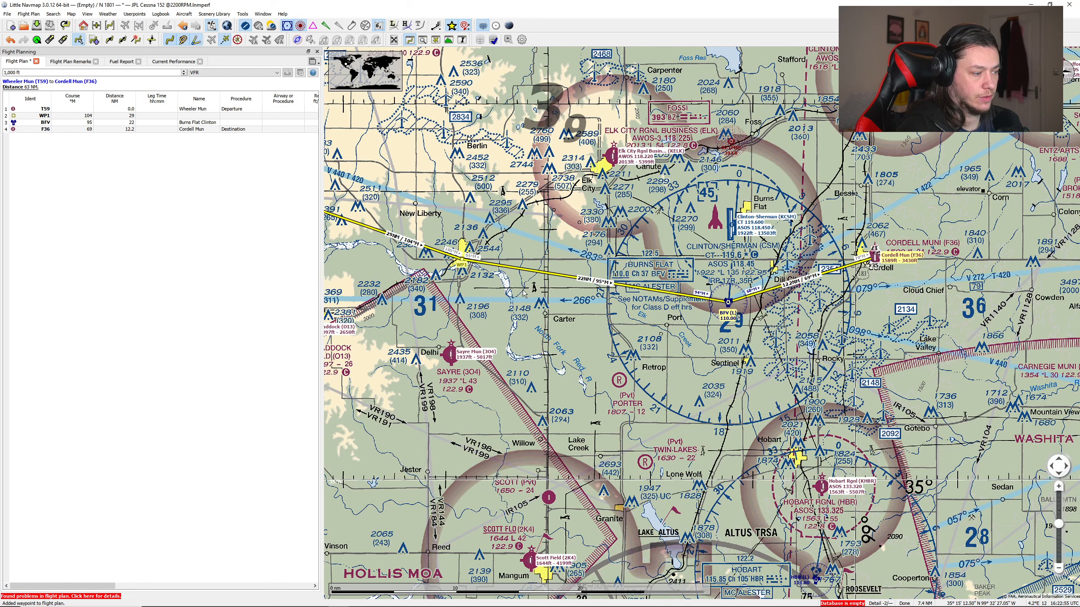
Step: Insert a waypoint between WP1 and the Burns Flat VOR, at the river bend southwest of Carter
left_click_drag(491, 306, 622, 293)
left_click_drag(484, 249, 644, 306)
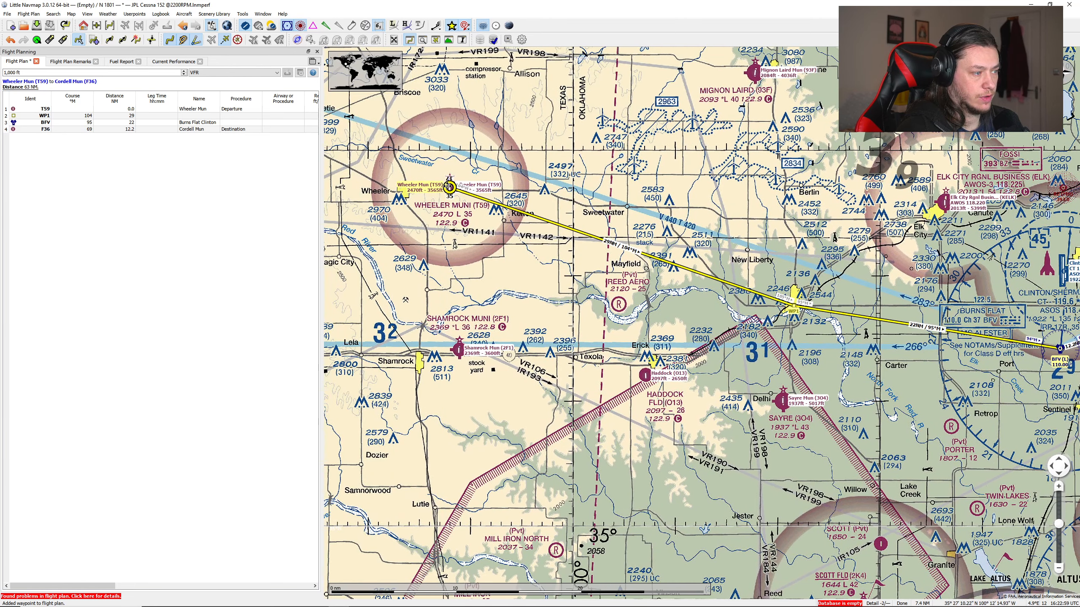
left_click_drag(948, 352, 737, 285)
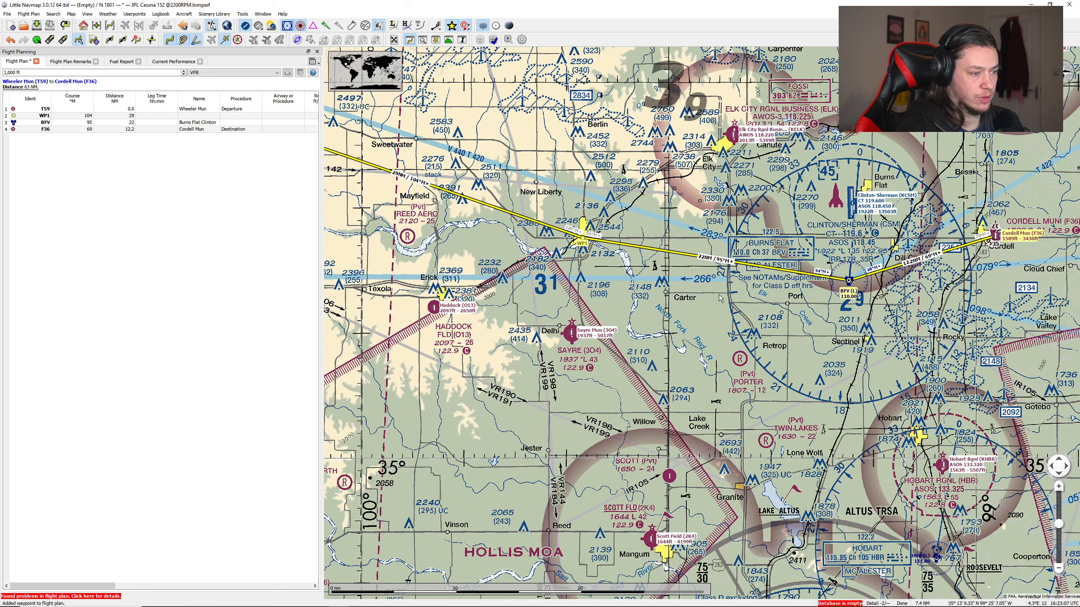
scroll(719, 299, "up", 3)
scroll(696, 301, "down", 3)
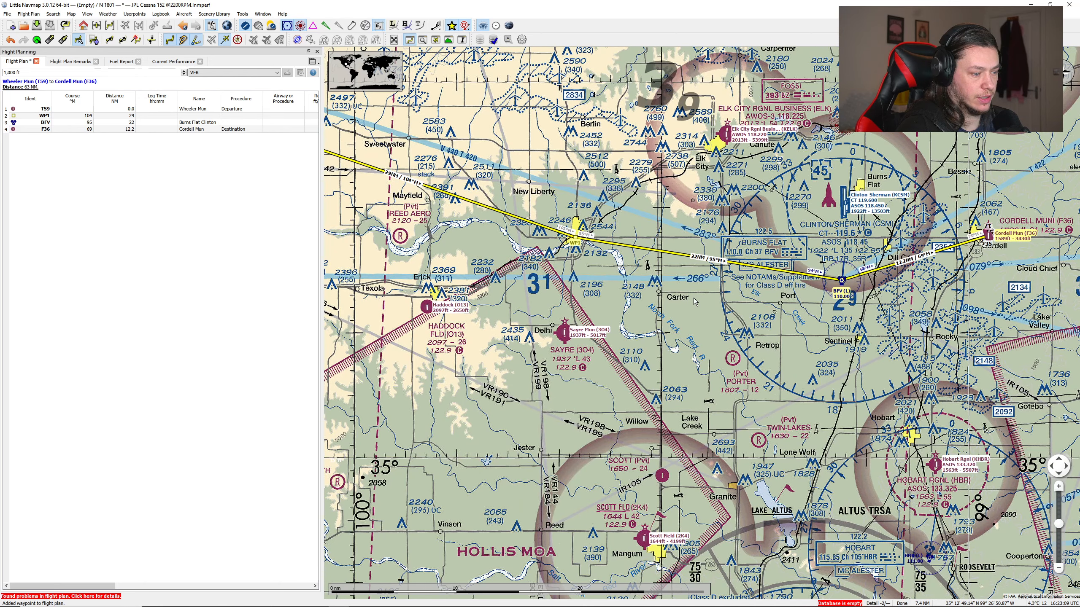
scroll(639, 334, "up", 3)
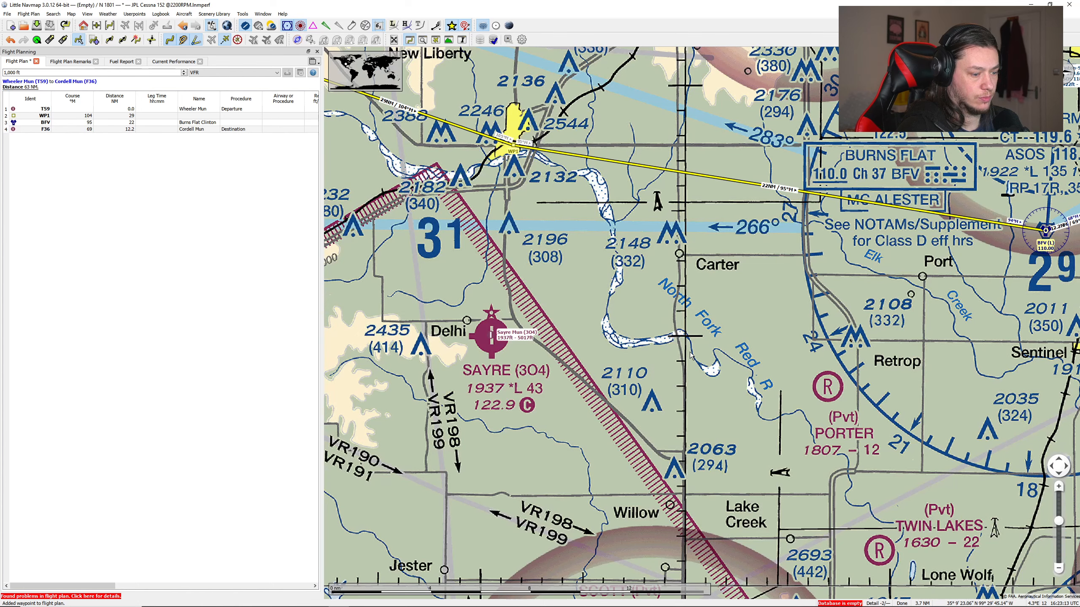
scroll(691, 356, "down", 3)
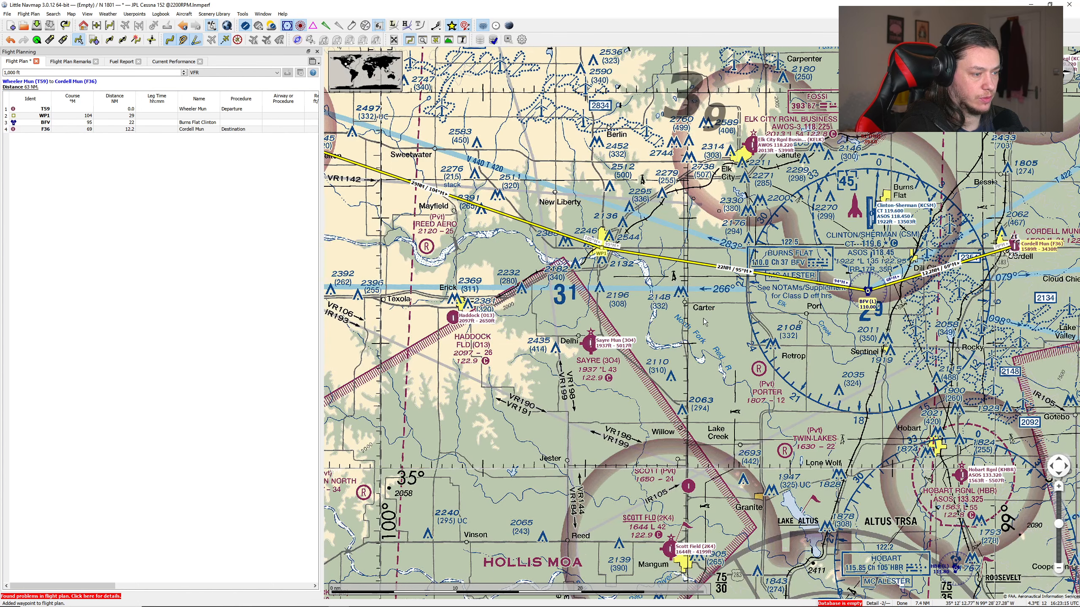
left_click_drag(679, 261, 654, 349)
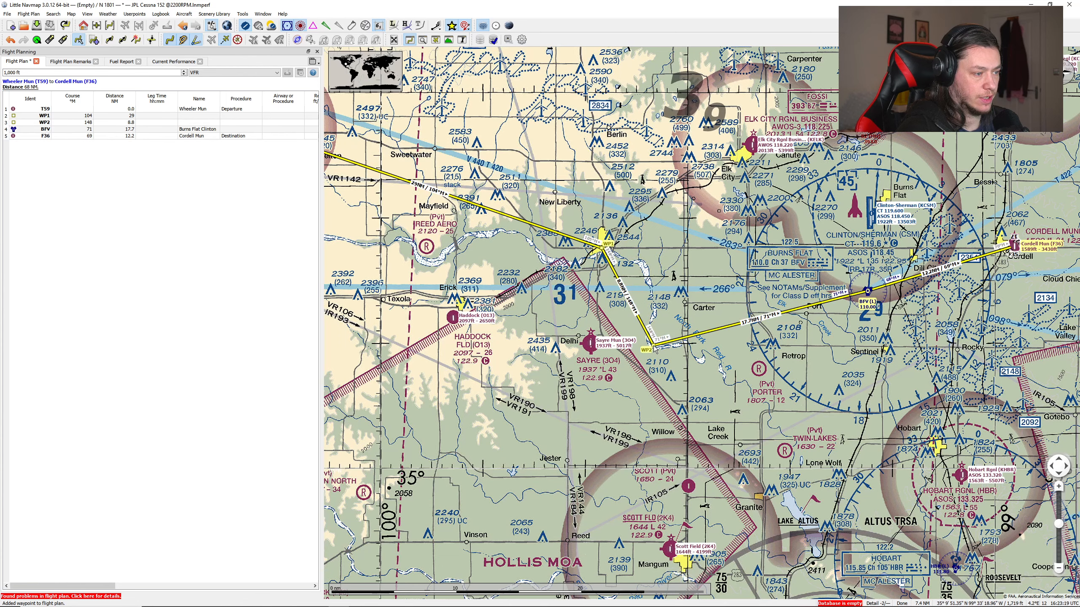
Step: Insert a waypoint in the first leg out of Wheeler Mun, at the river bend just south of the private Reed Aero airfield
left_click_drag(426, 236, 602, 254)
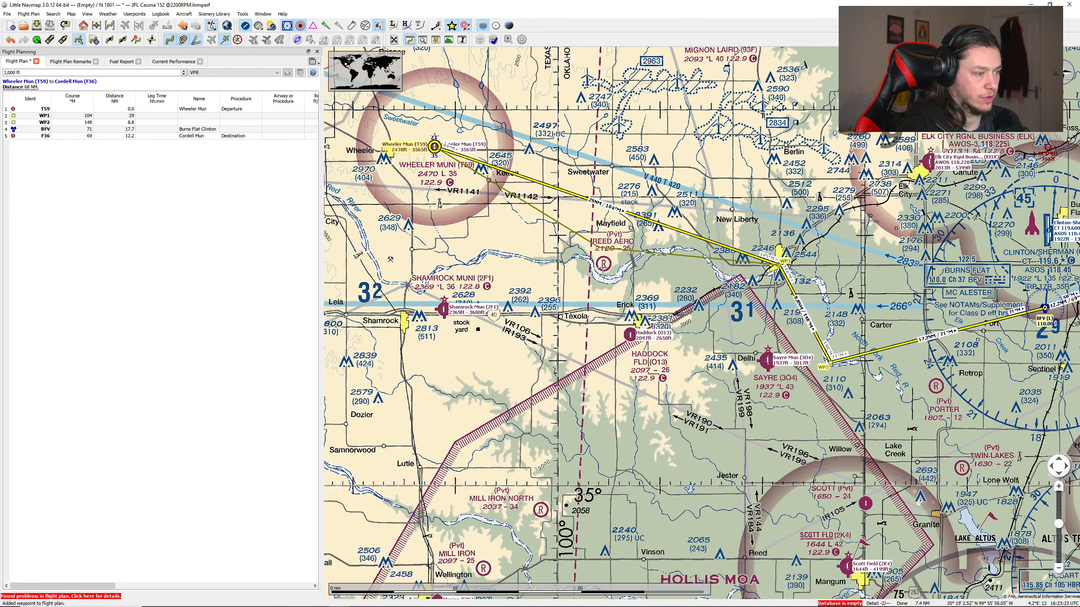
left_click_drag(586, 198, 607, 283)
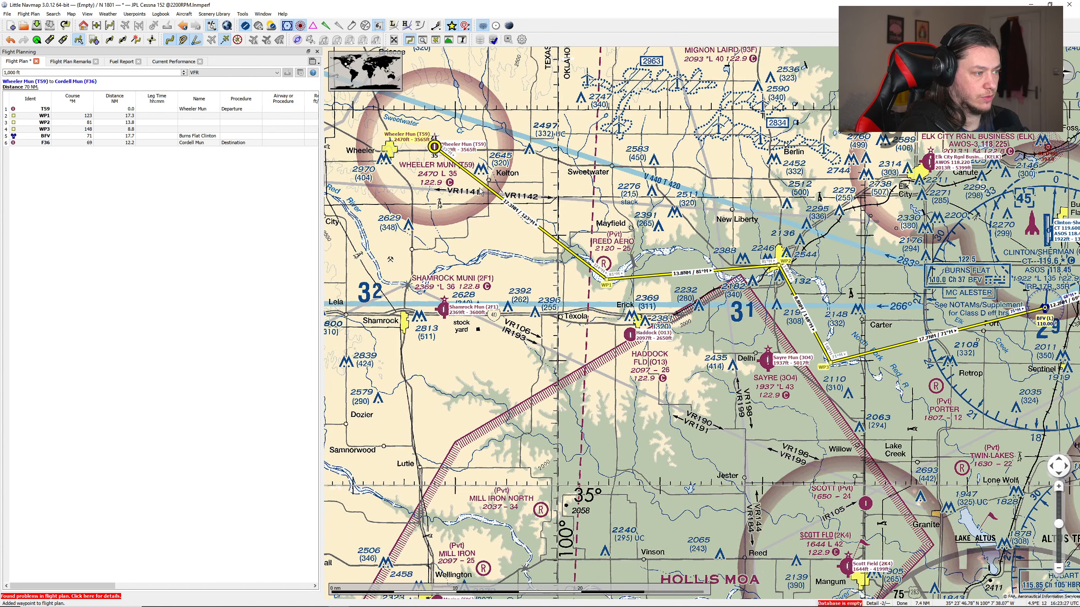
scroll(787, 321, "down", 3)
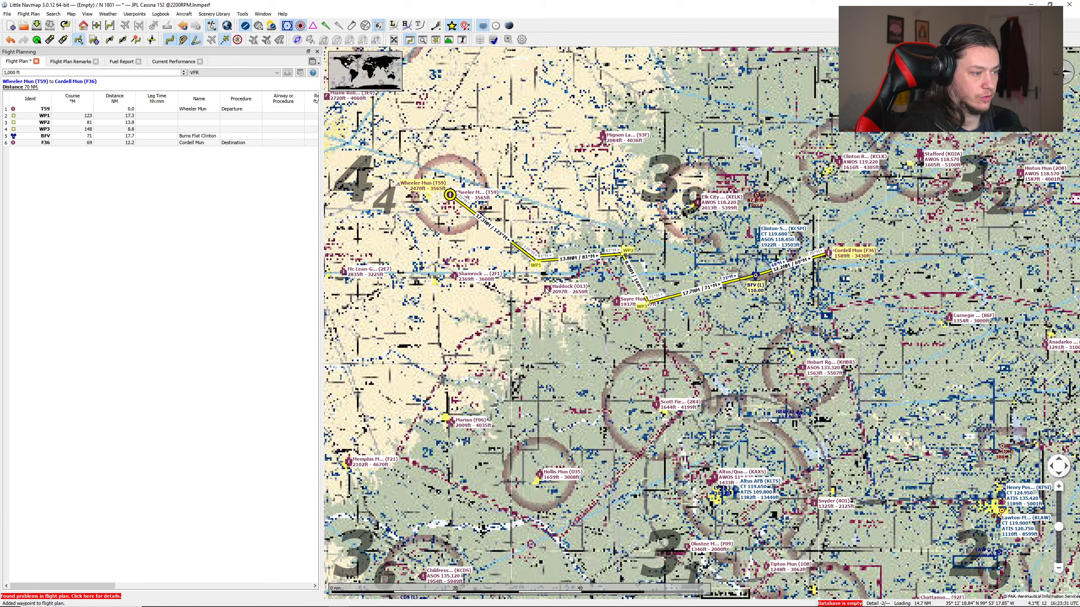
left_click_drag(547, 291, 614, 303)
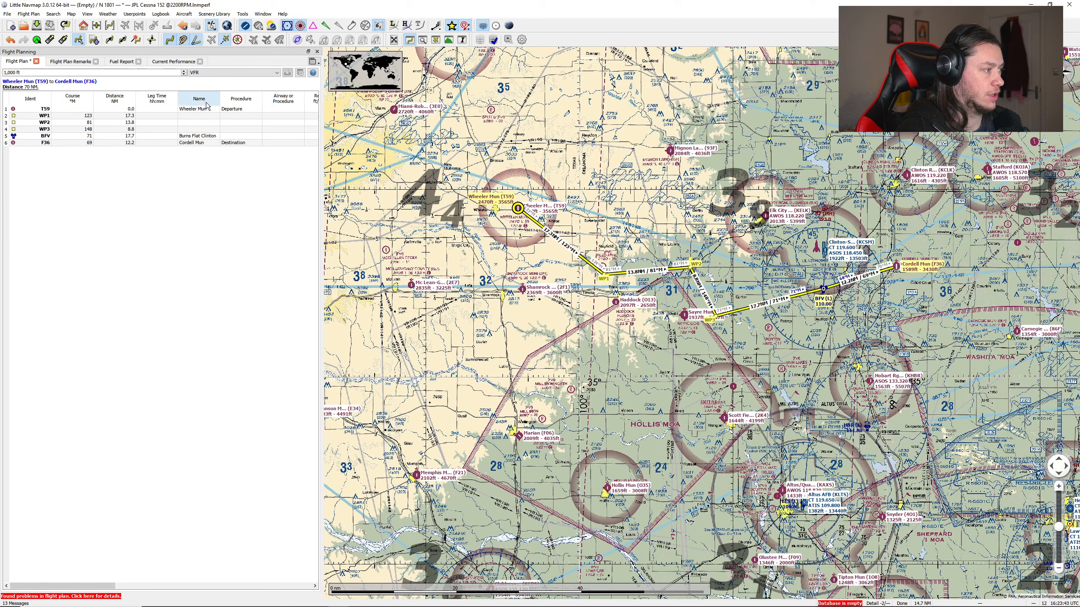
Step: Reorder the flight plan table so that Distance comes before Course, and look over the aircraft performance commands
mouse_move(64, 96)
left_mouse_down()
mouse_move(126, 99)
mouse_move(73, 100)
left_mouse_up()
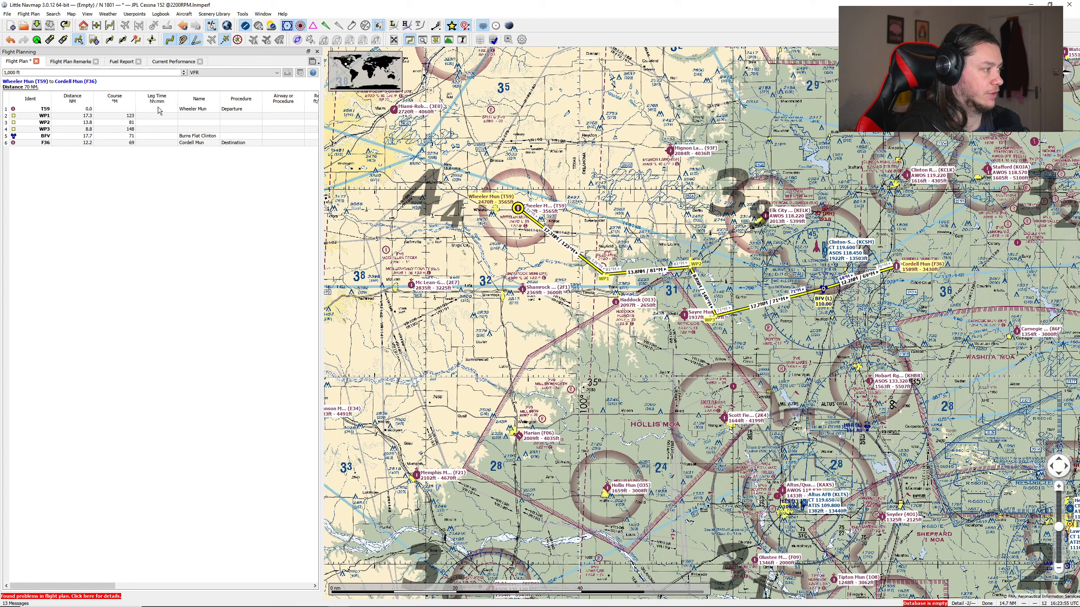
left_click(185, 14)
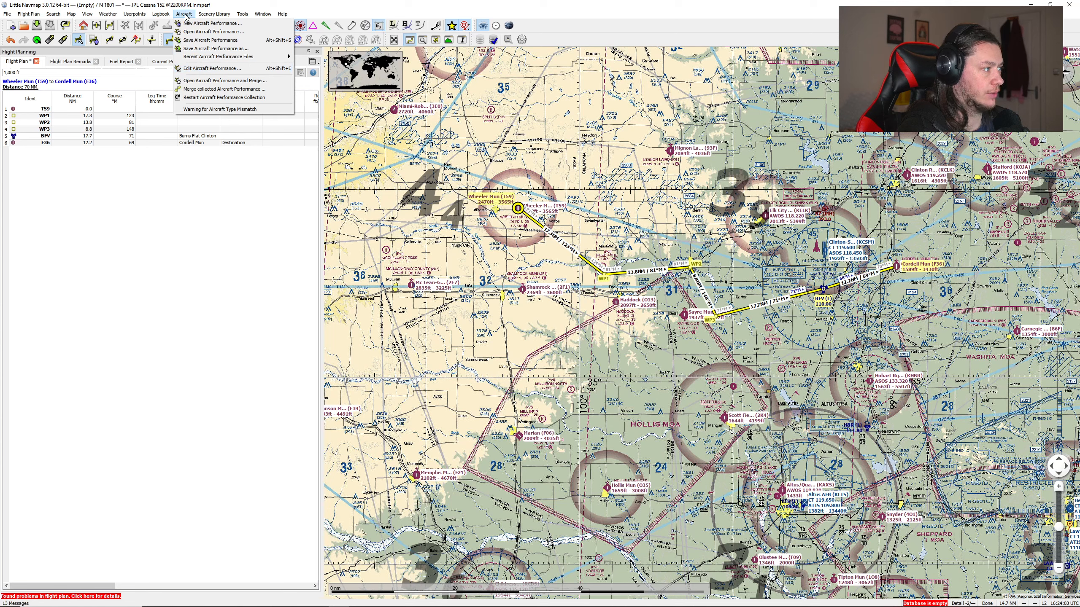
left_click(187, 40)
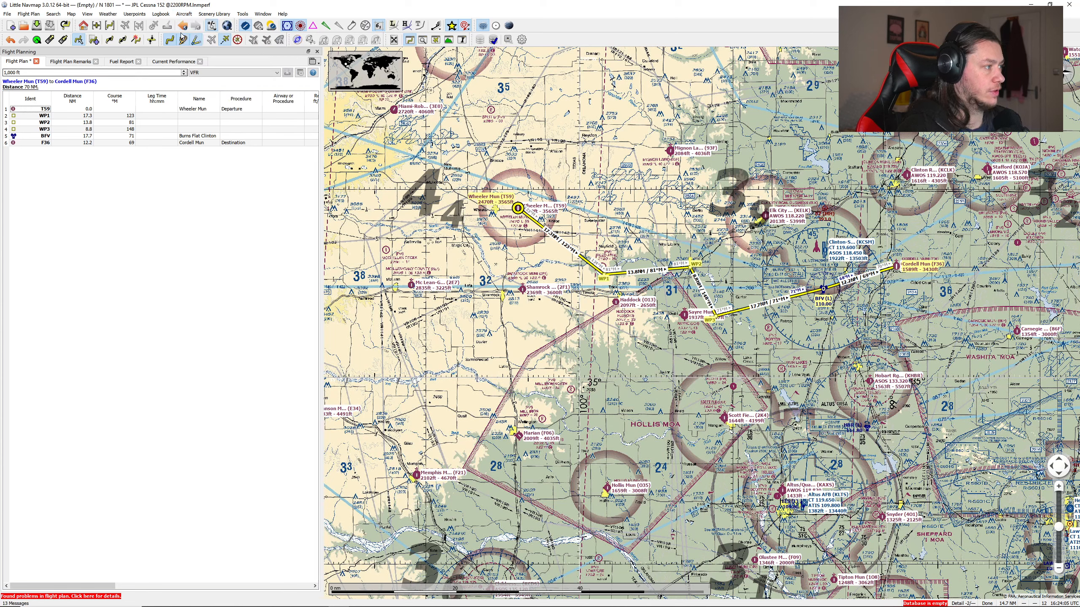
Step: In a new Firefox window, search for "little navmap cessna 172 performance" and download the Cessna 172S performance archive from Flightsim.to
mouse_move(278, 606)
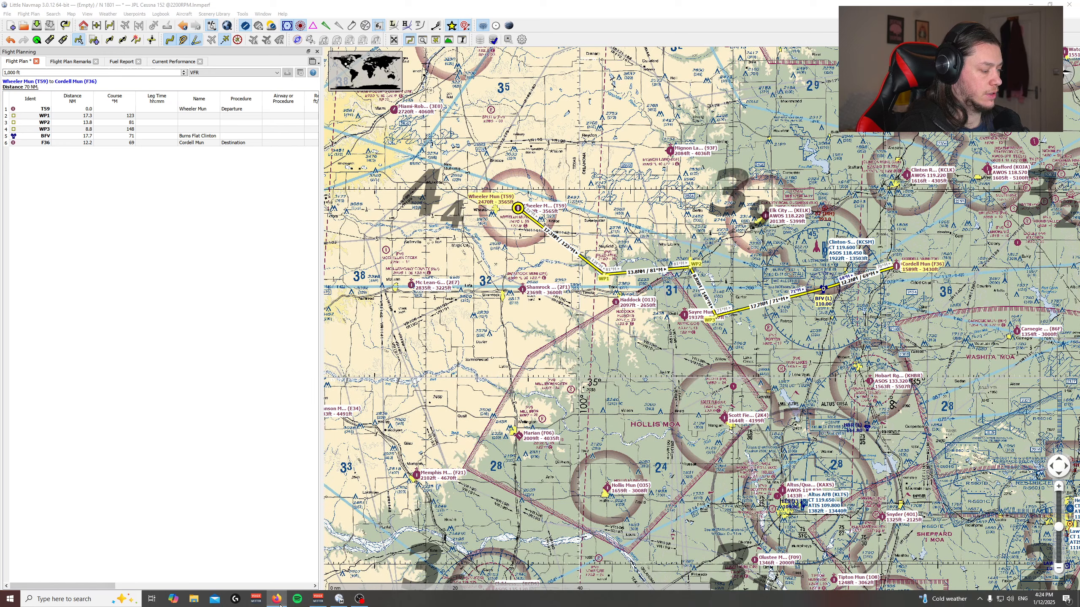
right_click(279, 603)
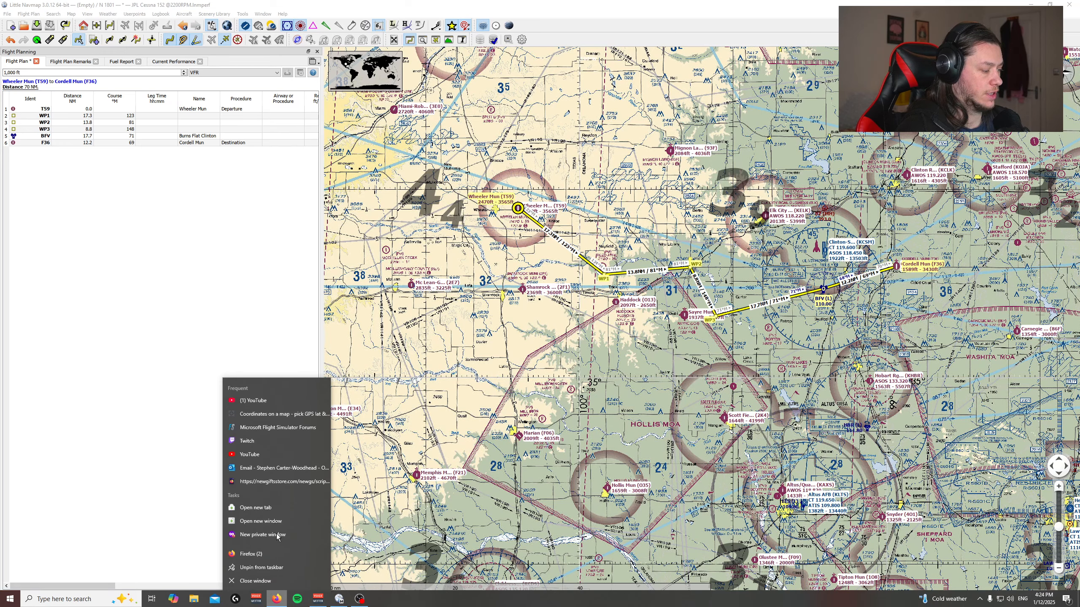
left_click(247, 521)
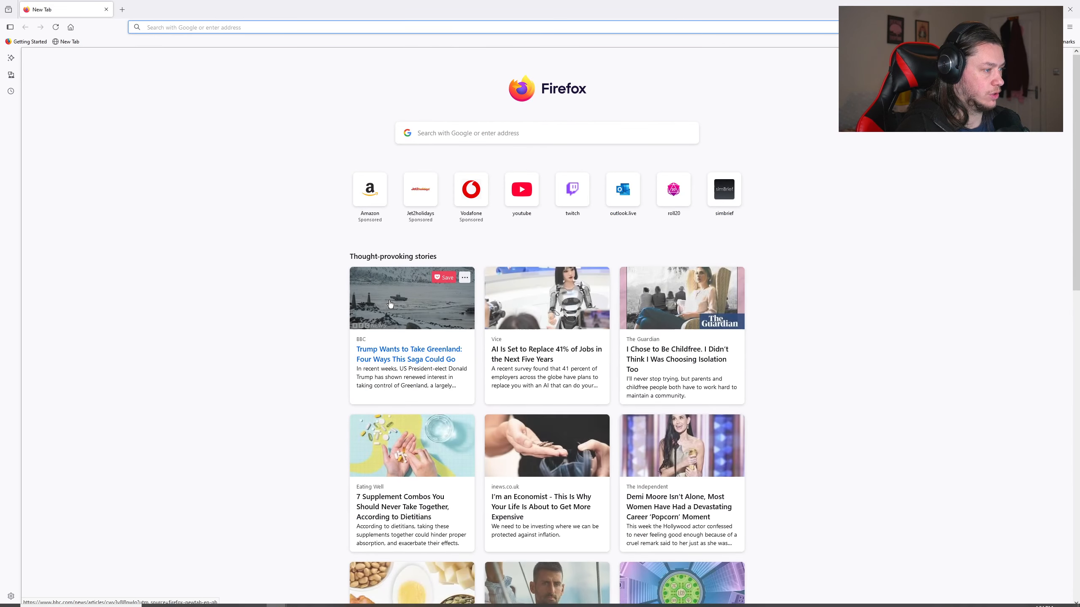
type("little")
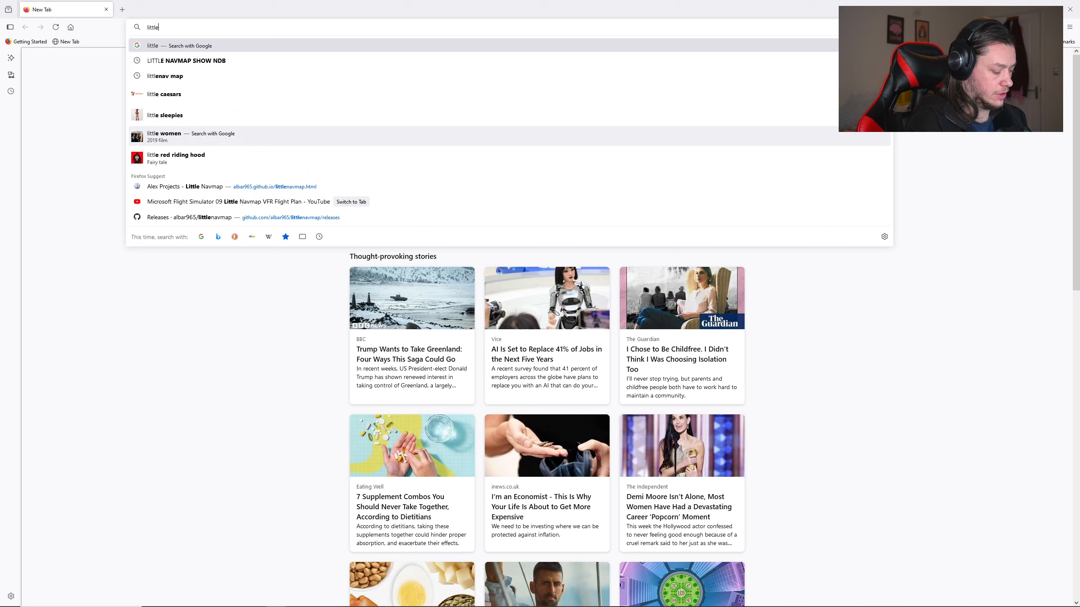
type("navmap cessna")
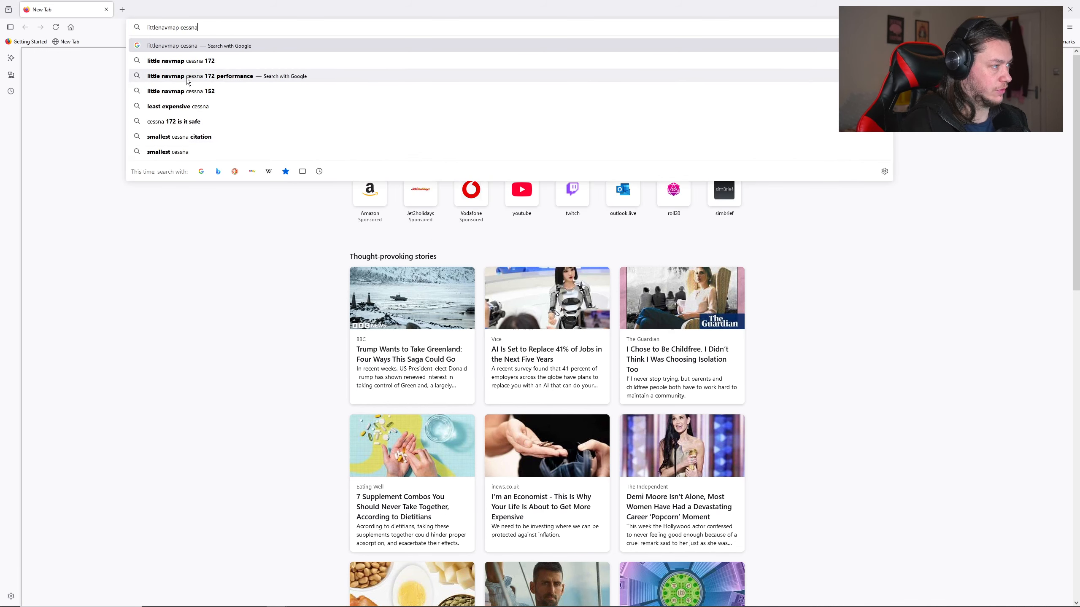
left_click(189, 77)
left_click(187, 152)
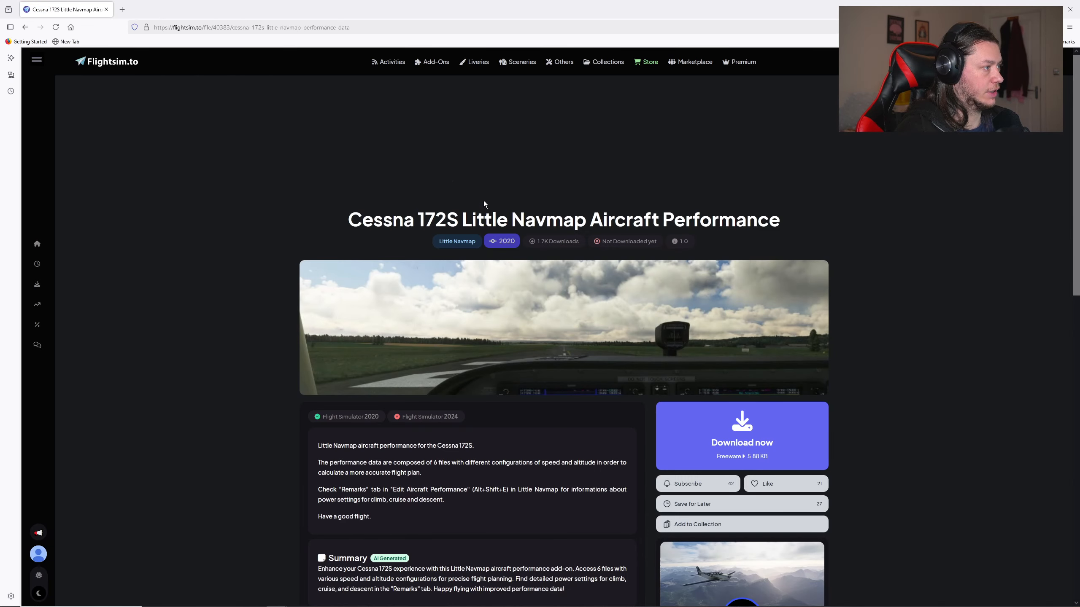
left_click(781, 348)
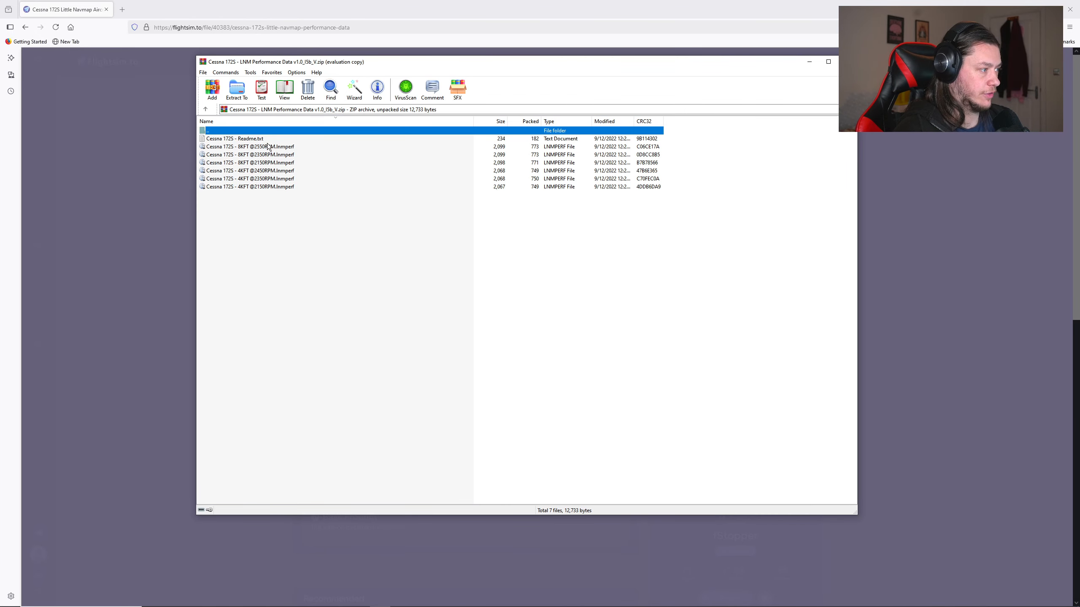
key("alt+Tab")
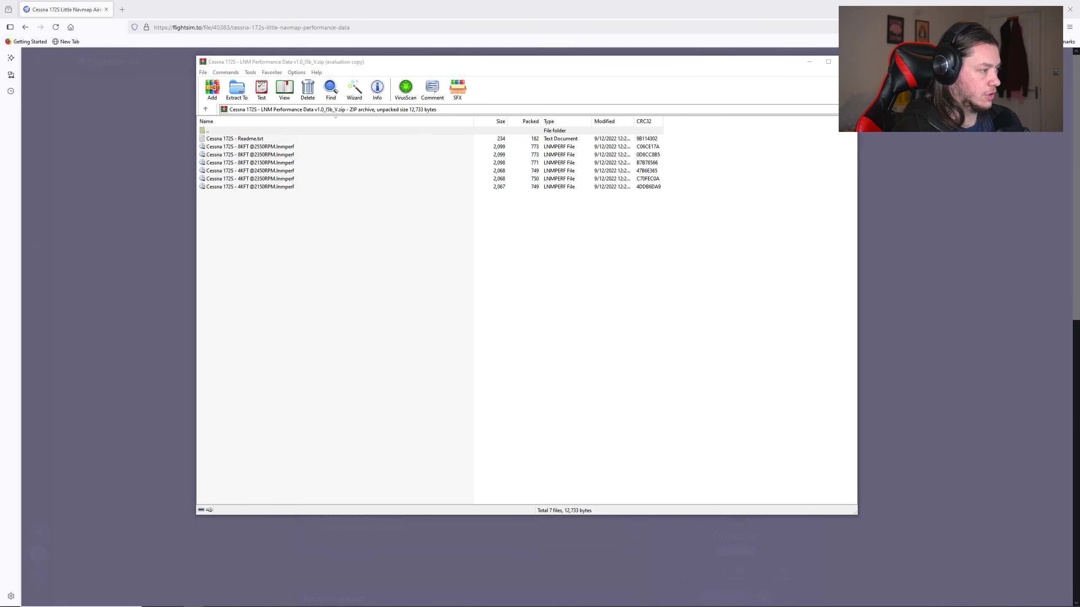
Step: In File Explorer, create a folder named Performance inside the LNM folder in Documents
key("super+e")
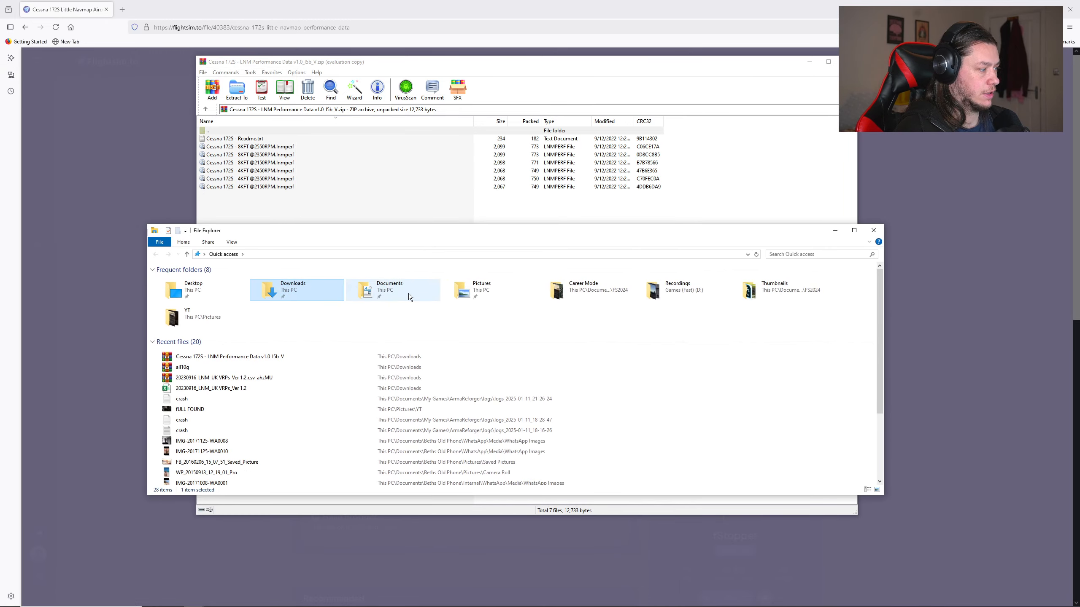
double_click(408, 294)
scroll(210, 429, "down", 4)
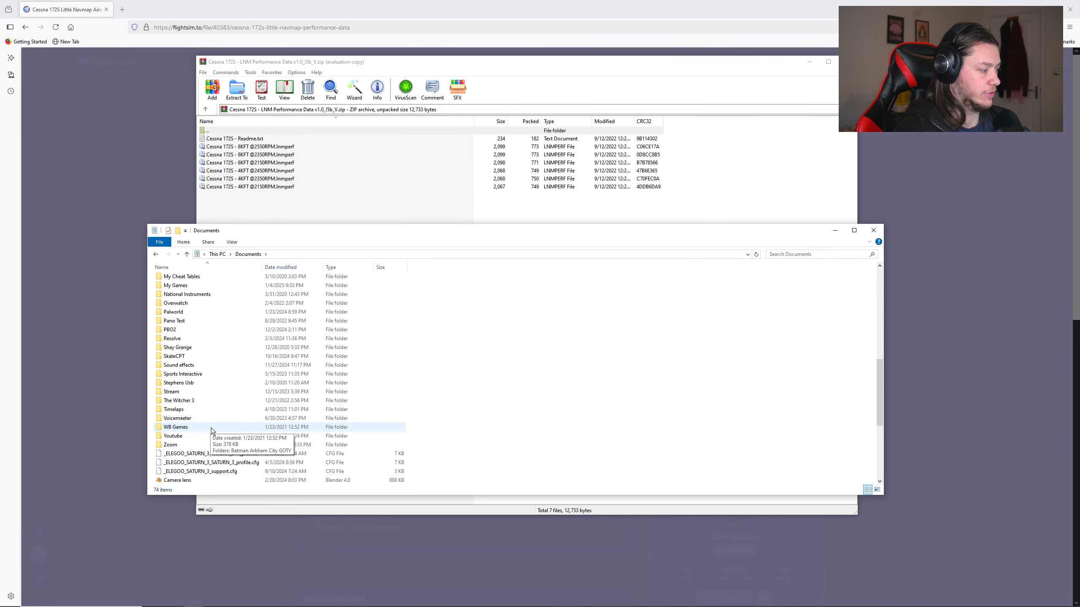
scroll(202, 381, "up", 1)
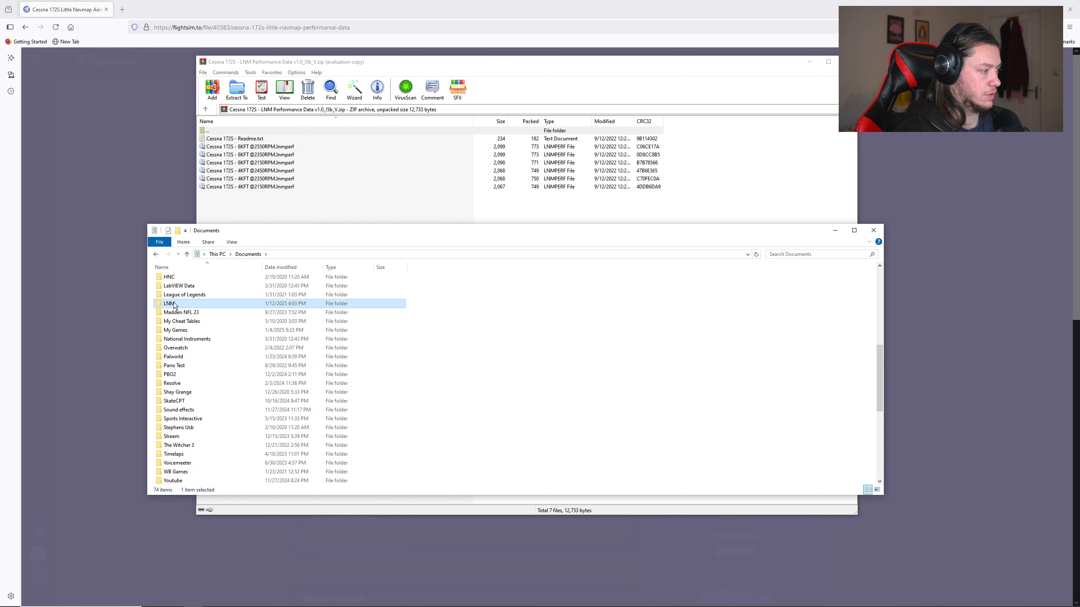
double_click(174, 303)
right_click(239, 384)
mouse_move(294, 488)
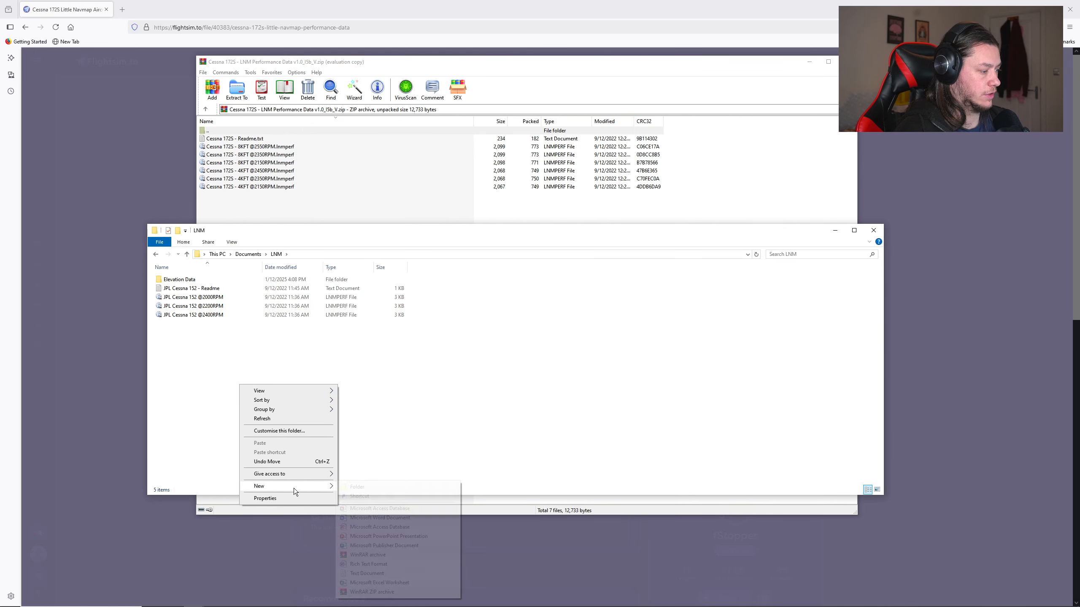
left_click(373, 485)
type("Per")
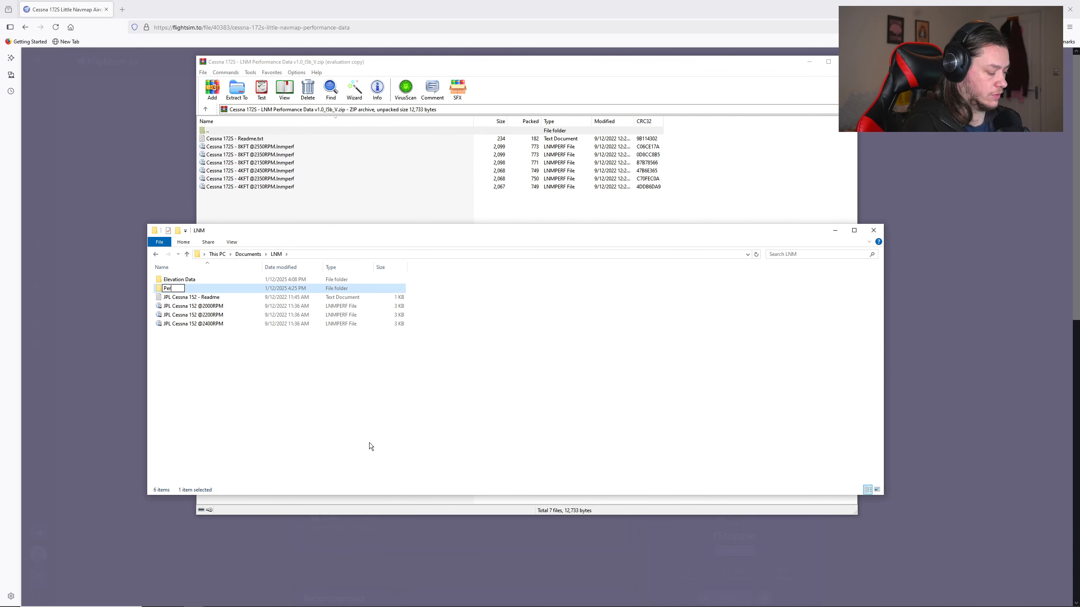
type("formance")
key("Return")
Step: Create a subfolder named 172 inside the Performance folder
double_click(187, 289)
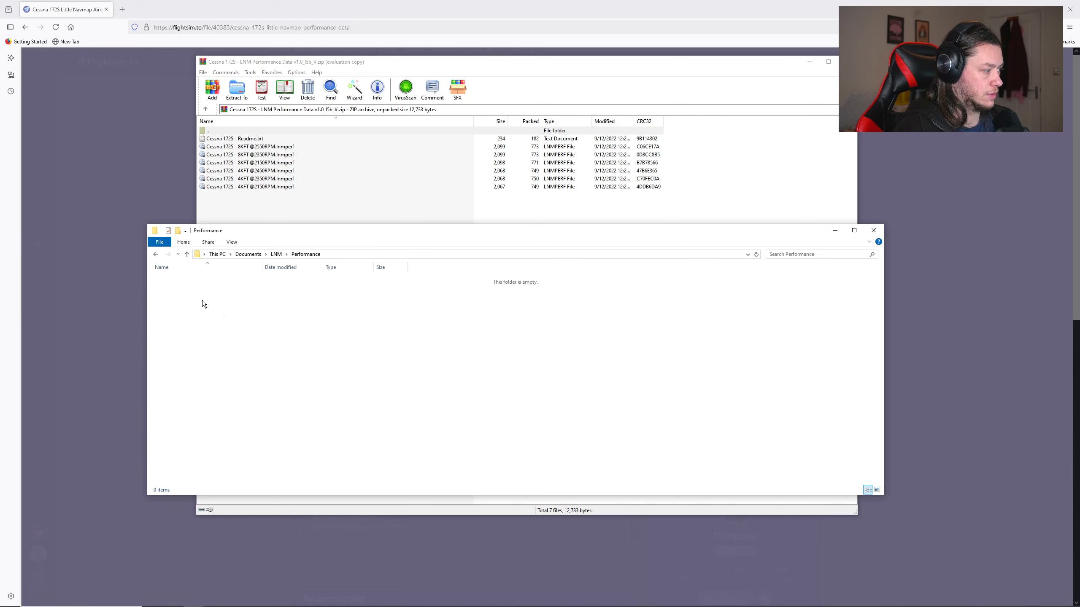
right_click(242, 321)
mouse_move(300, 422)
left_click(365, 423)
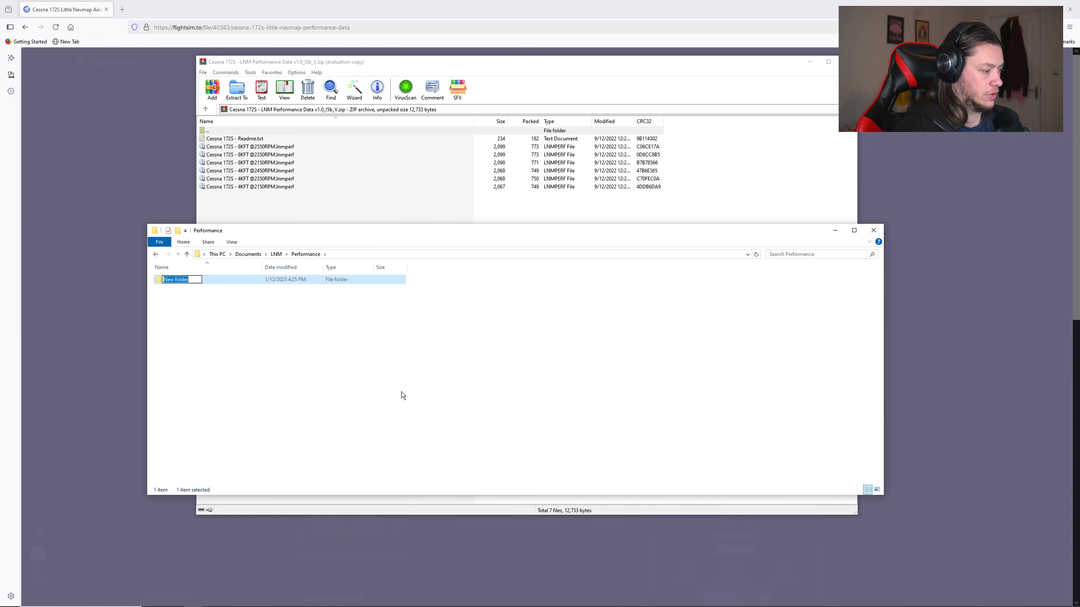
type("172")
key("Return")
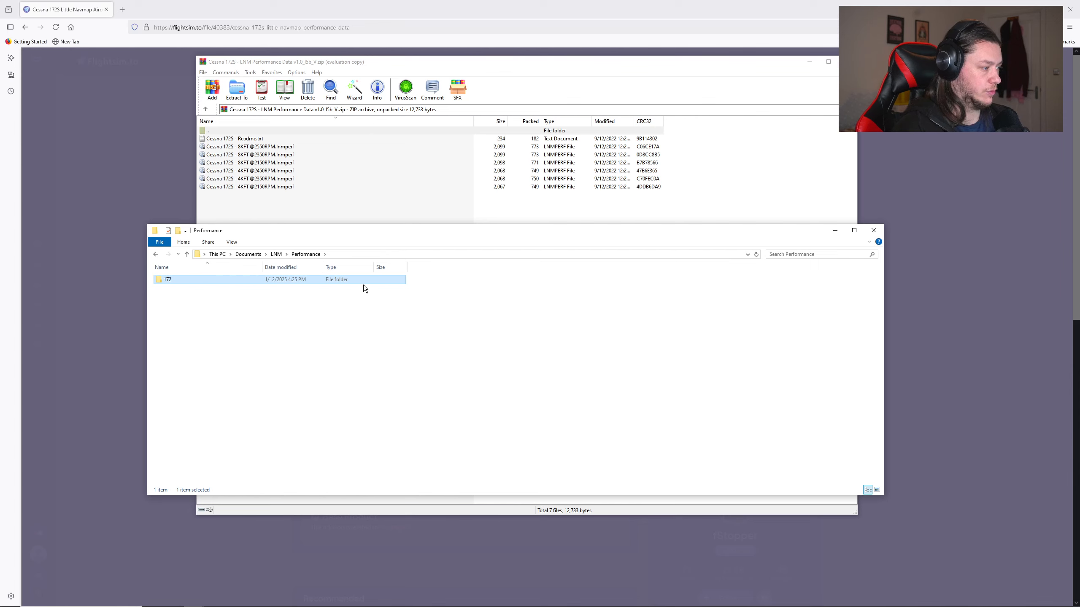
Step: Extract the six Cessna 172S .lnmperf files from the archive into the 172 folder, and return to Little Navmap
left_click(261, 146)
left_click(251, 187, "shift")
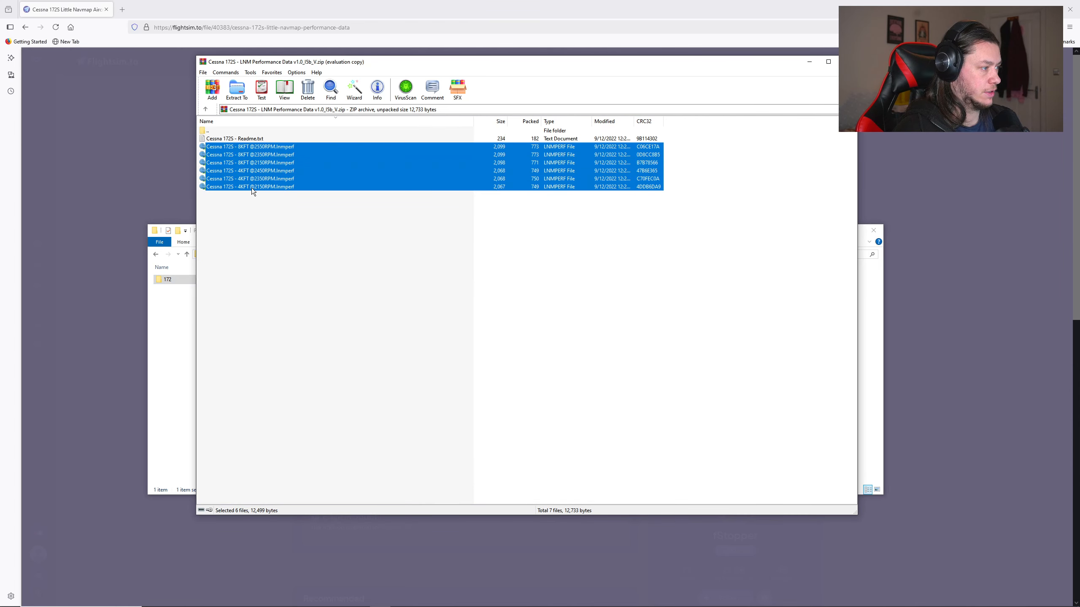
left_click_drag(271, 157, 221, 283)
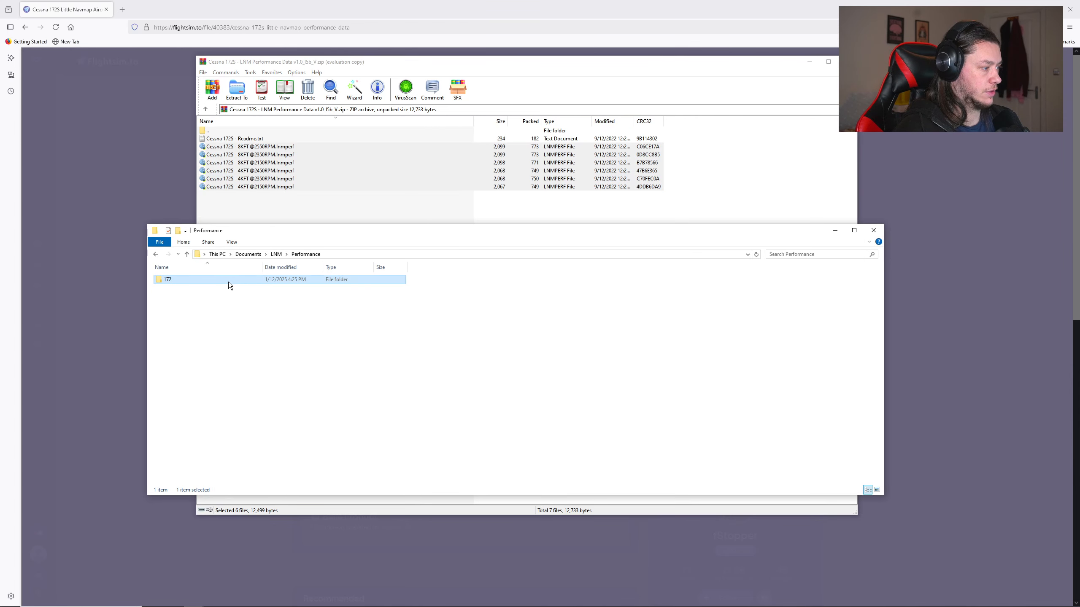
double_click(216, 279)
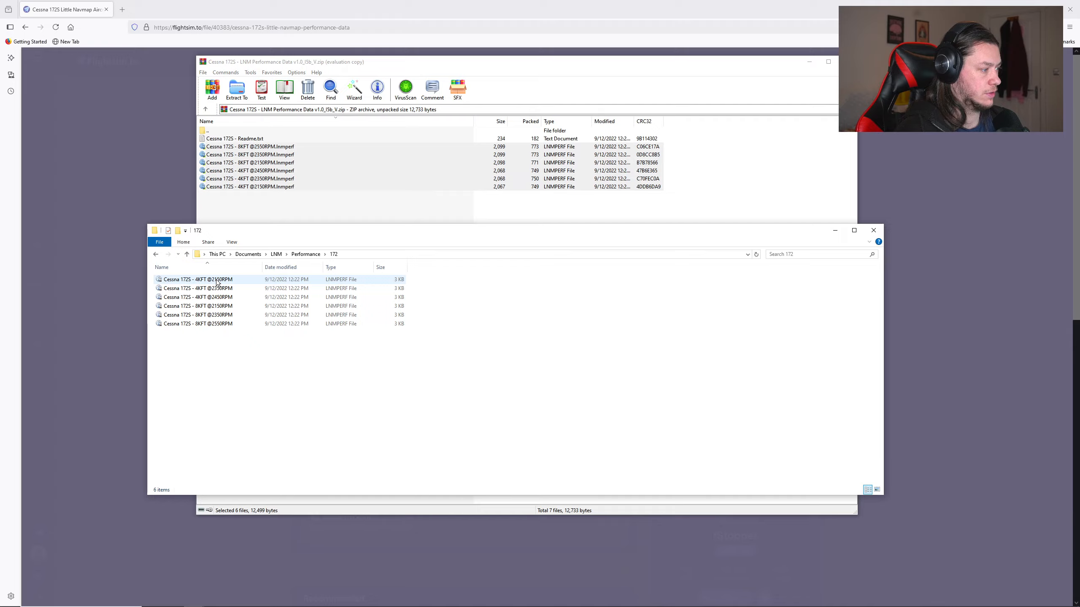
left_click(873, 230)
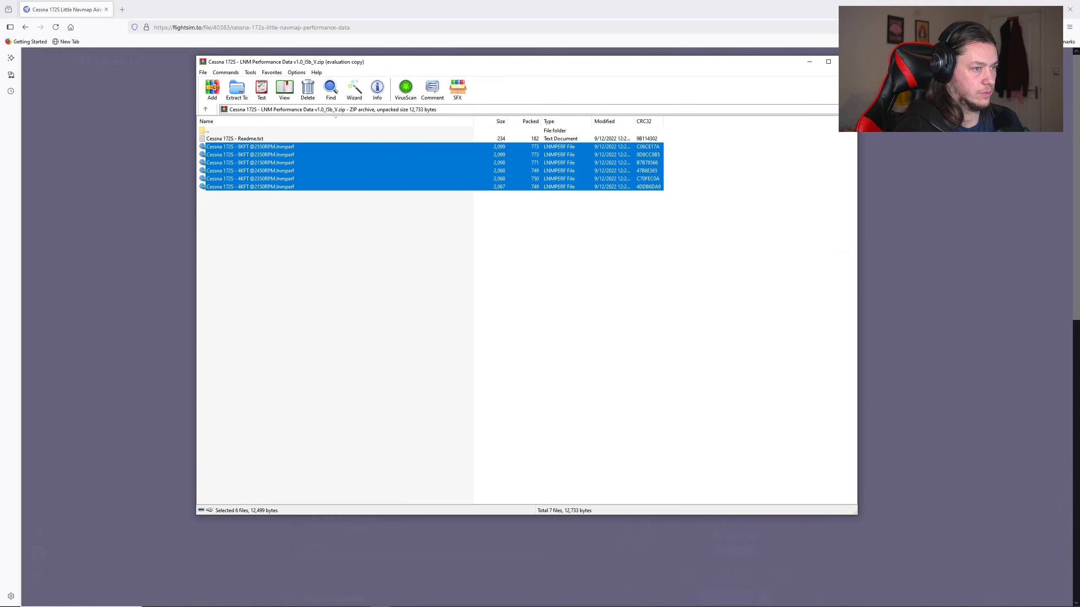
left_click(847, 61)
left_click(1070, 9)
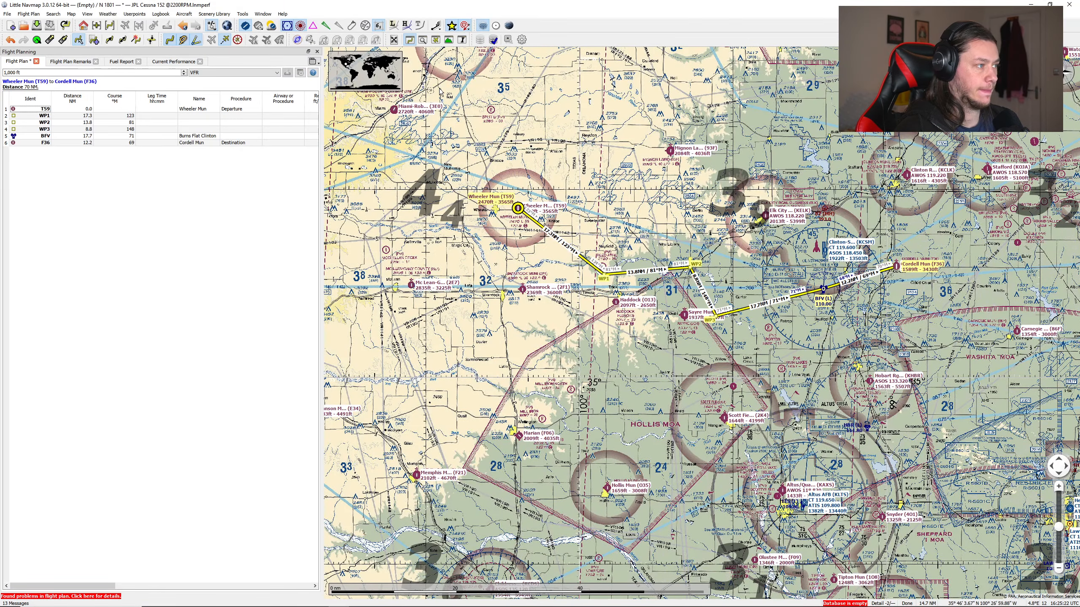
left_click(184, 13)
left_click(199, 34)
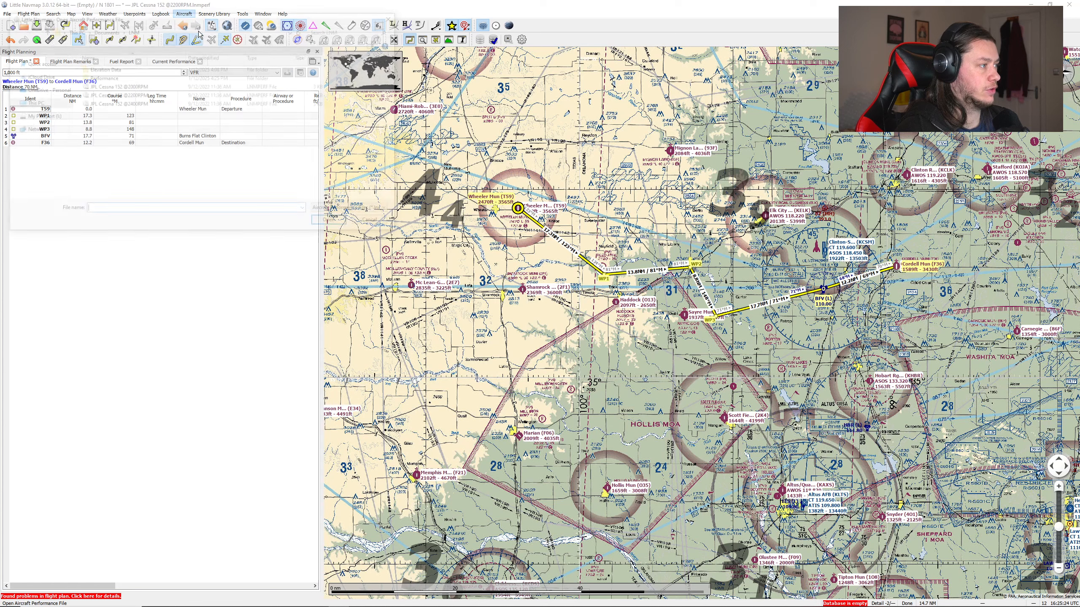
double_click(96, 78)
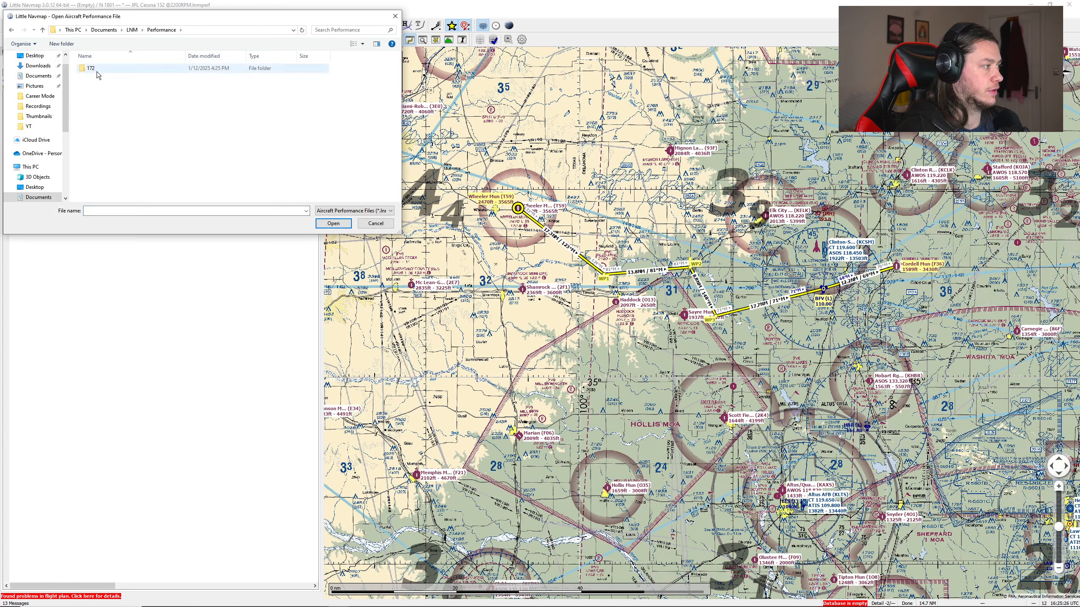
double_click(96, 71)
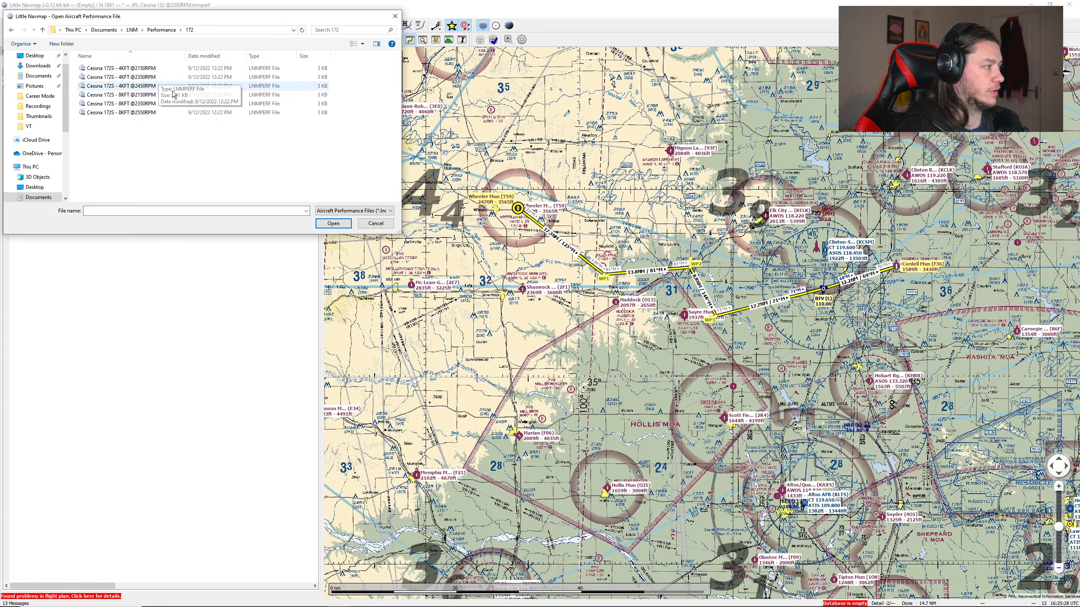
double_click(110, 79)
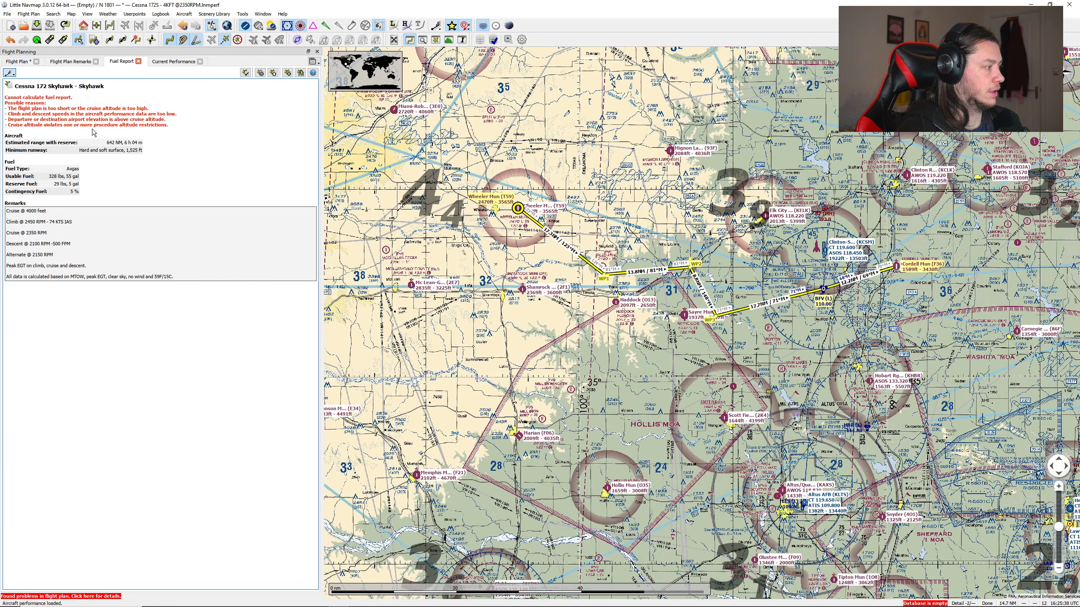
Step: Review the fuel report and the Cessna 172's performance values, and return to the flight plan table
left_click(75, 63)
left_click(20, 64)
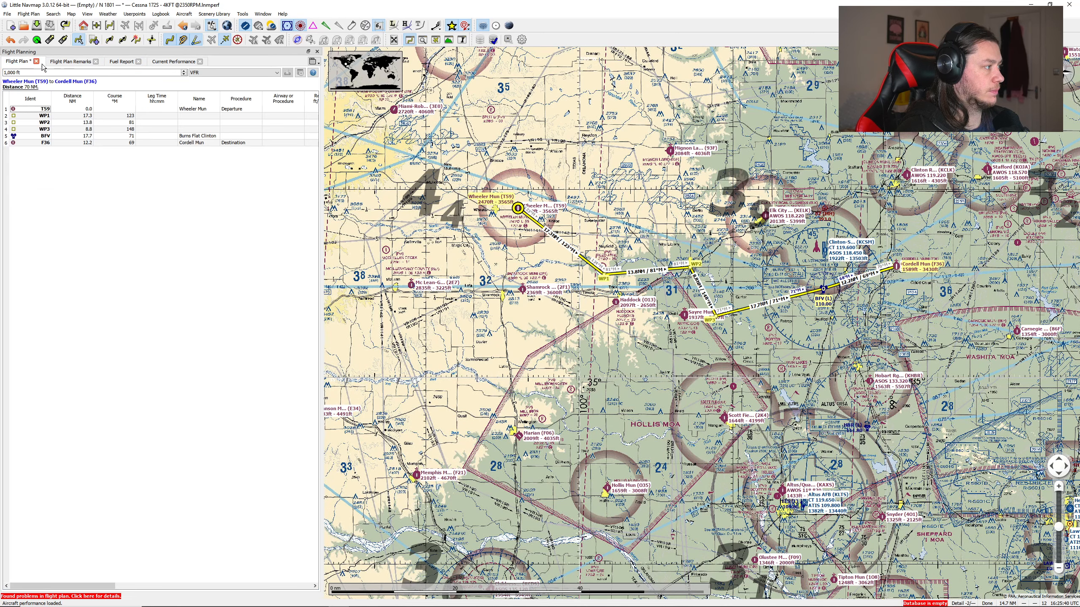
left_click(116, 63)
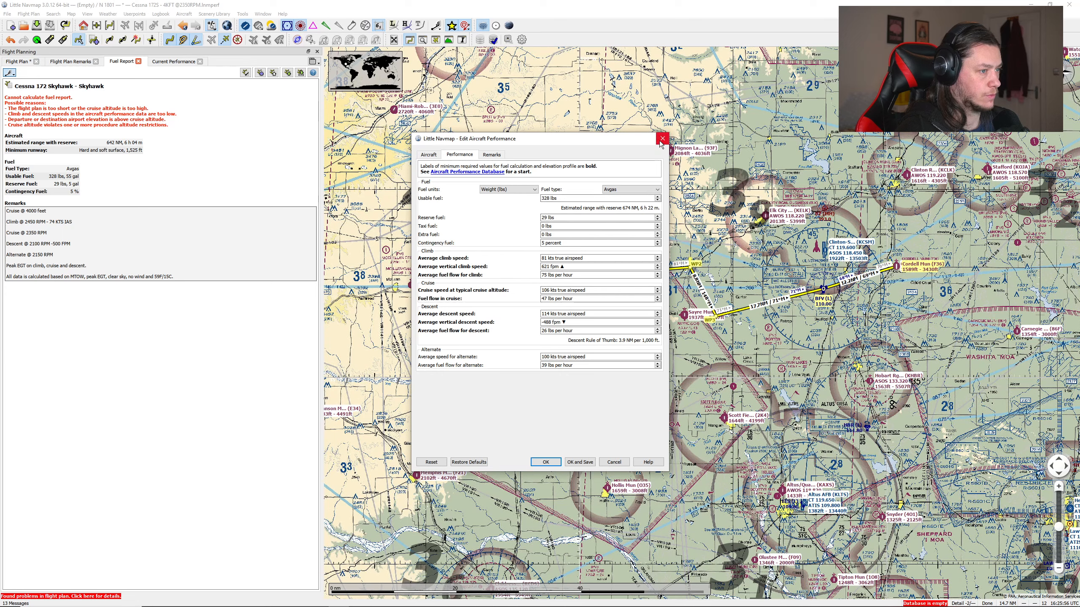
left_click(13, 63)
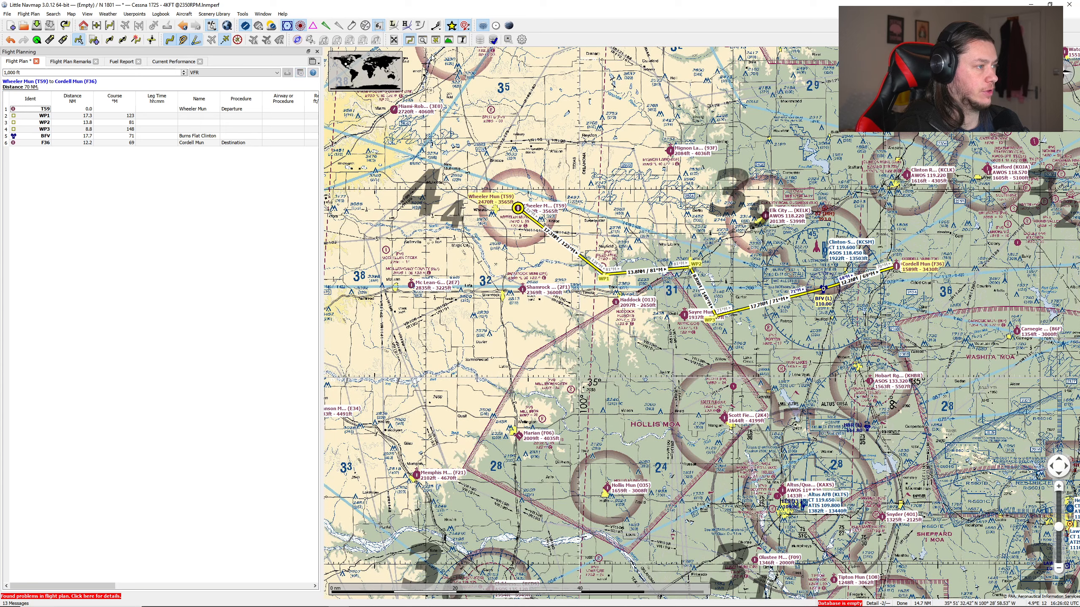
Step: Show the flight plan elevation profile and set the cruise altitude to 3,500 ft
left_click(450, 41)
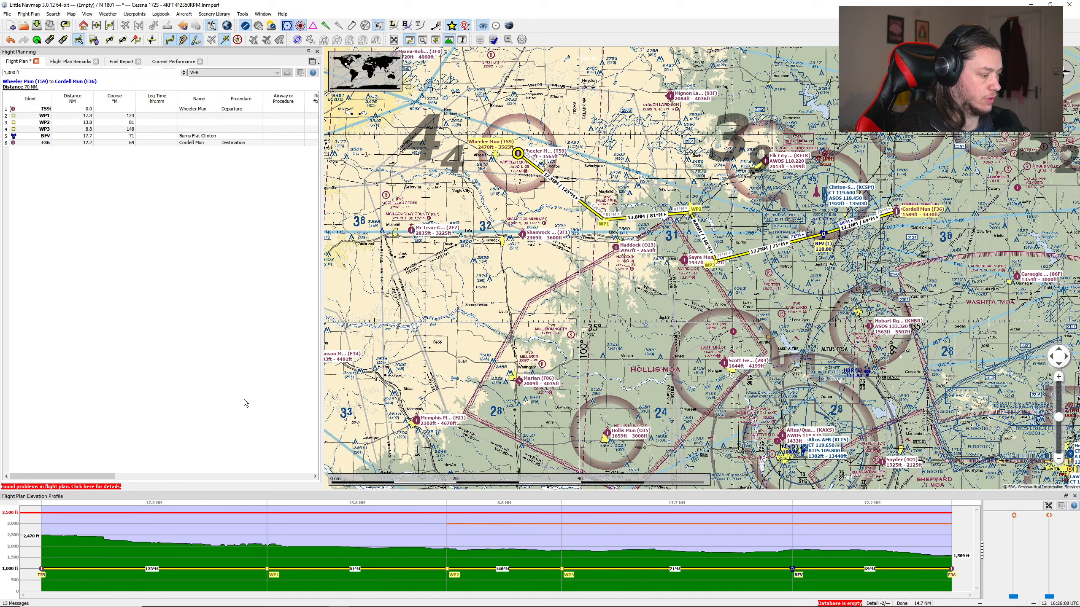
left_click(5, 72)
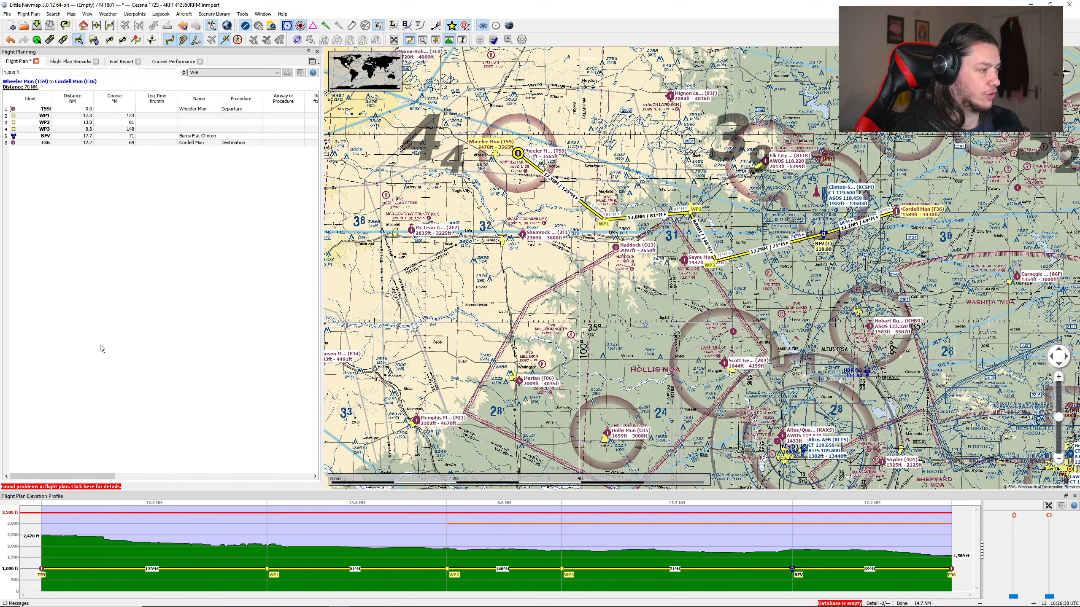
triple_click(25, 72)
type("3,500")
key("Return")
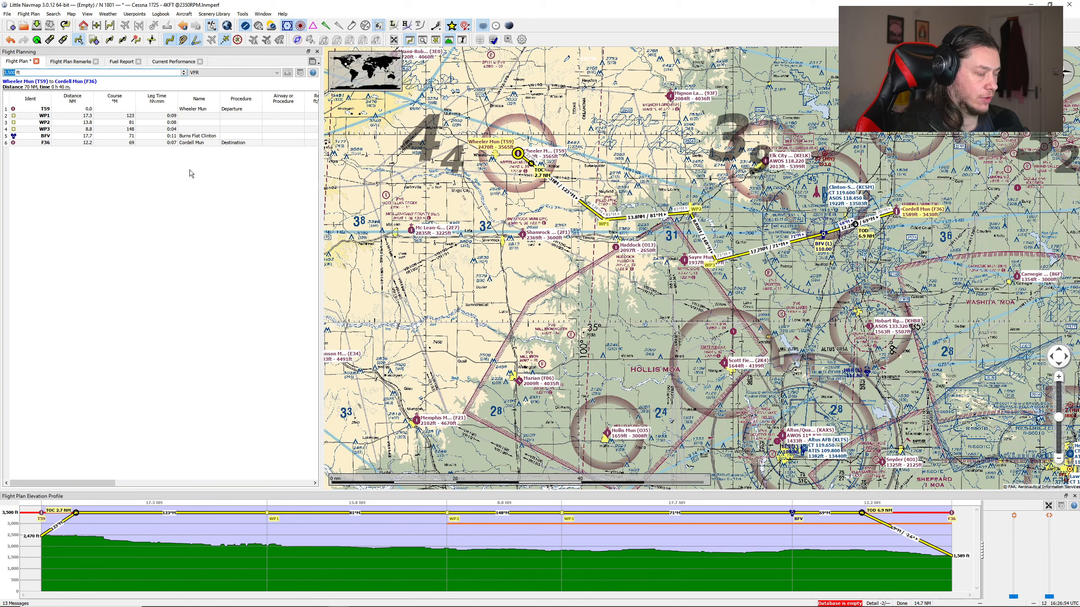
Step: Add the flight plan remark "WP1 - Bend in river" for the waypoint south of Reed Aero
left_click(70, 62)
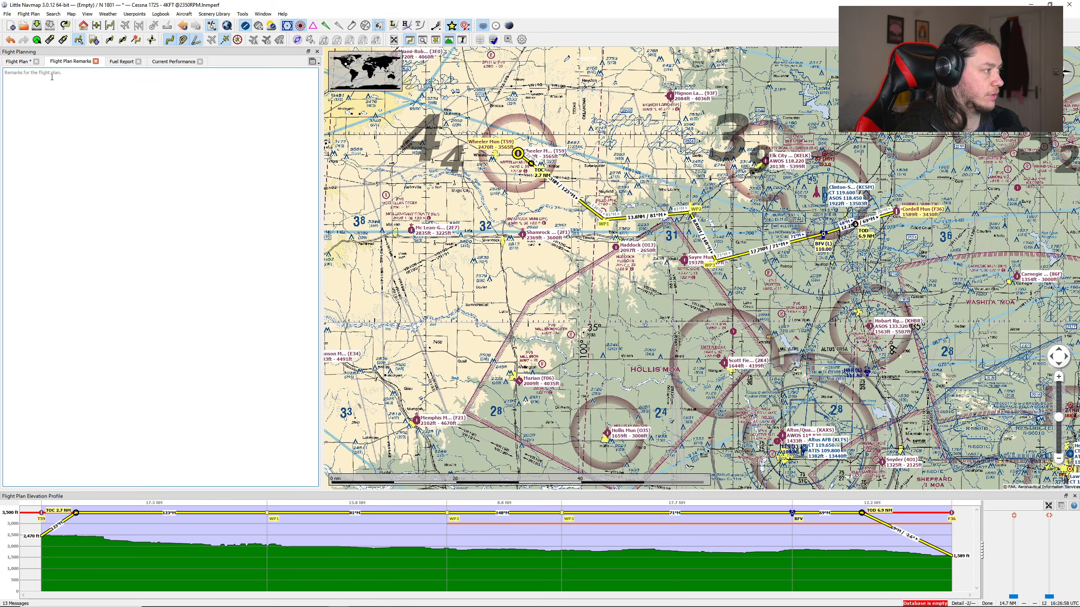
scroll(601, 223, "up", 2)
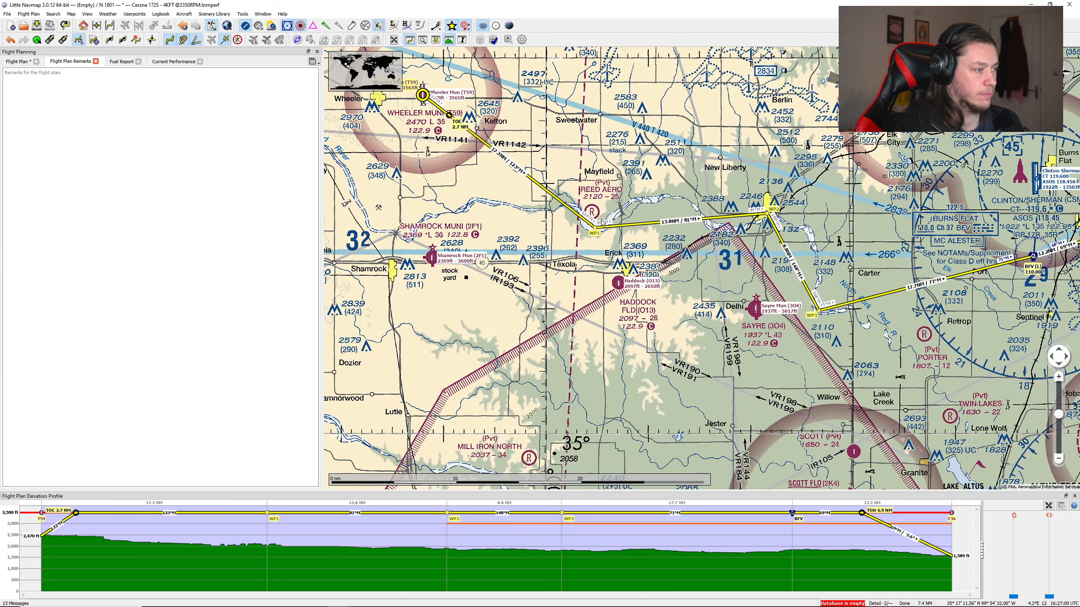
scroll(602, 224, "up", 2)
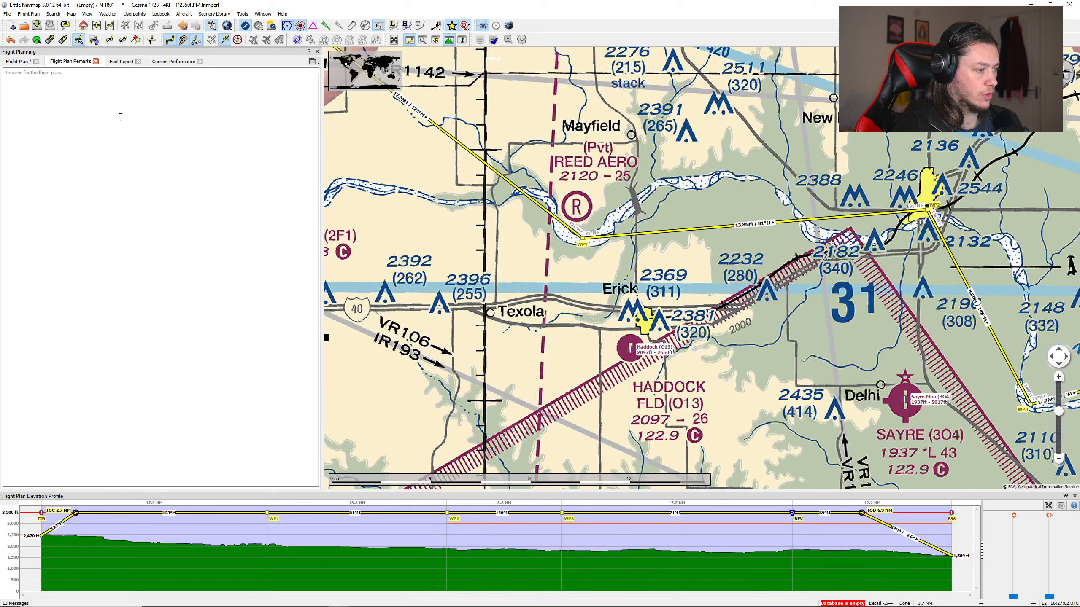
left_click(121, 116)
type("WP1 - Bend in river")
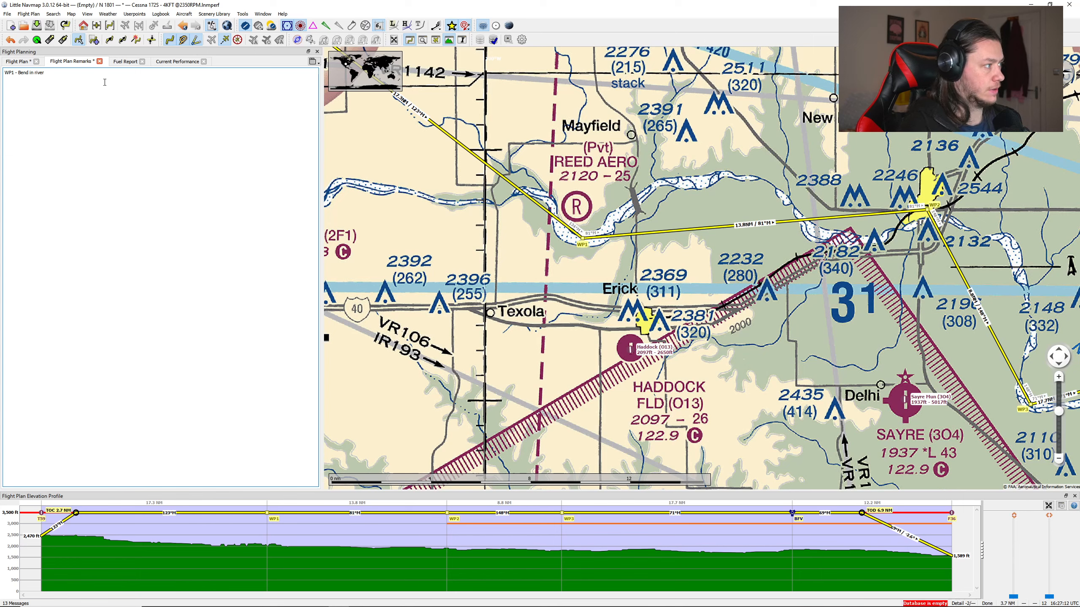
Step: Add the flight plan remarks "WP2 - Build up area" and "WP3 - Bend in river" on separate lines
key("Return")
type("WP2 - Build up area")
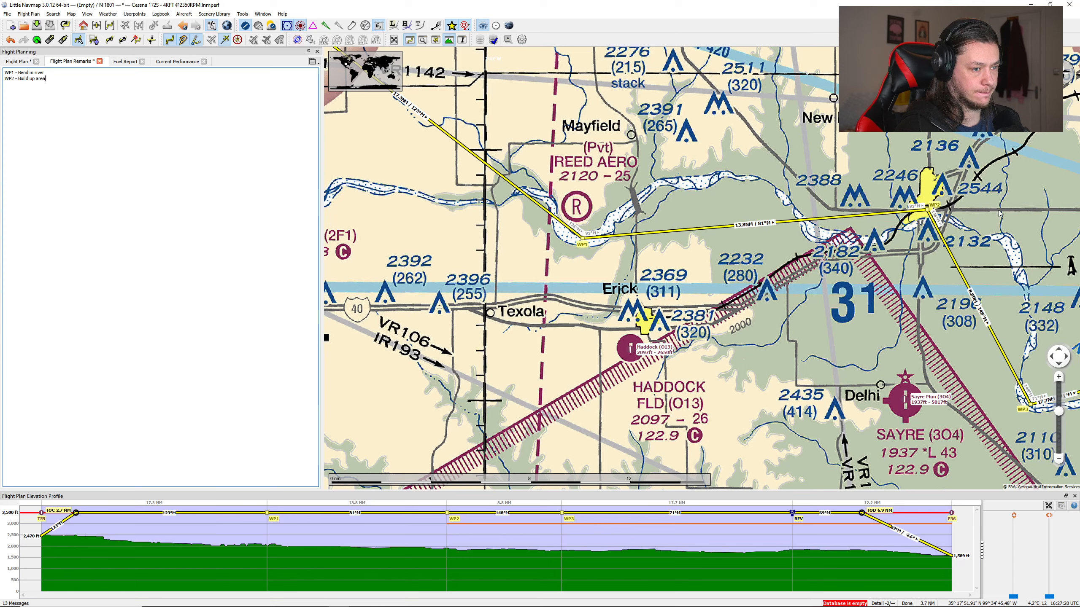
left_click_drag(967, 316, 749, 194)
left_click_drag(920, 320, 786, 303)
left_click(86, 87)
type("WP1 - ")
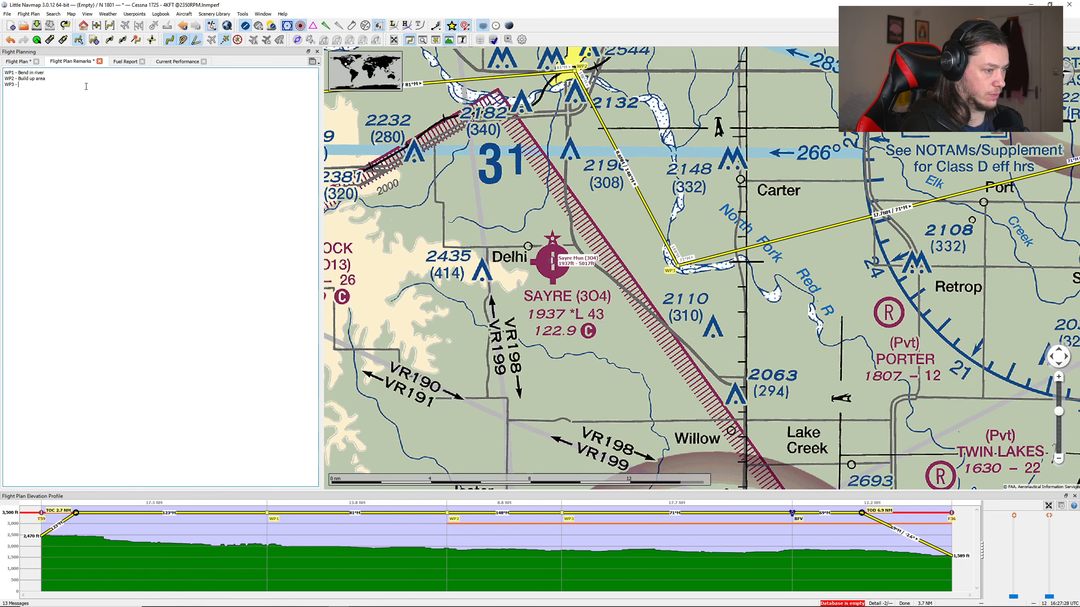
type("Bend in river")
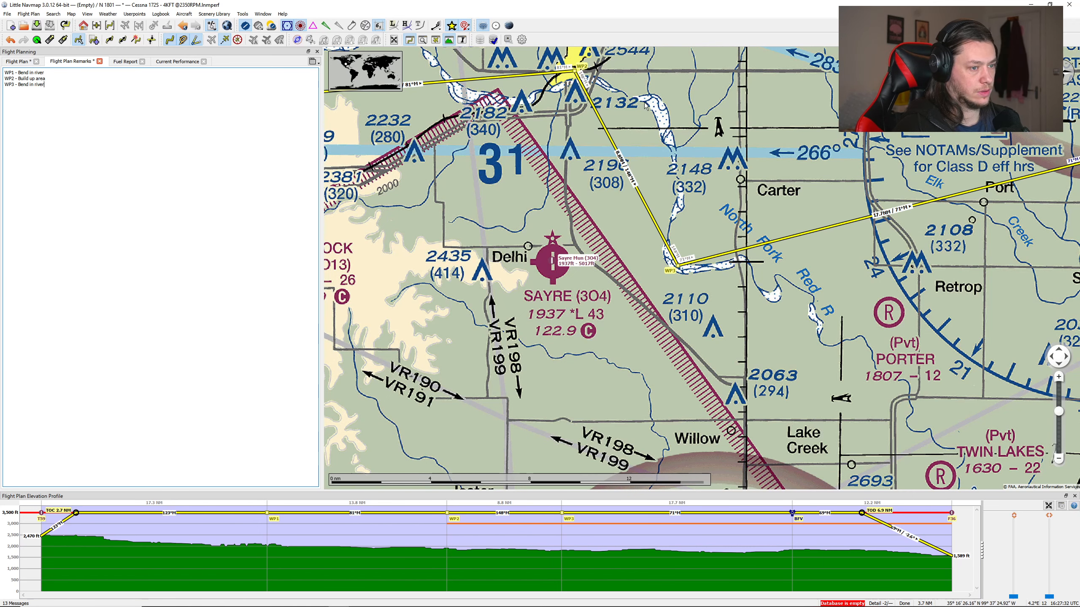
Step: Add the flight plan remark "WP4 - BFV VOR - 110.00 - 71 degree" below the WP3 line
left_click_drag(822, 113, 557, 223)
left_click(63, 91)
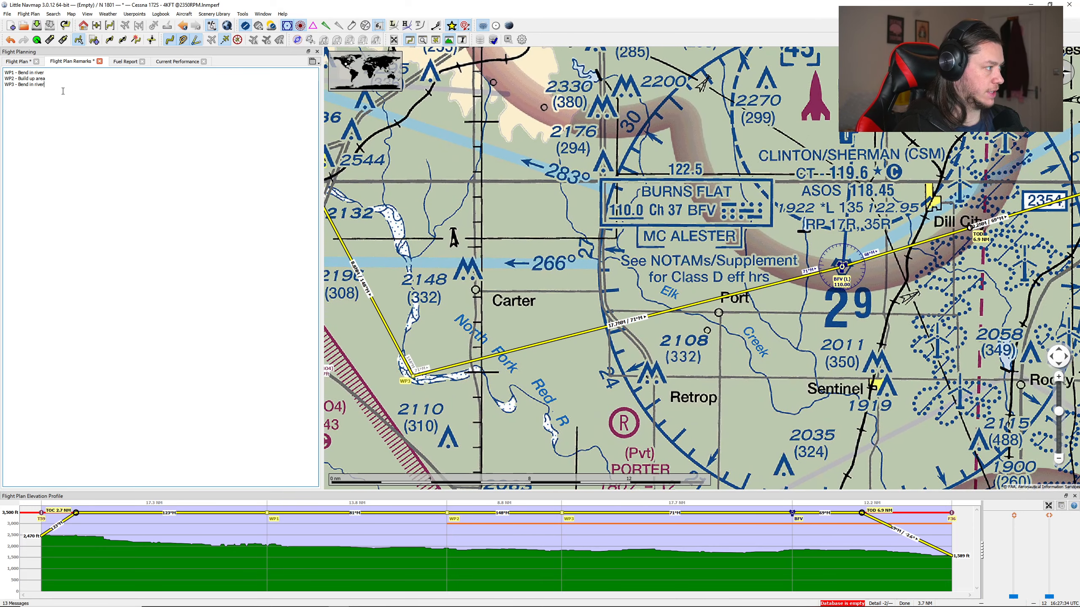
type("WP4 -")
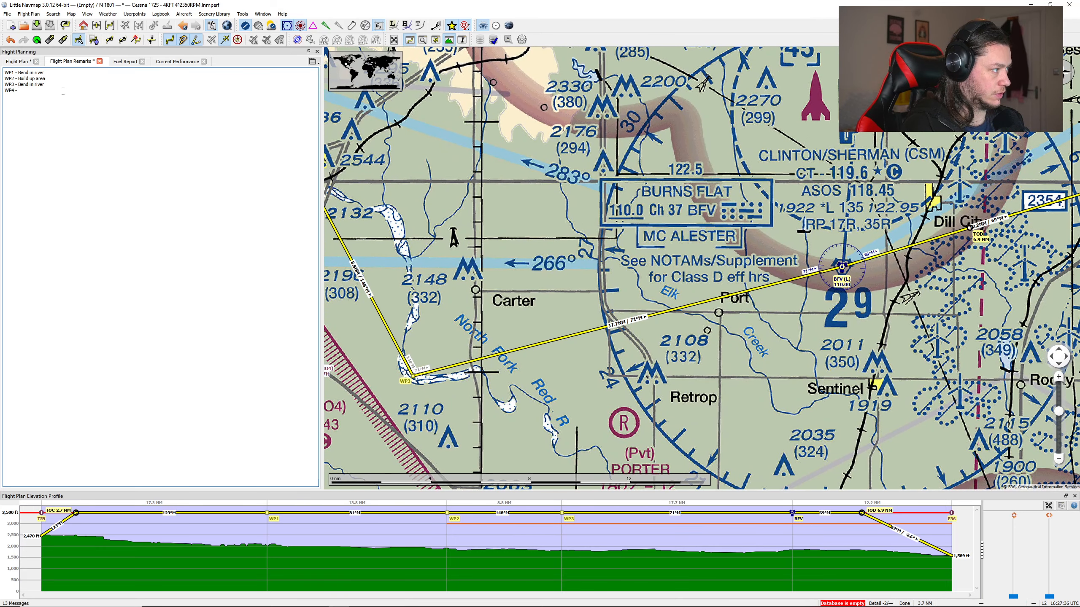
type(" BFV")
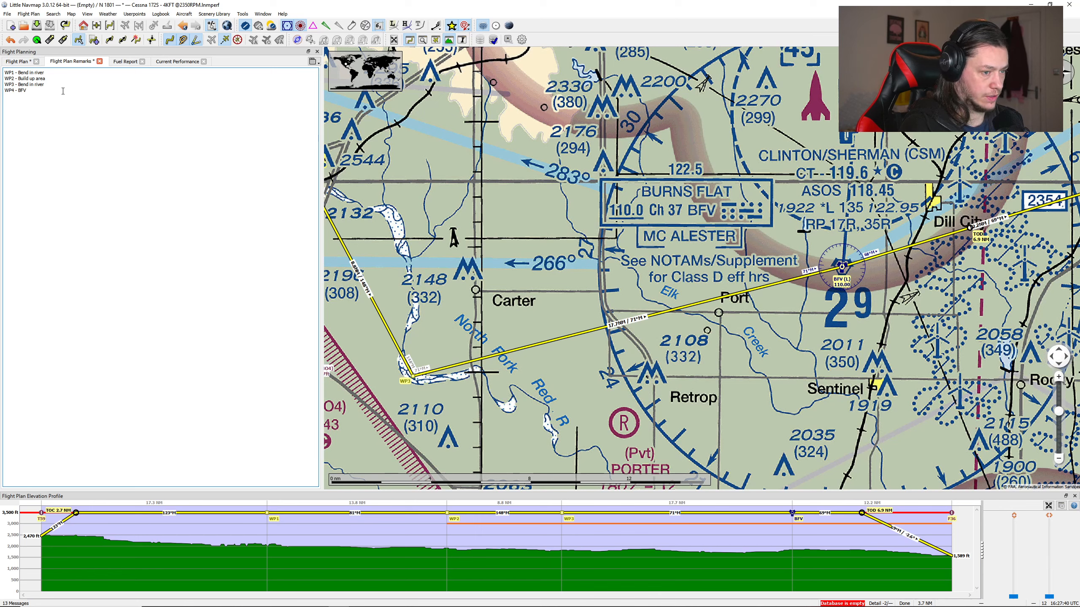
type(" VOR - 110.00")
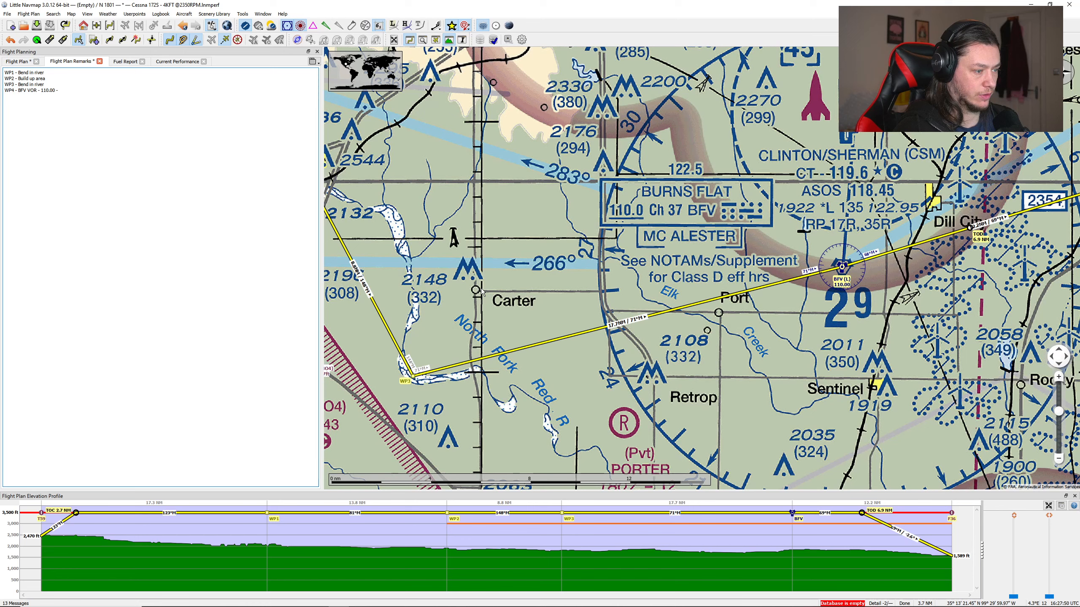
type("- 71")
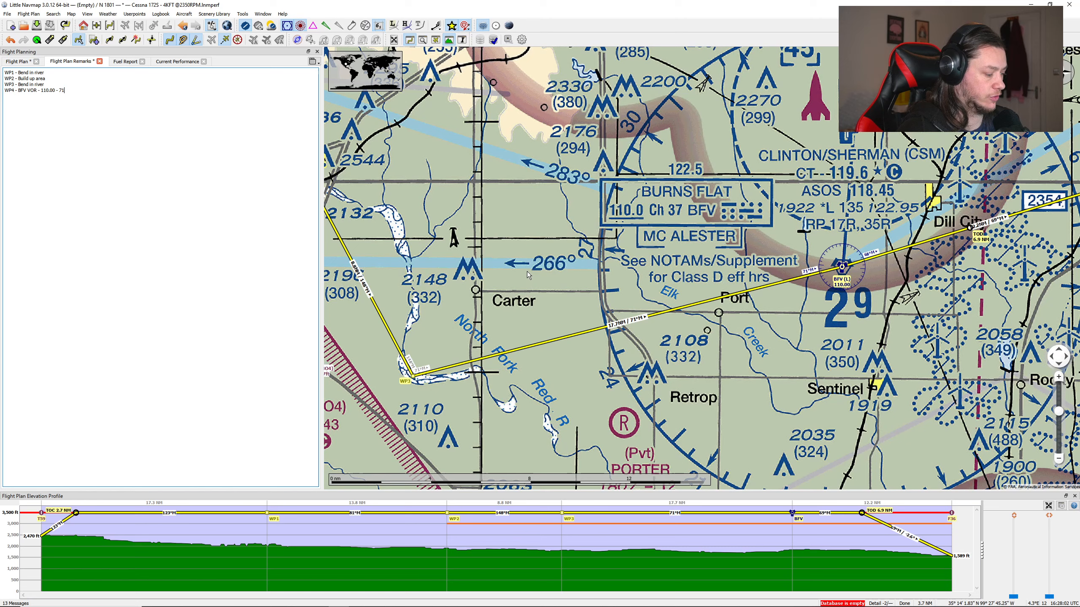
type("de")
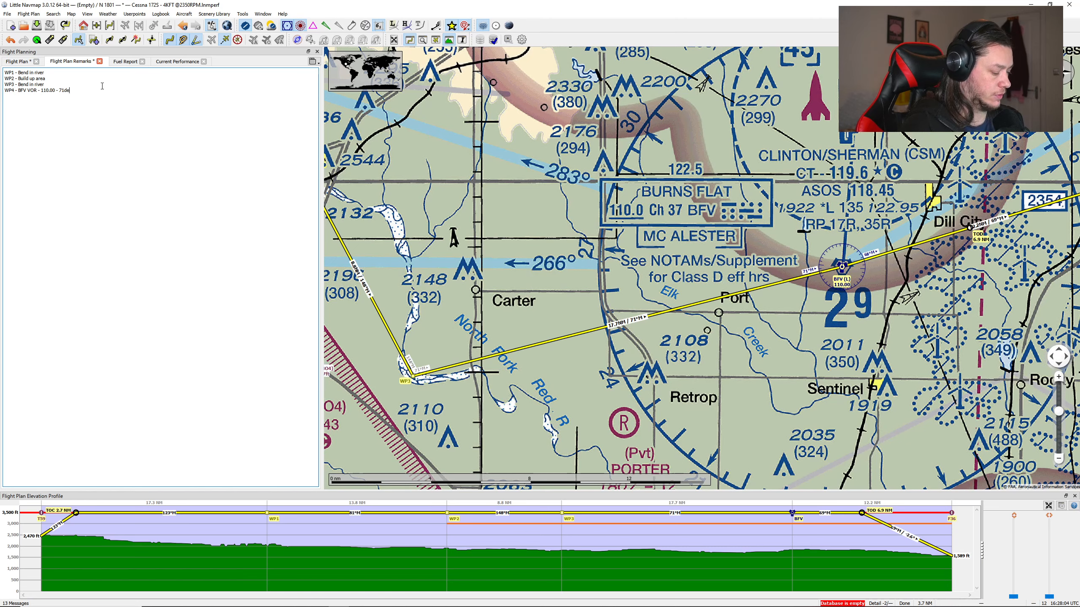
type("gree")
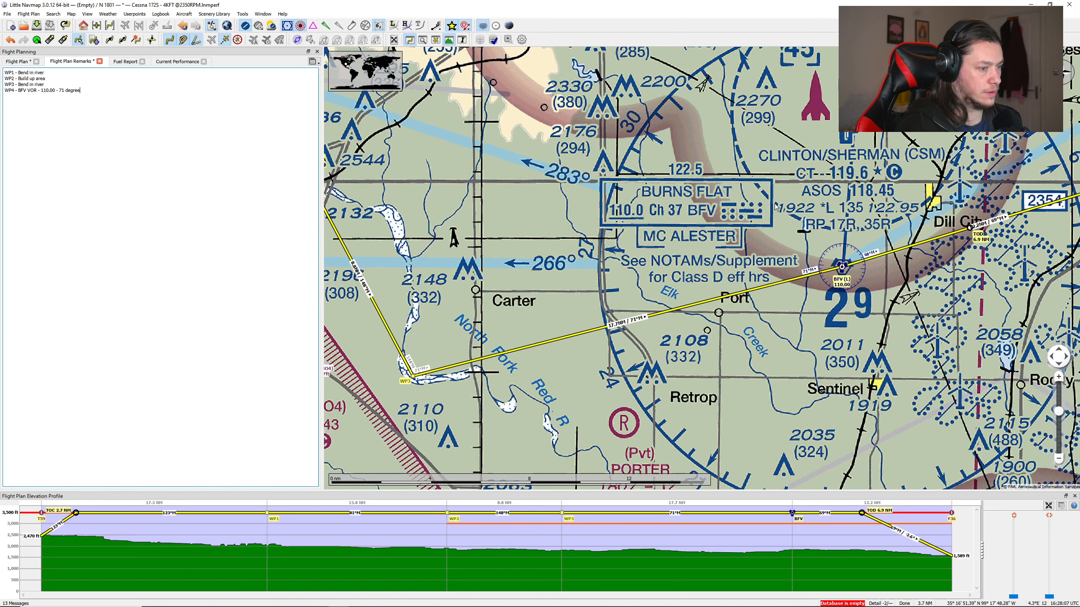
Step: Add the flight plan remark "WP5 - BFV VOR - 110.00 - 69 degree Radial" for the final leg to Cordell Mun
left_click_drag(799, 256, 533, 303)
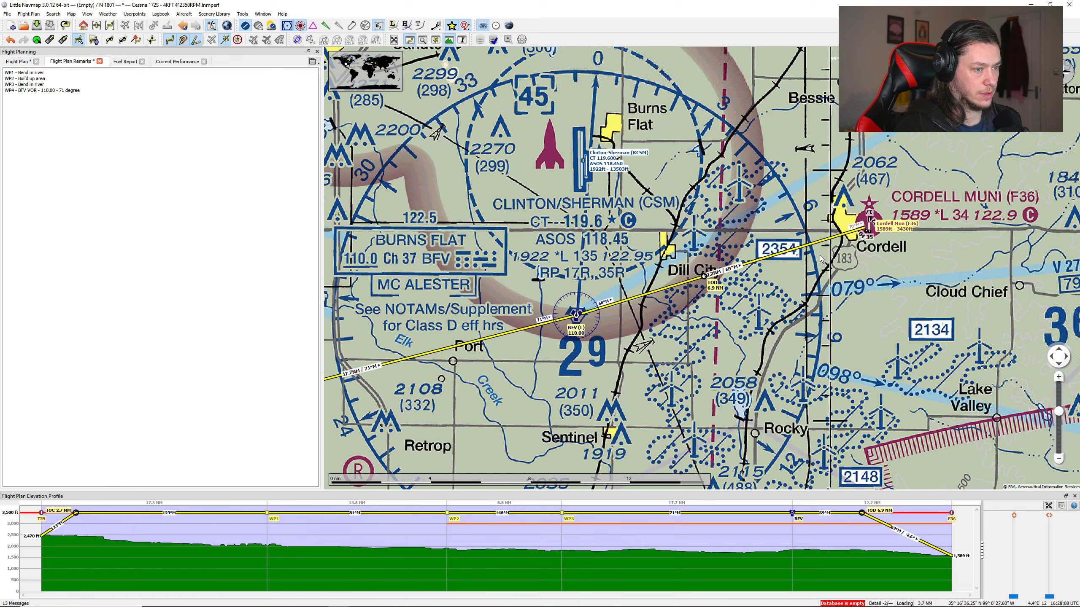
left_click(114, 97)
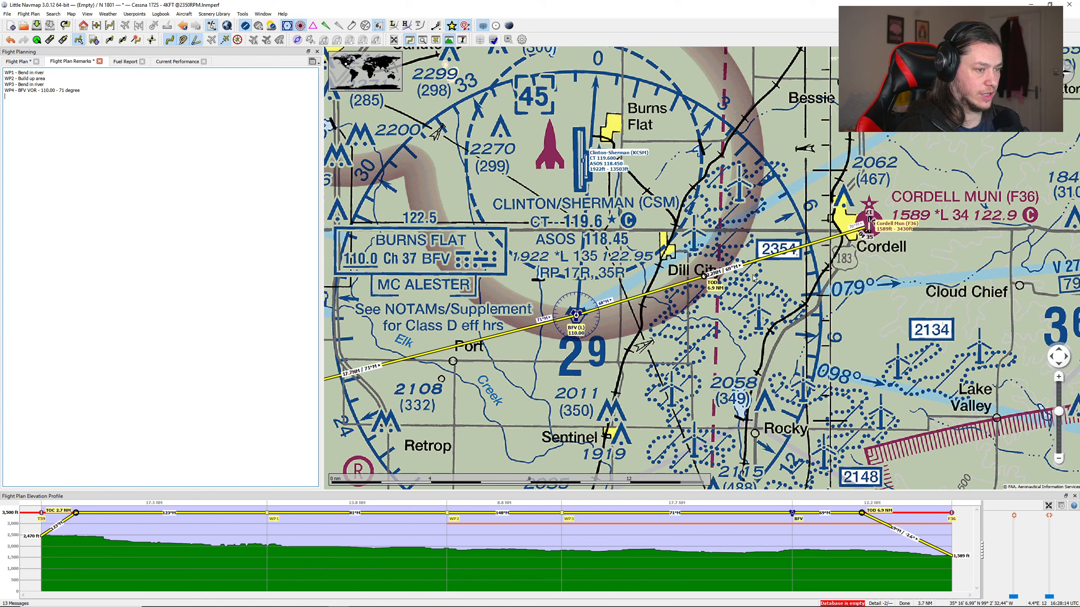
type("WP")
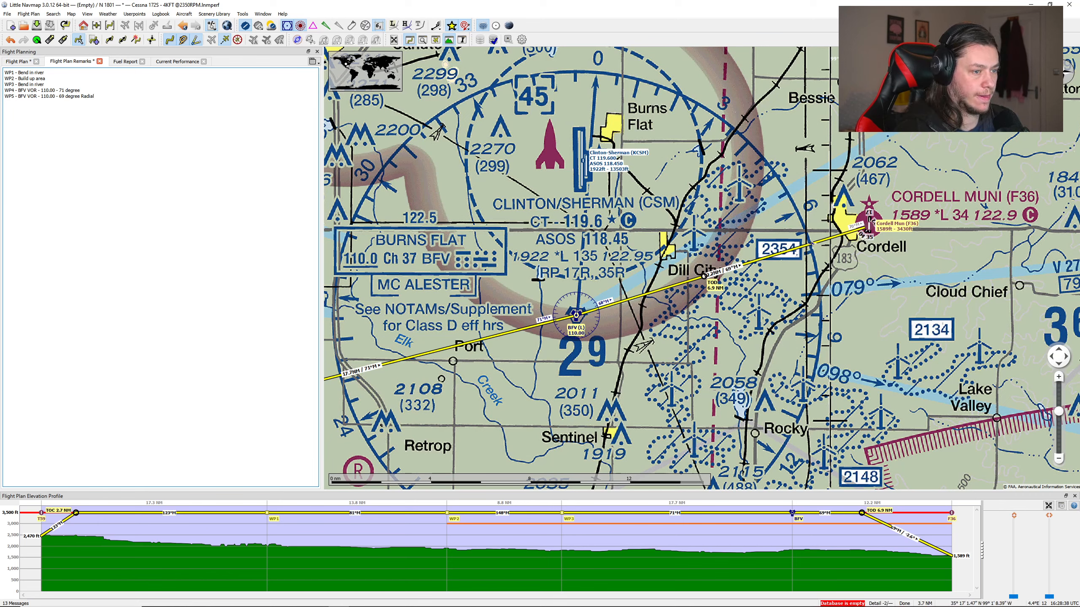
Step: Review the flight plan table, remarks, fuel report and current performance for the route from Wheeler Mun to Cordell Mun
scroll(811, 244, "down", 6)
scroll(773, 267, "up", 4)
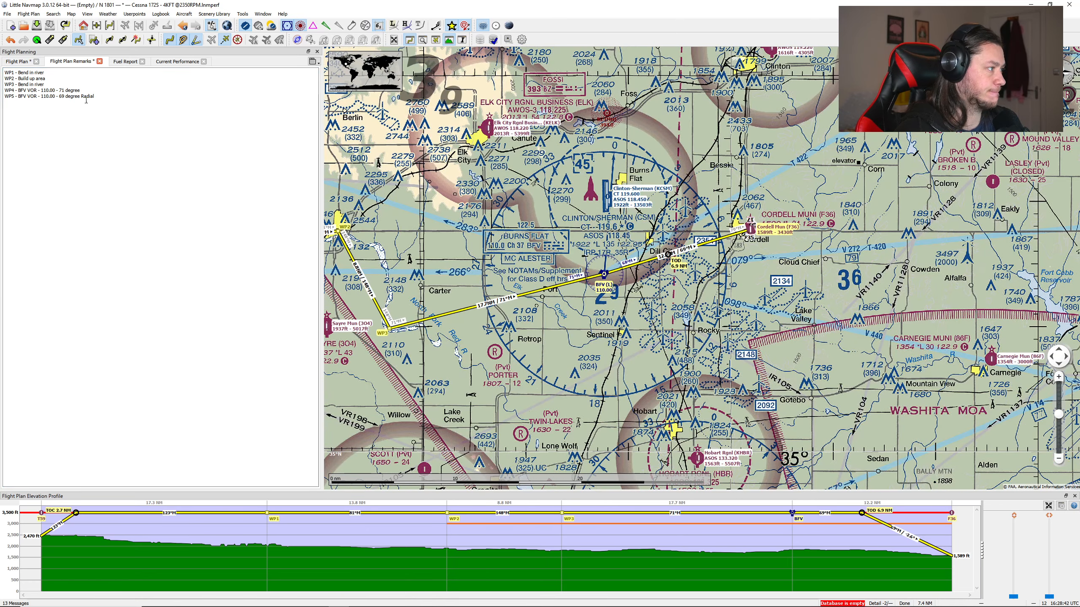
left_click(17, 61)
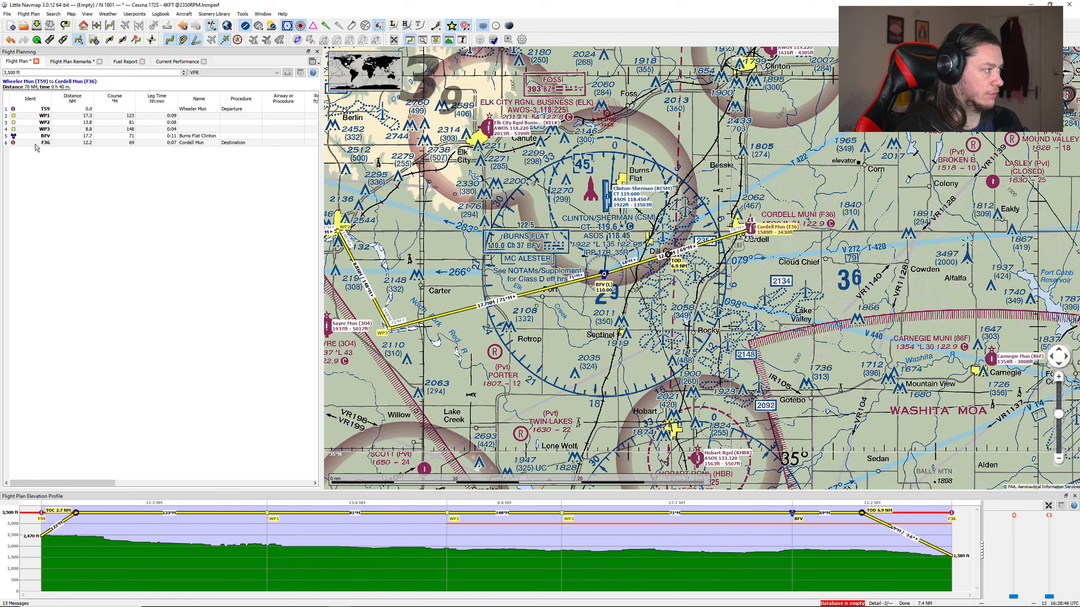
left_click(71, 61)
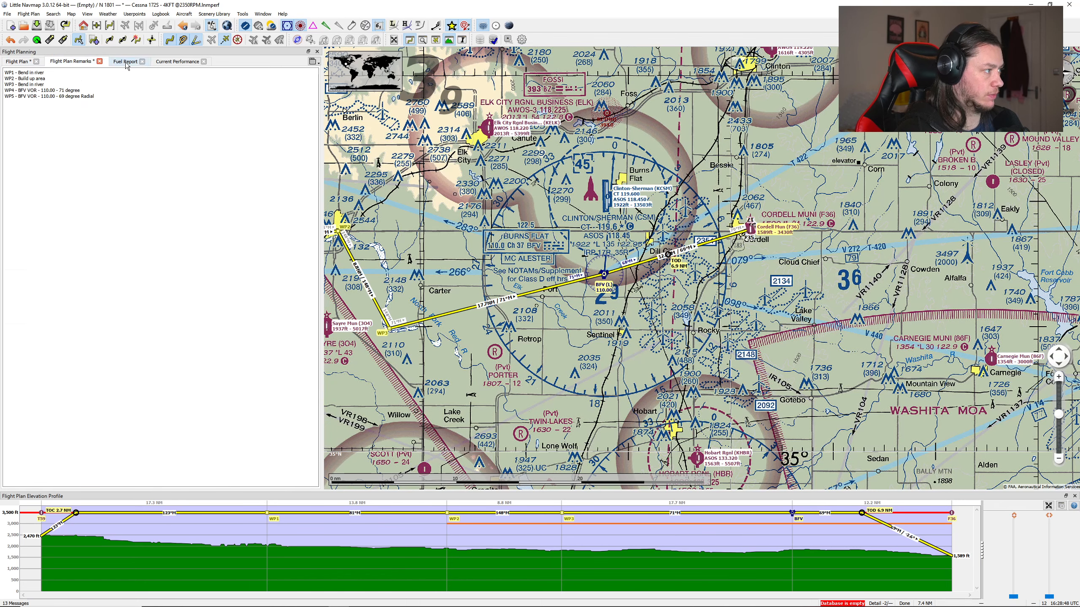
left_click(126, 62)
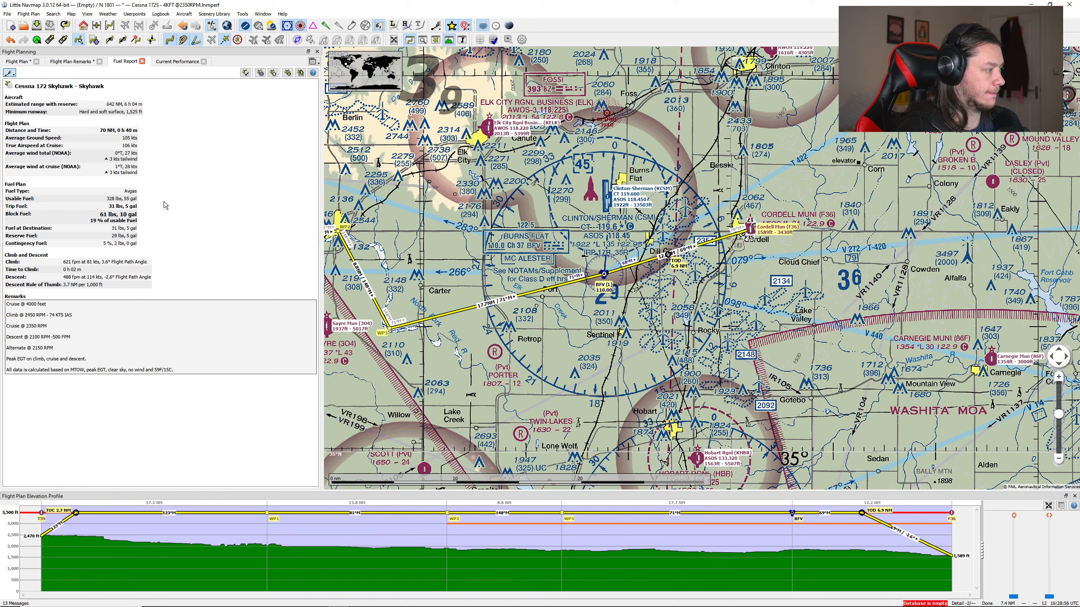
left_click(170, 62)
left_click(17, 61)
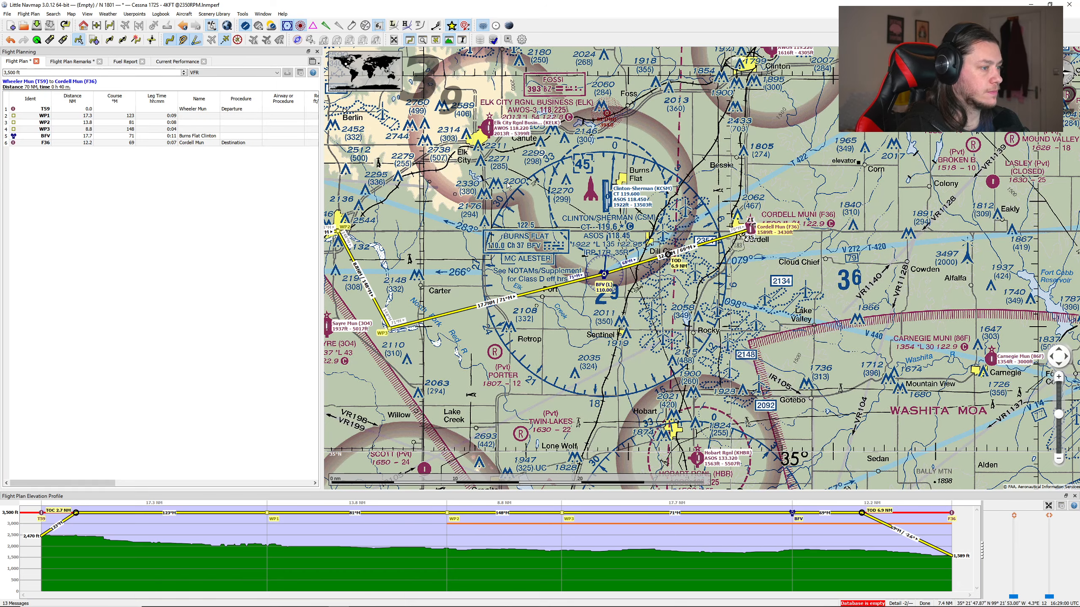
scroll(509, 186, "down", 3)
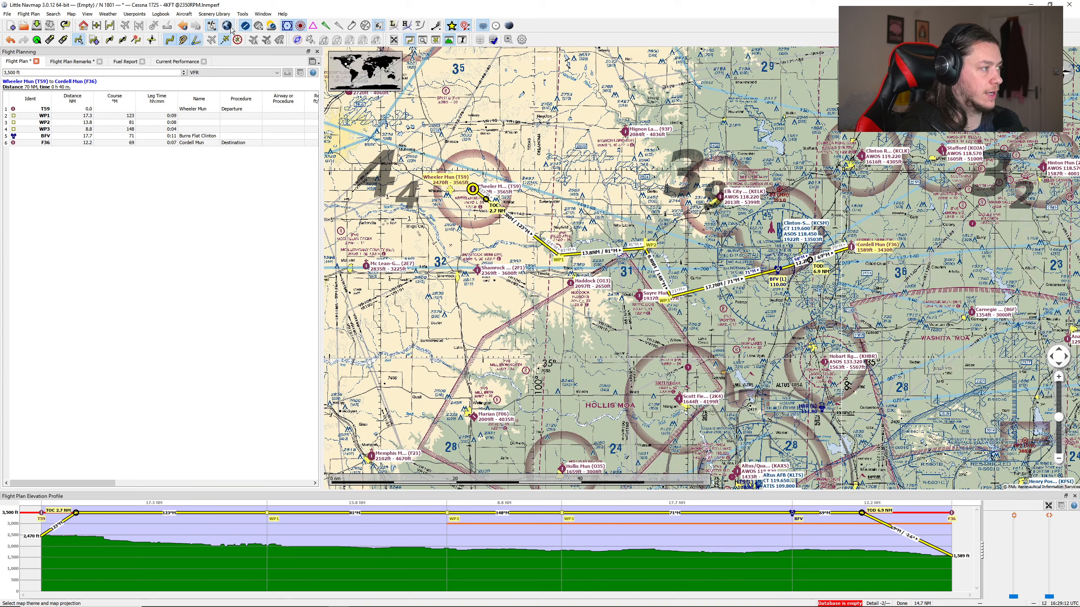
Step: Return to the flight plan remarks and change the map theme to OpenStreetMap
left_click(72, 62)
left_click(230, 26)
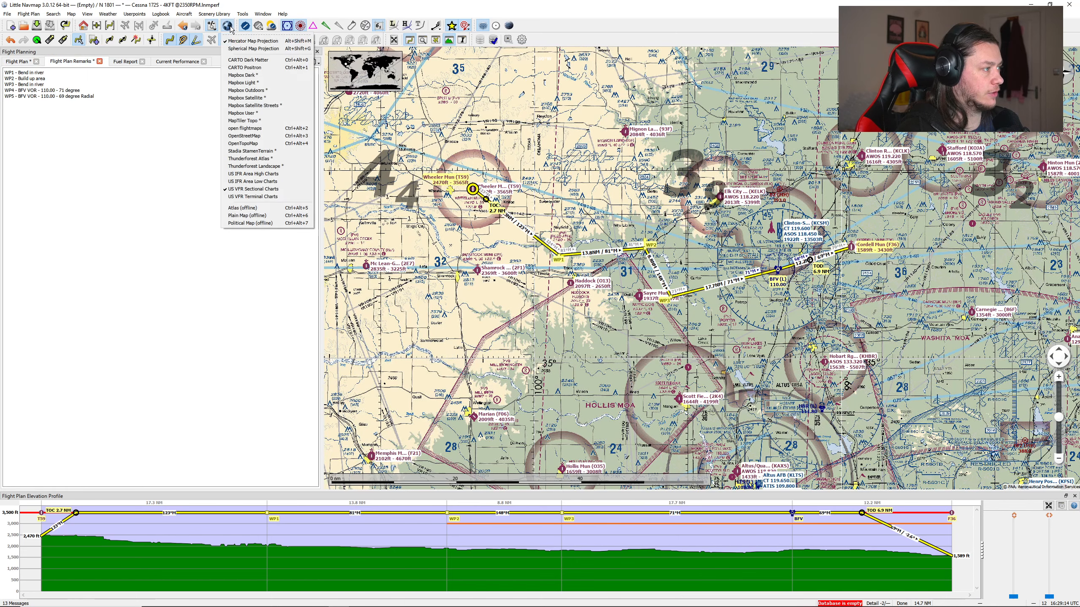
left_click(247, 136)
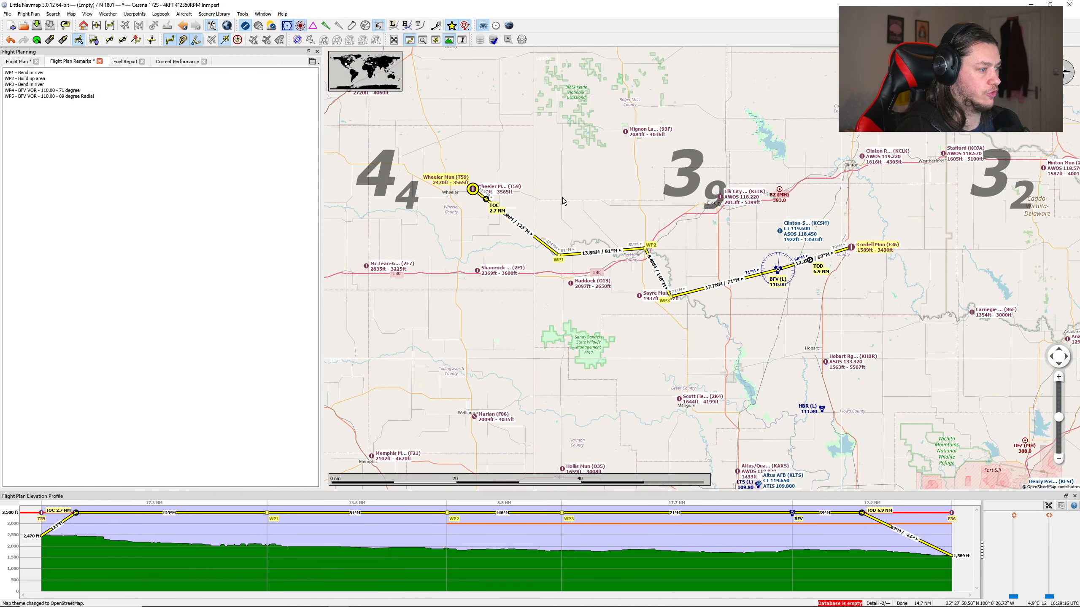
Step: Append the town name "- Sayre" to the WP2 "Build up area" remark
scroll(661, 249, "up", 5)
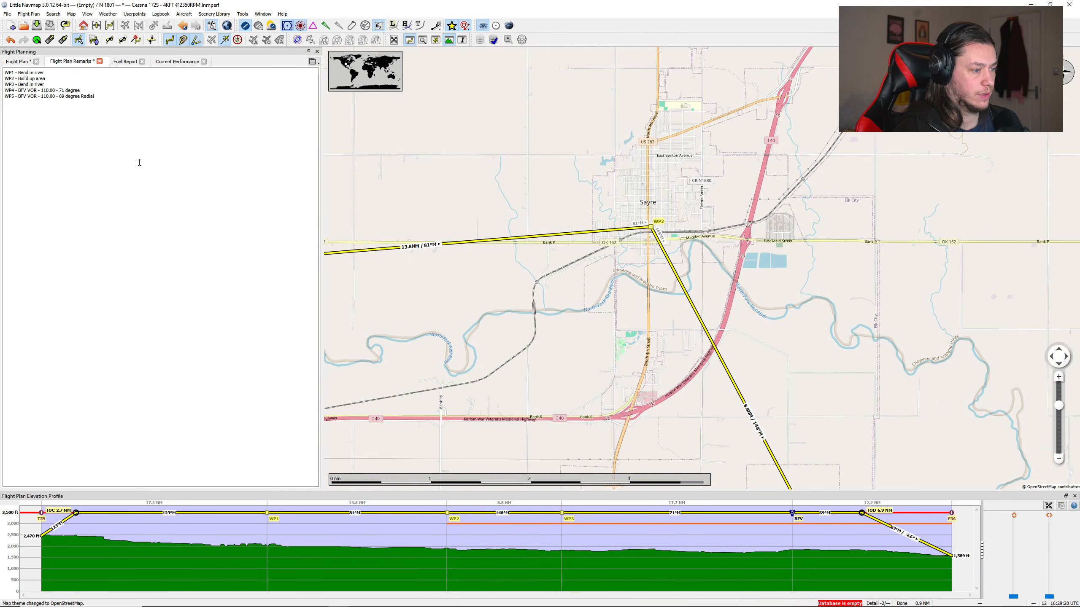
left_click(54, 78)
type("- S")
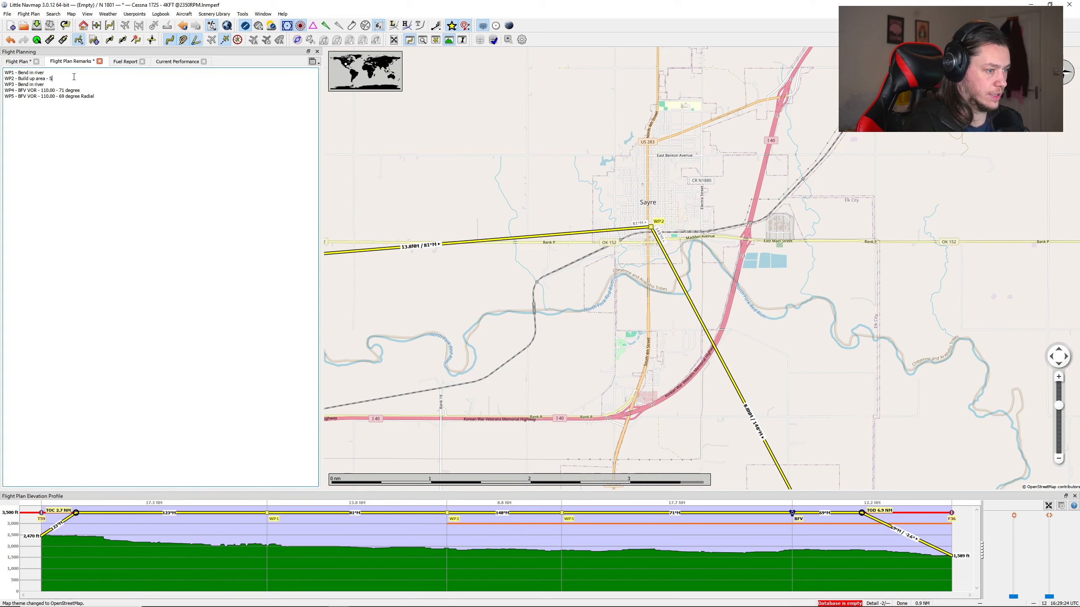
type("ayree")
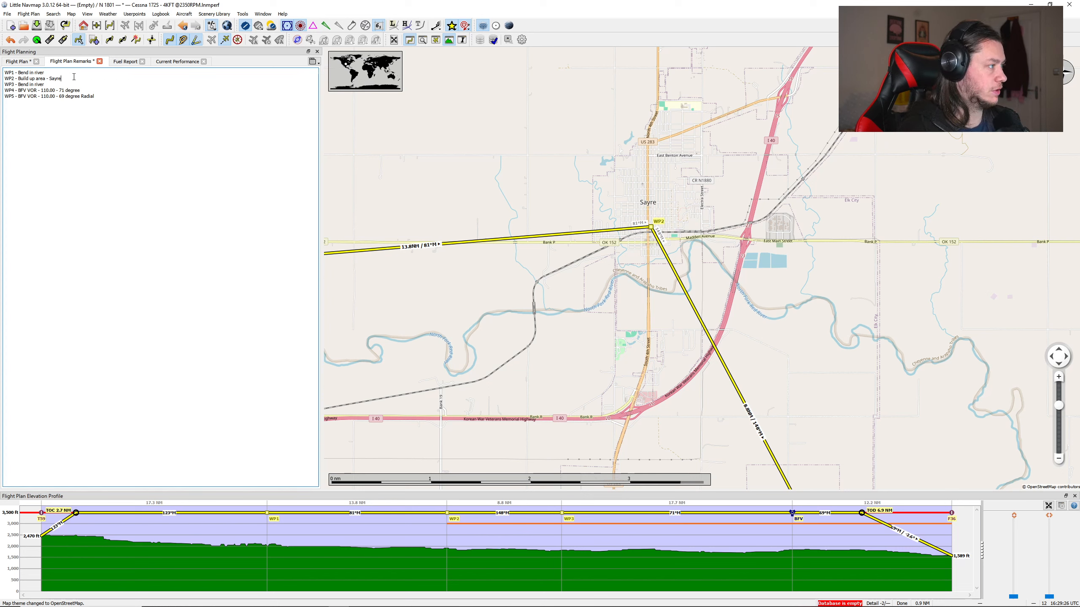
Step: Examine the river bends at WP1 and WP3, the surrounding landmarks and the whole route on the OpenStreetMap chart
scroll(425, 251, "down", 4)
left_click_drag(420, 263, 639, 256)
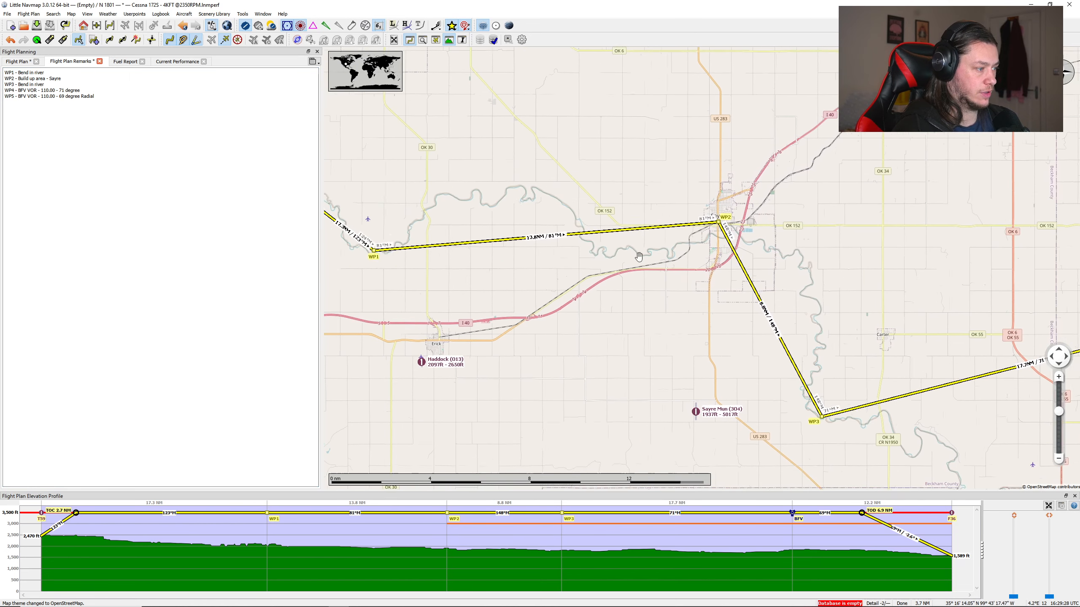
scroll(409, 260, "up", 3)
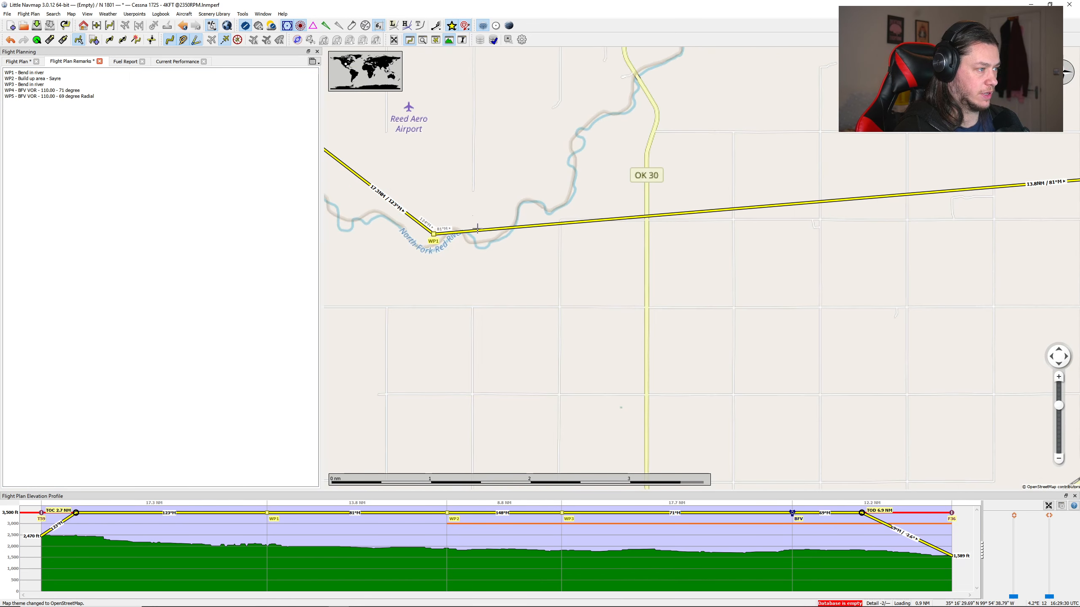
left_click_drag(427, 141, 490, 248)
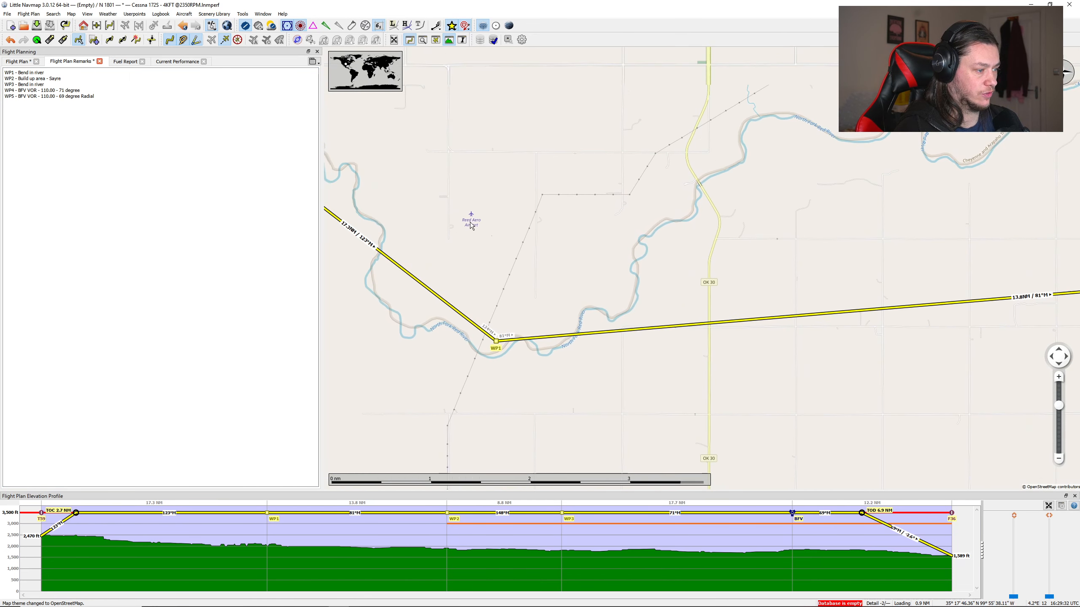
scroll(470, 222, "down", 3)
left_click_drag(660, 336, 501, 237)
left_click_drag(700, 357, 583, 271)
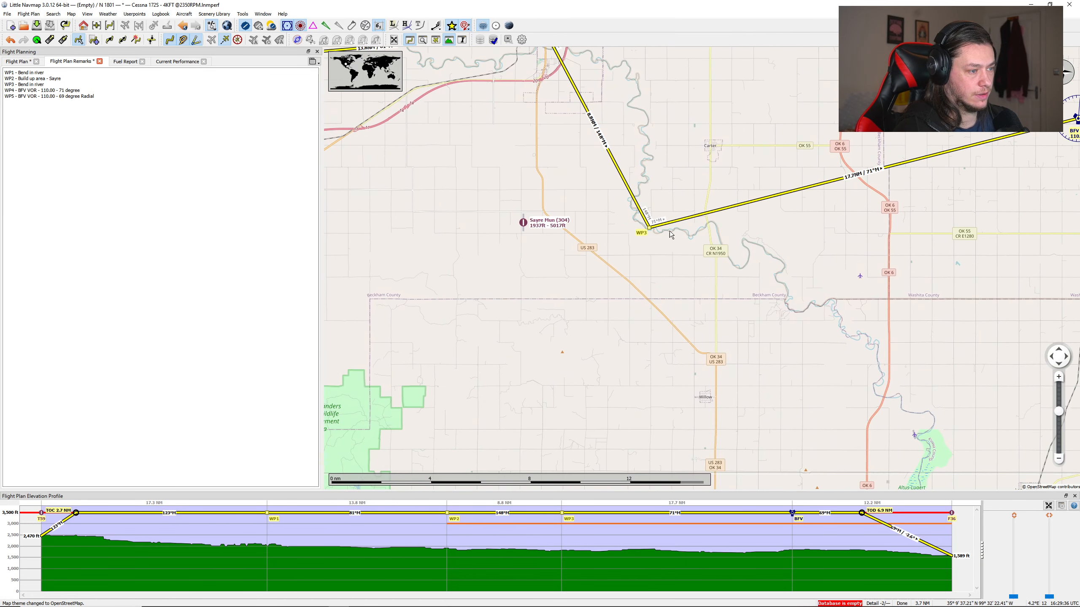
scroll(667, 237, "up", 3)
scroll(574, 249, "down", 3)
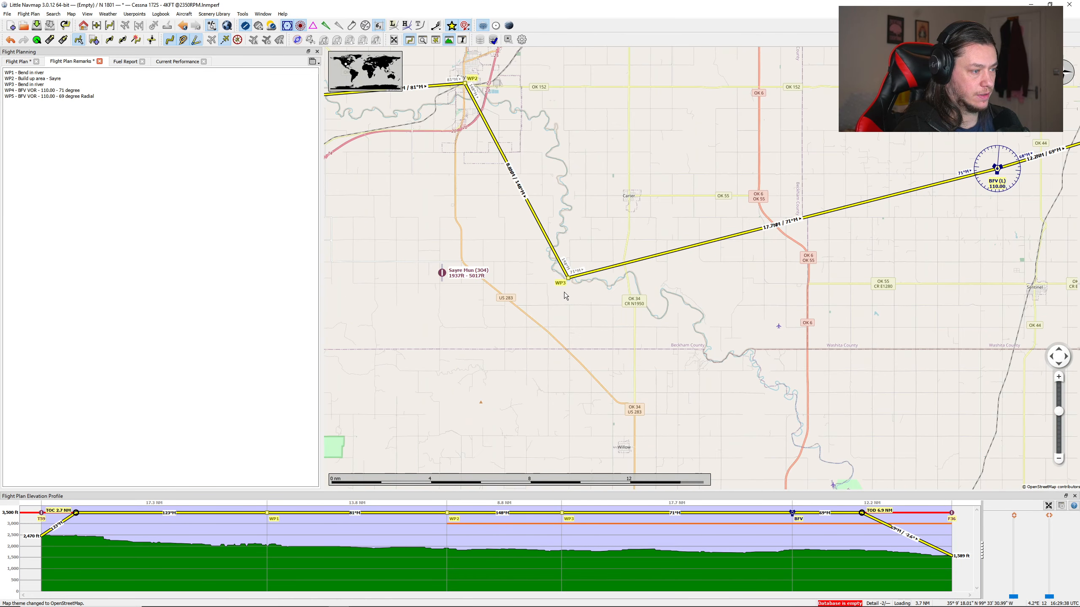
left_click_drag(813, 245, 647, 259)
scroll(647, 259, "down", 1)
left_click_drag(607, 212, 714, 258)
left_click_drag(509, 269, 619, 311)
scroll(687, 248, "down", 1)
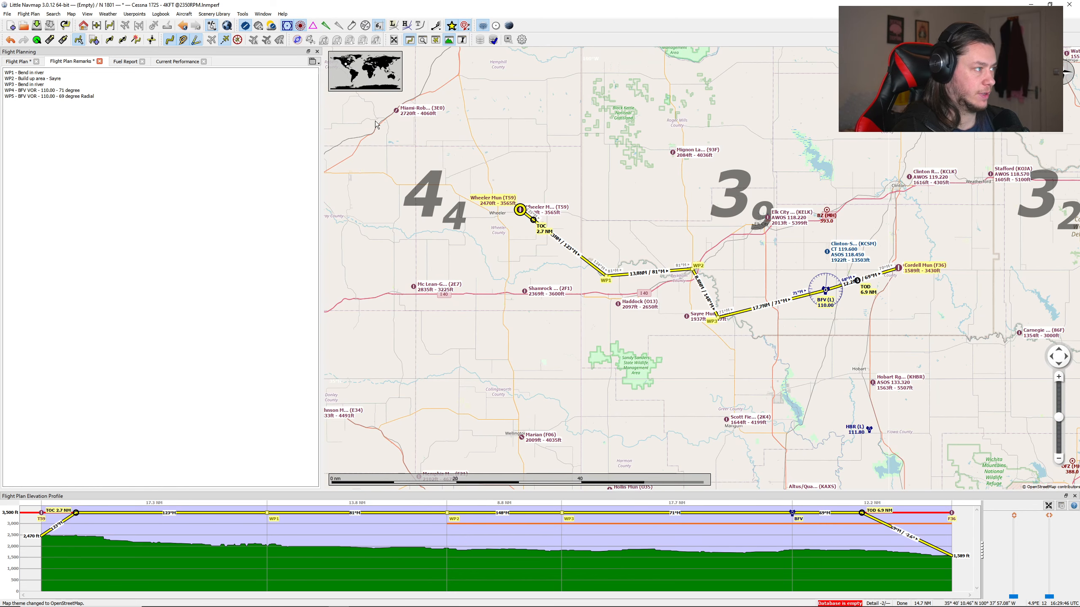
Step: Show the airspaces on the map around the planned route
left_click(297, 40)
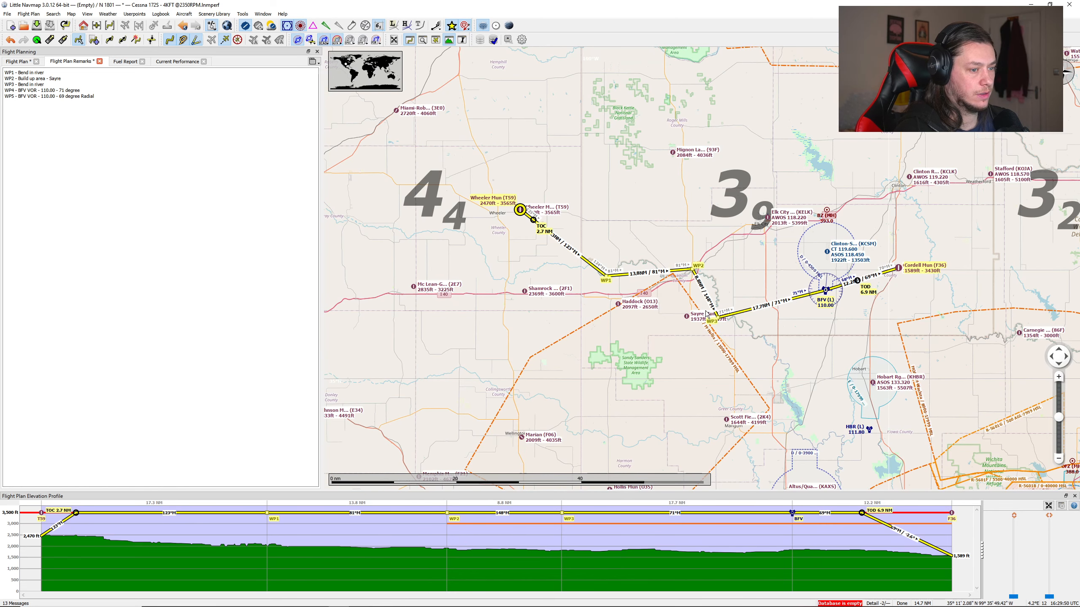
scroll(640, 302, "up", 1)
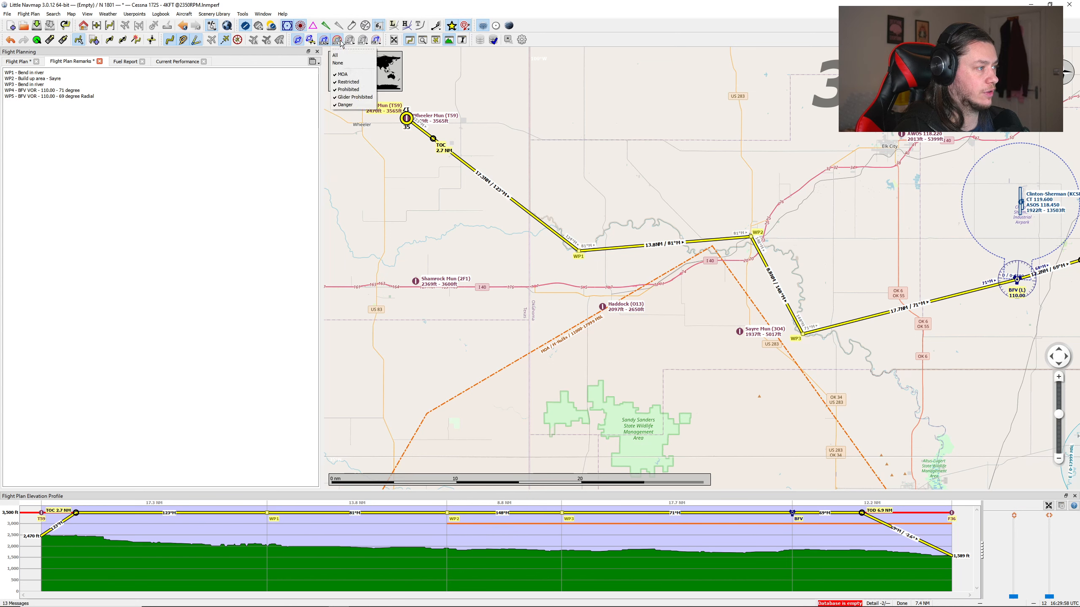
left_click(299, 41)
left_click(299, 41)
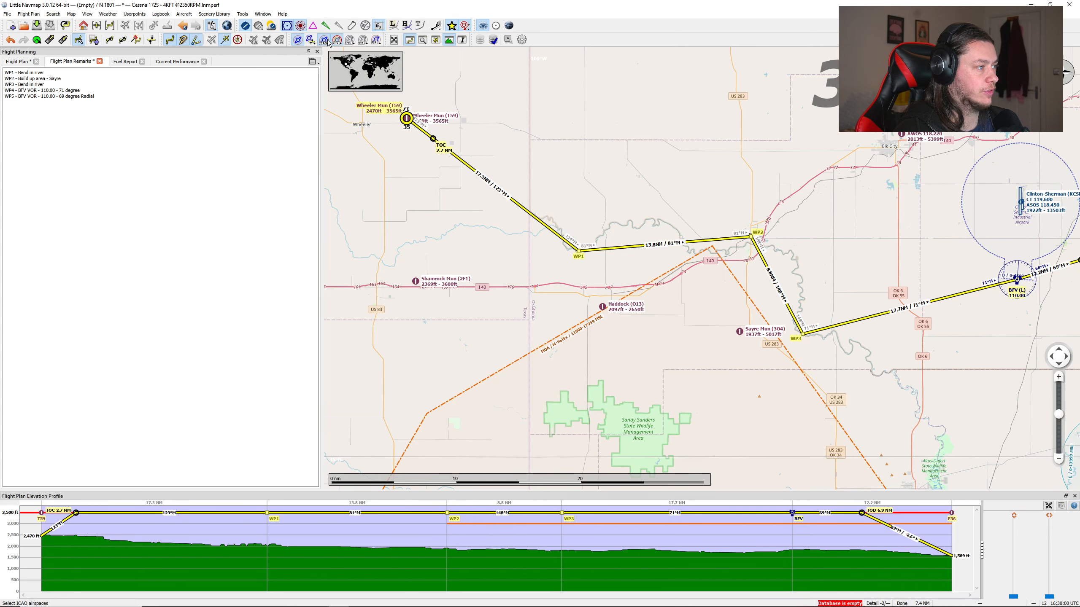
Step: Look through the airspace type filters, including the ICAO, restricted, FIR/UIR and warning categories
left_click(327, 43)
left_click(338, 41)
left_click(376, 41)
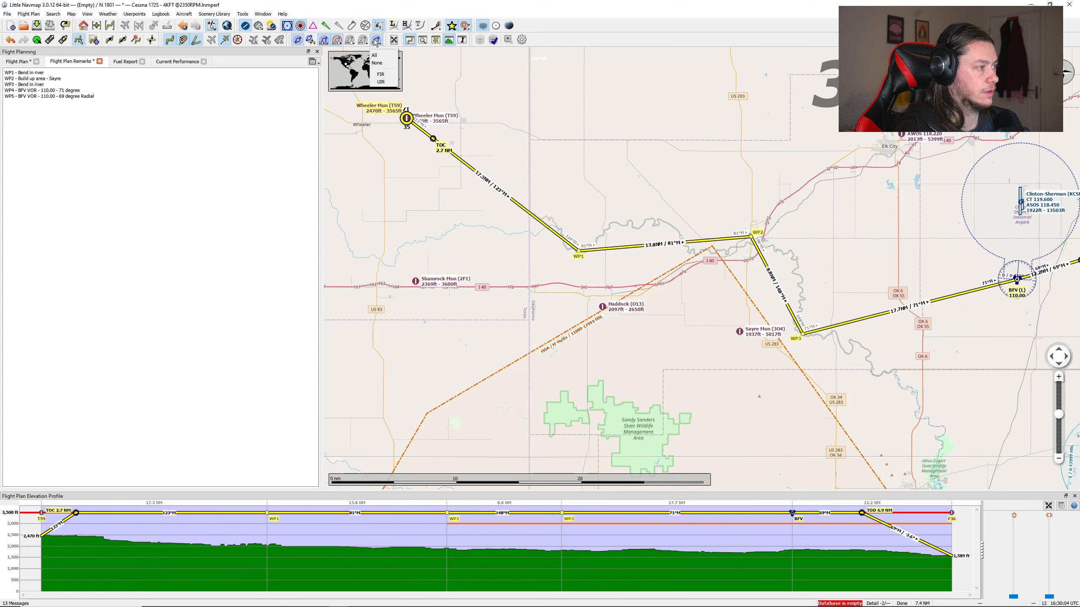
left_click(362, 41)
left_click(350, 43)
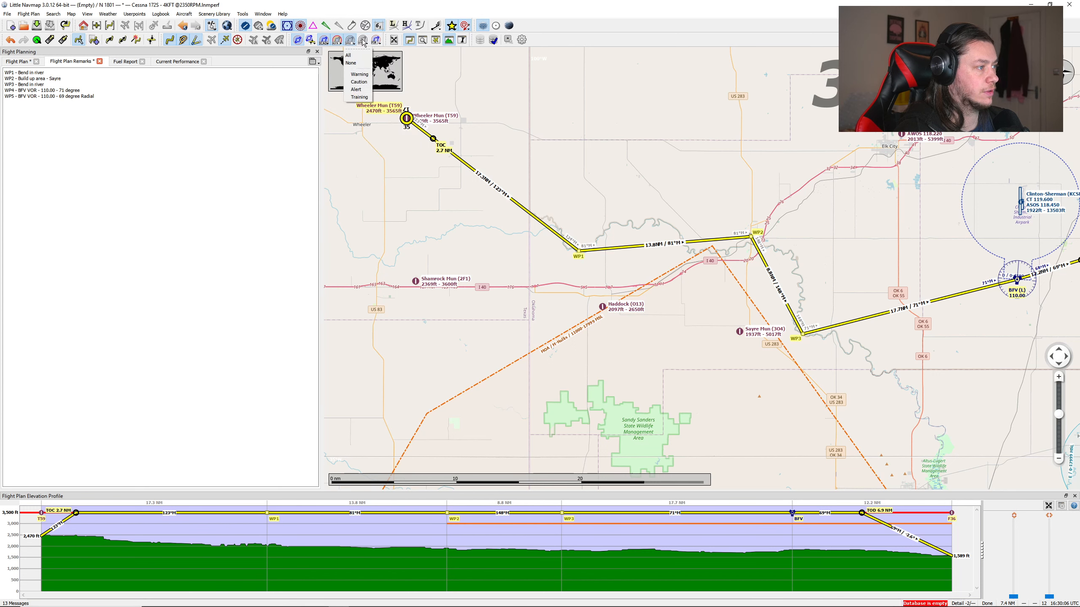
Step: Limit the airspaces shown on the map to those at the flight plan cruise altitude
left_click(363, 40)
left_click(353, 41)
left_click(313, 41)
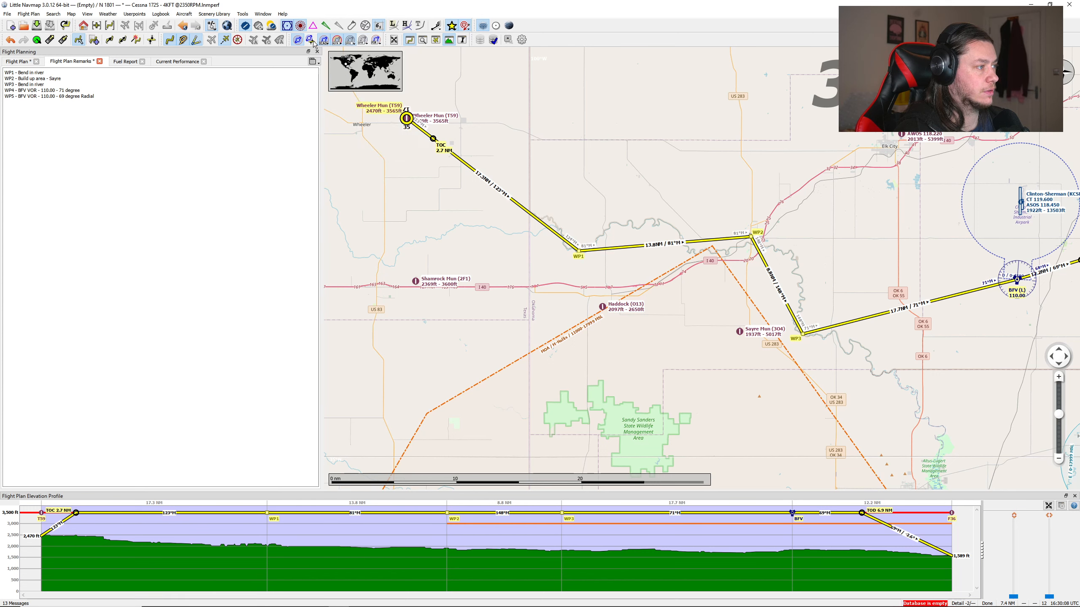
left_click(314, 42)
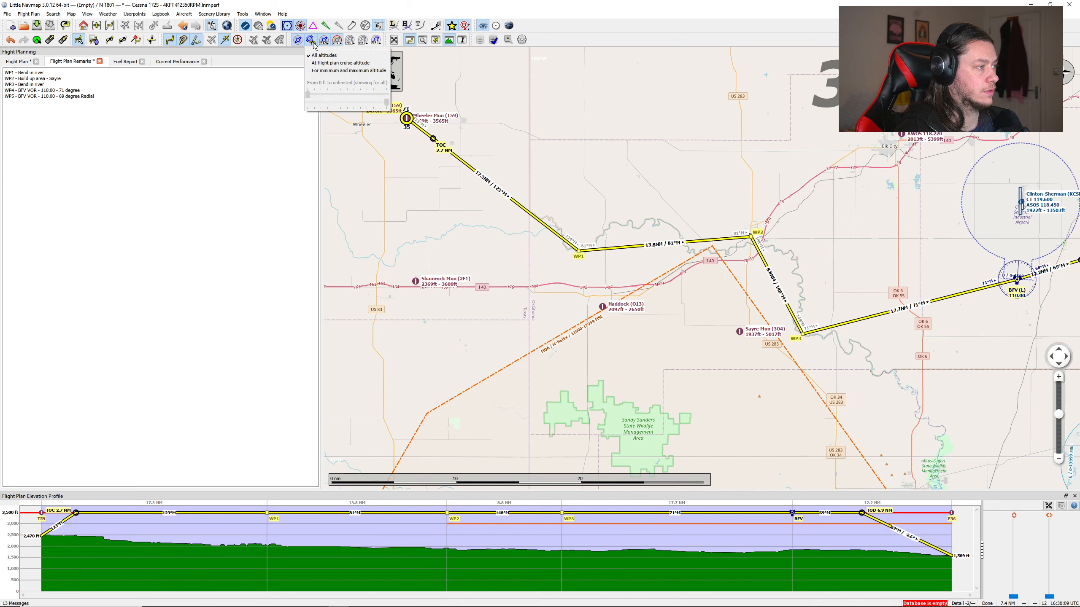
left_click(324, 63)
Step: Bring up the information for the Clinton-Sherman airspace bordering the BFV VOR
scroll(633, 274, "down", 2)
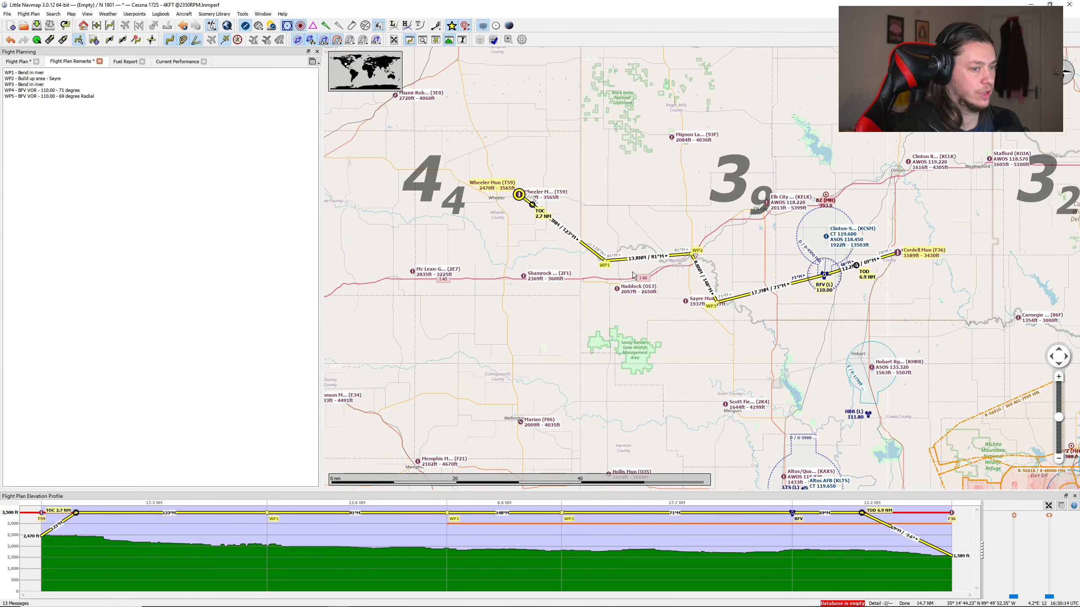
scroll(813, 280, "up", 4)
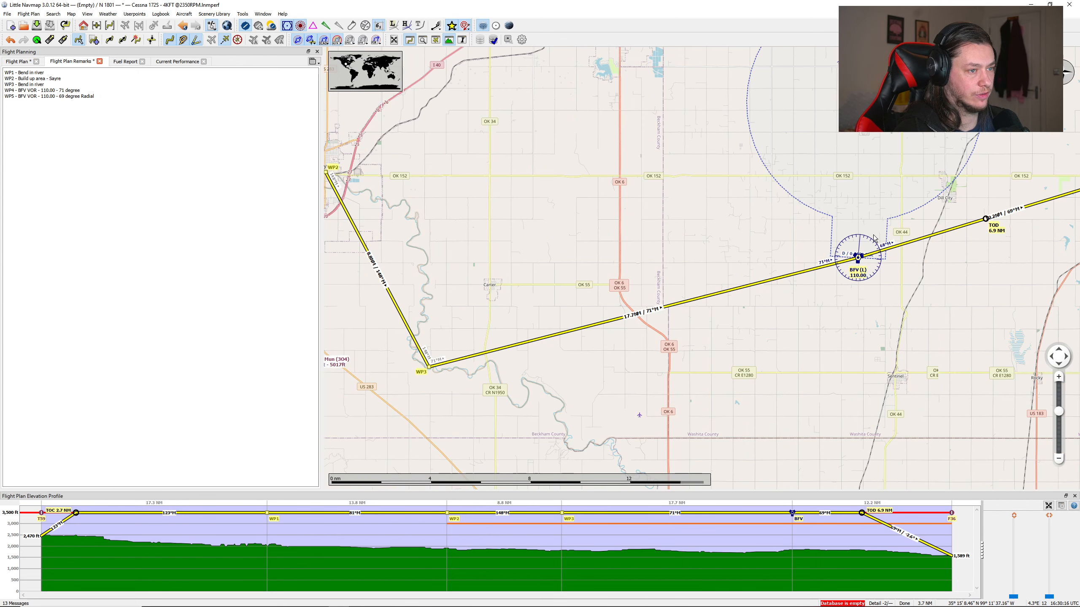
scroll(840, 255, "up", 4)
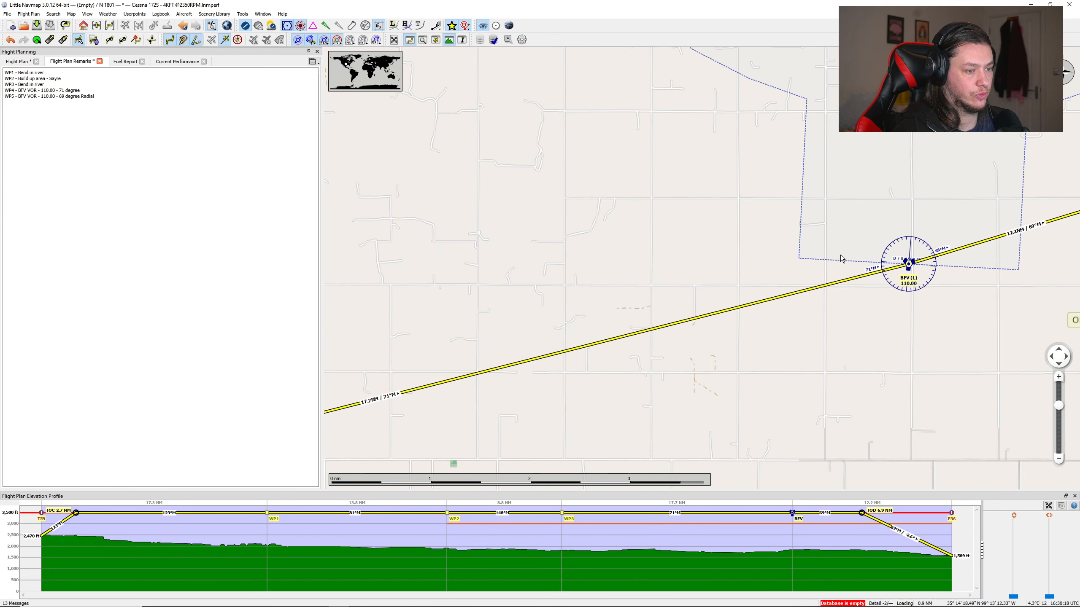
scroll(840, 254, "down", 4)
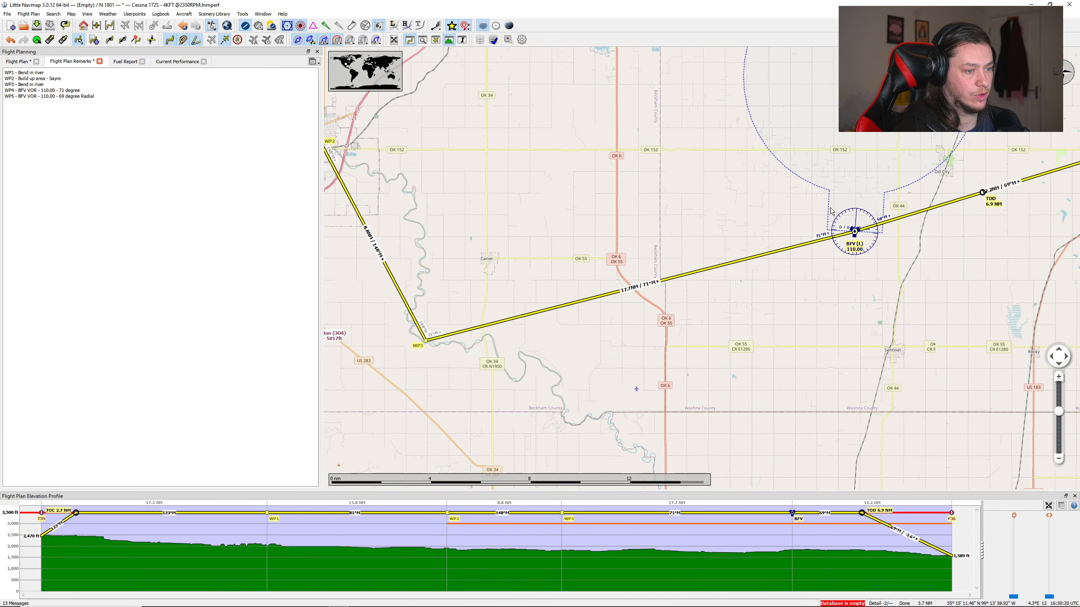
scroll(929, 249, "down", 2)
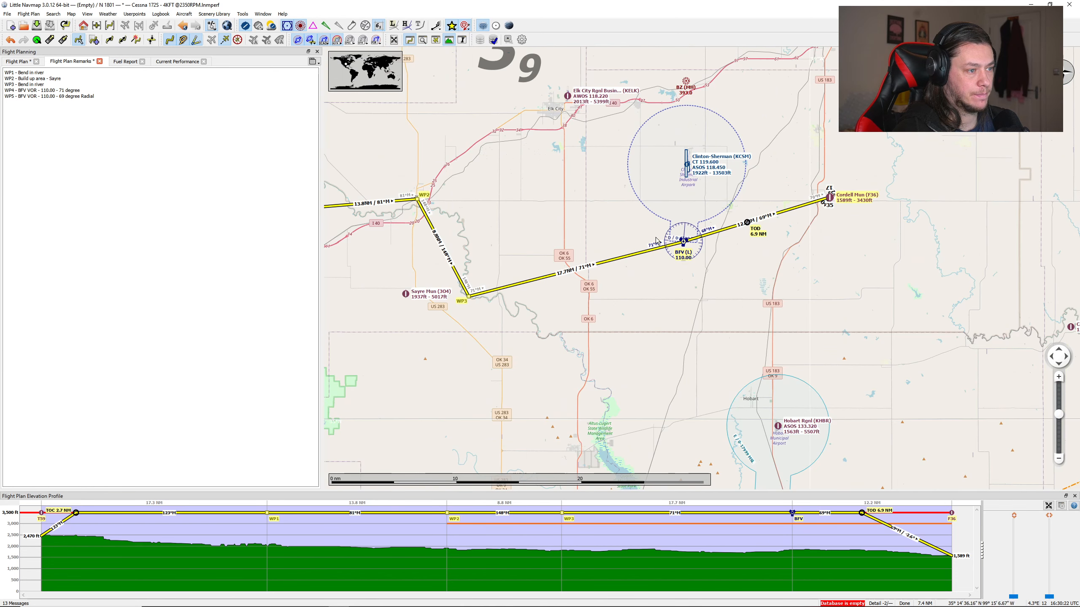
scroll(690, 189, "up", 1)
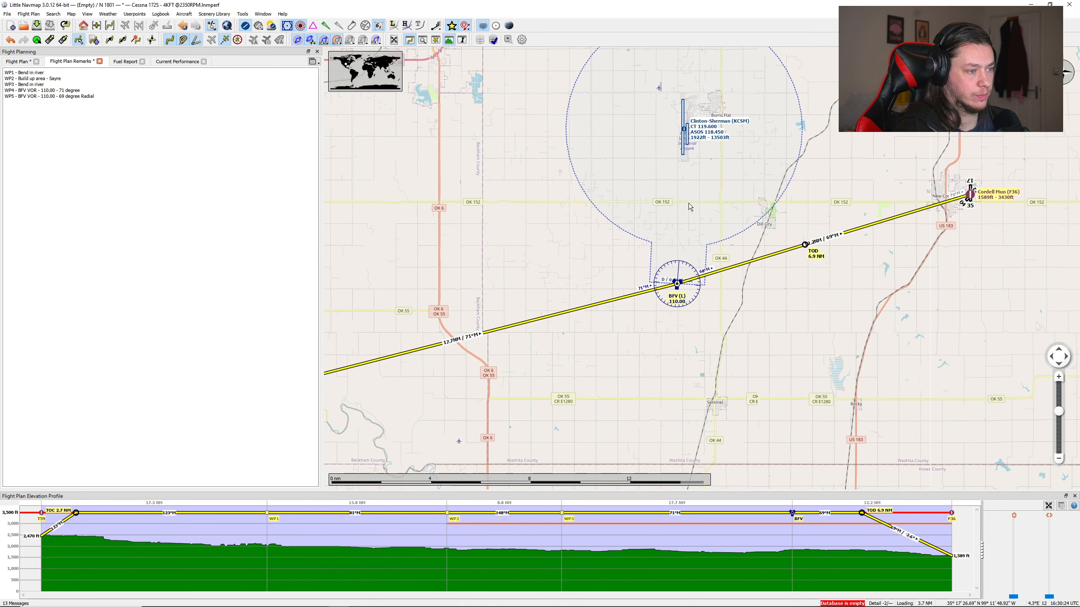
left_click(632, 237)
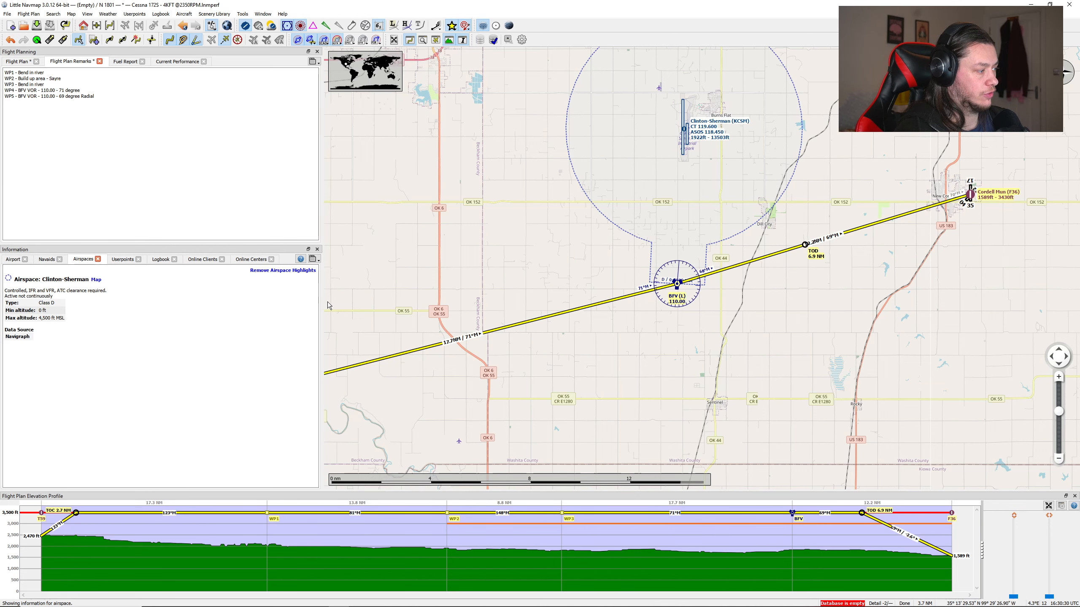
Step: Examine where the route passes the Clinton-Sherman airspace boundary at BFV and check the remaining legs for other airspaces
scroll(677, 282, "up", 10)
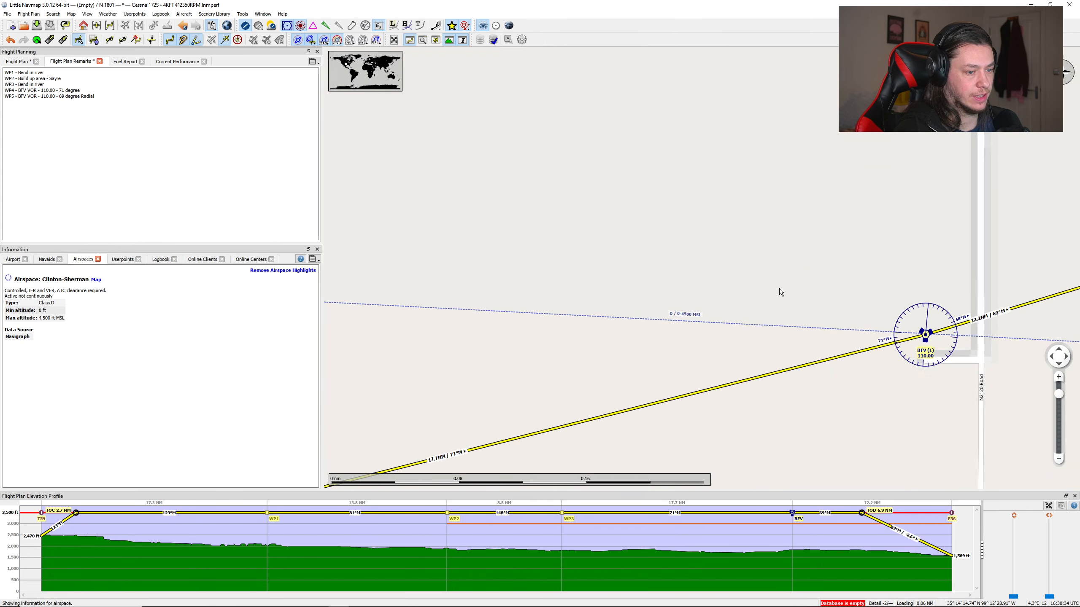
scroll(782, 289, "down", 8)
scroll(908, 253, "down", 4)
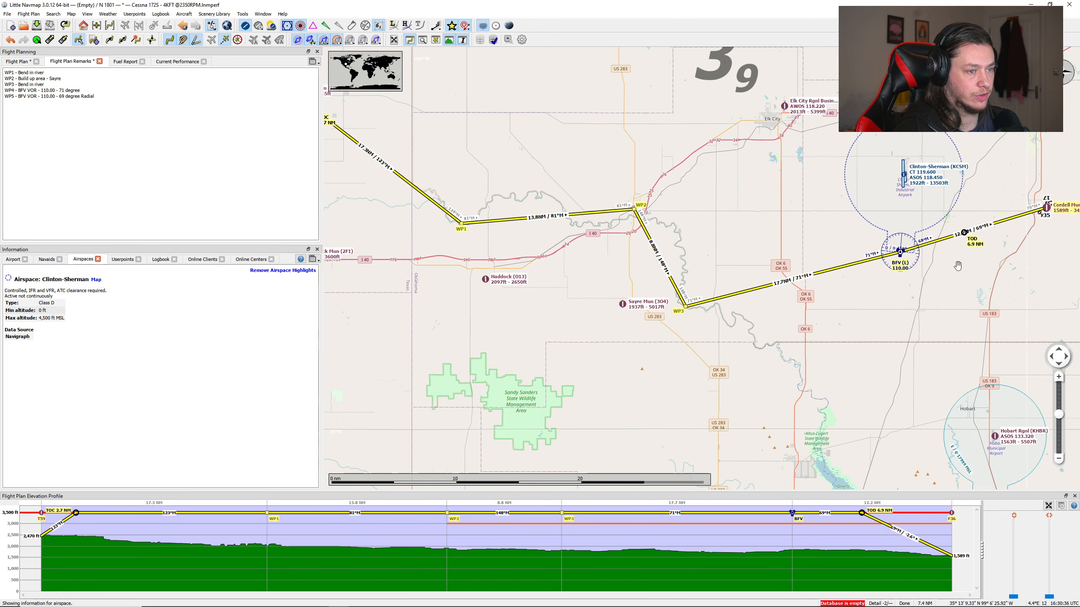
left_click_drag(957, 266, 841, 273)
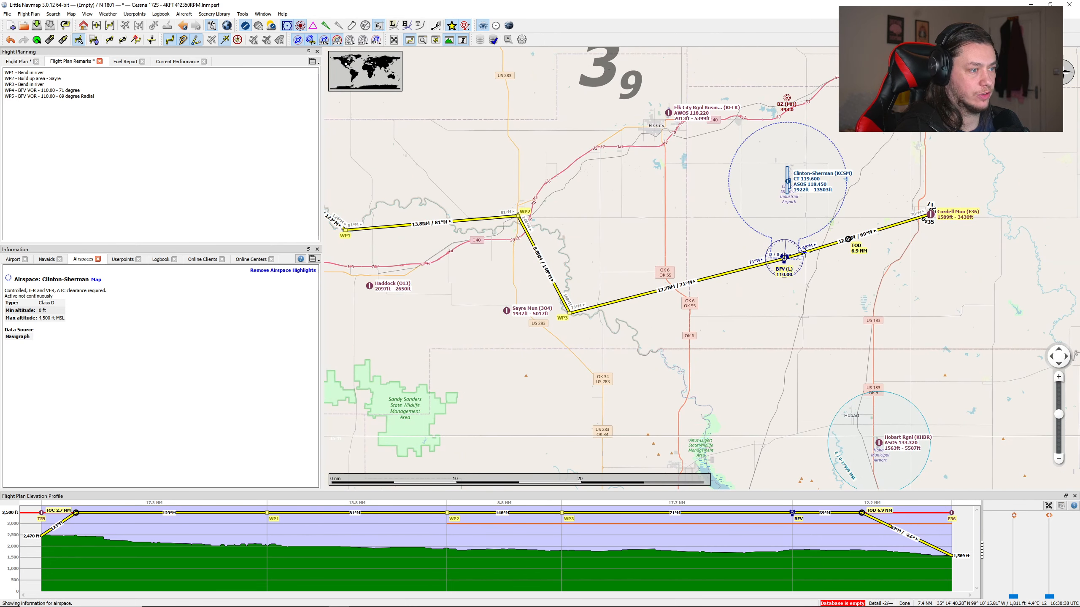
scroll(632, 251, "down", 2)
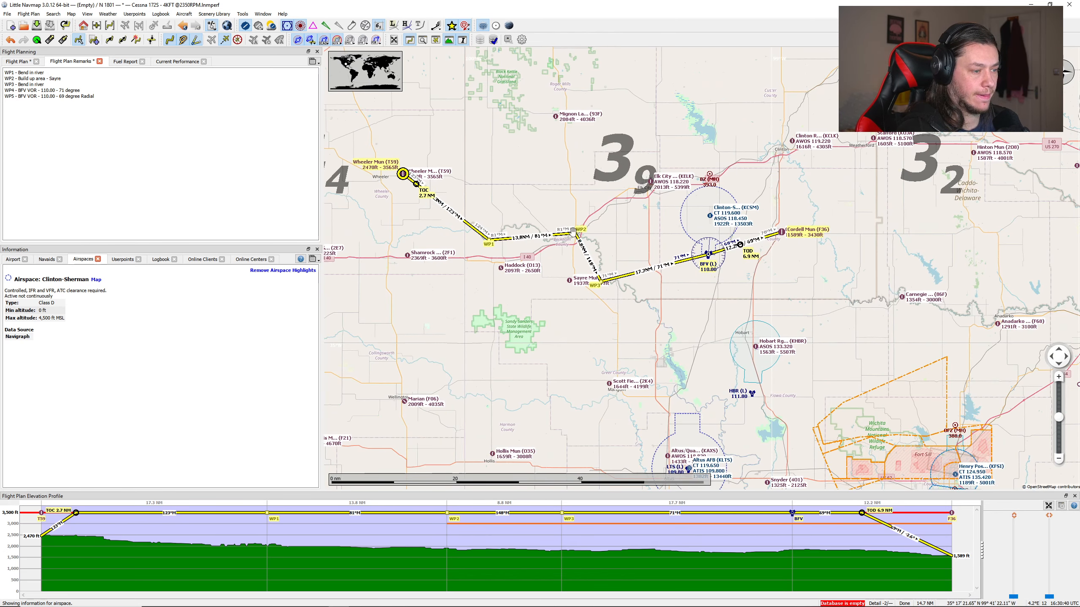
left_click_drag(573, 232, 675, 251)
scroll(651, 234, "down", 1)
scroll(626, 216, "up", 1)
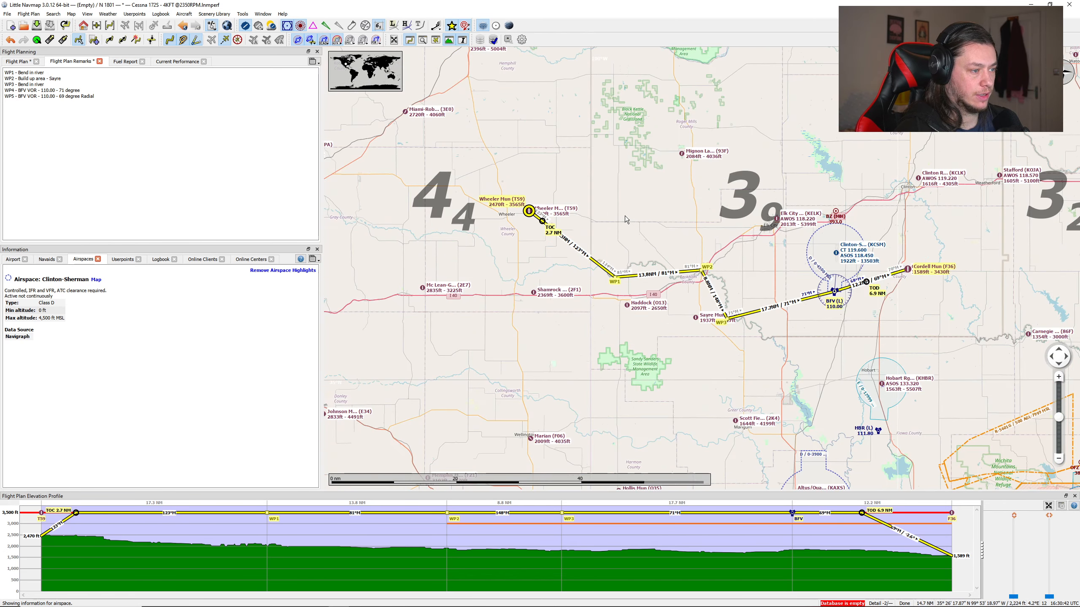
Step: Show wind barbs on the map at the flight plan cruise altitude
left_click_drag(633, 219, 572, 211)
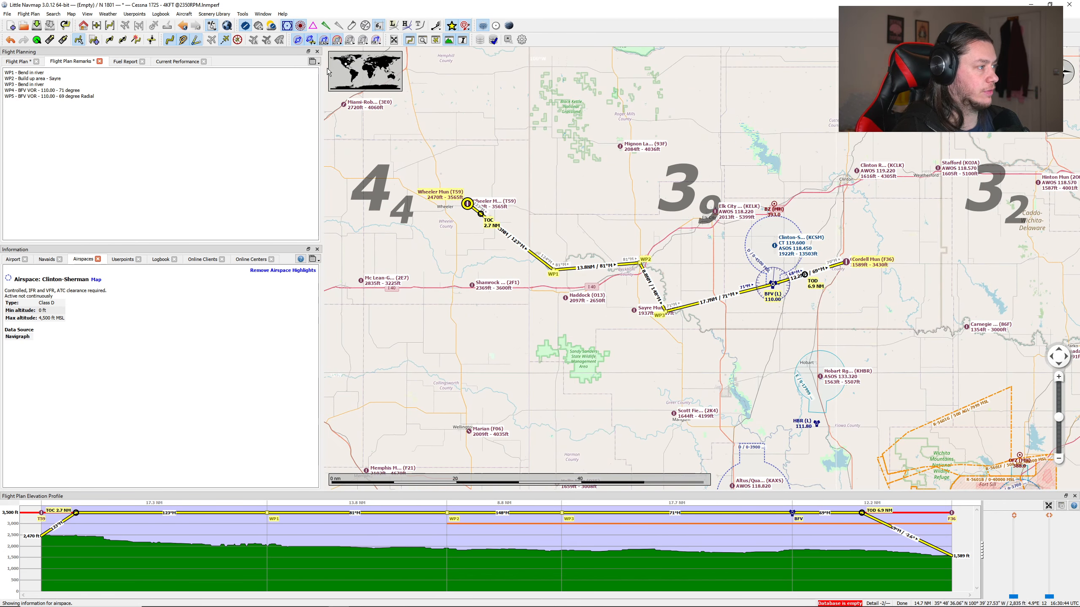
left_click(439, 29)
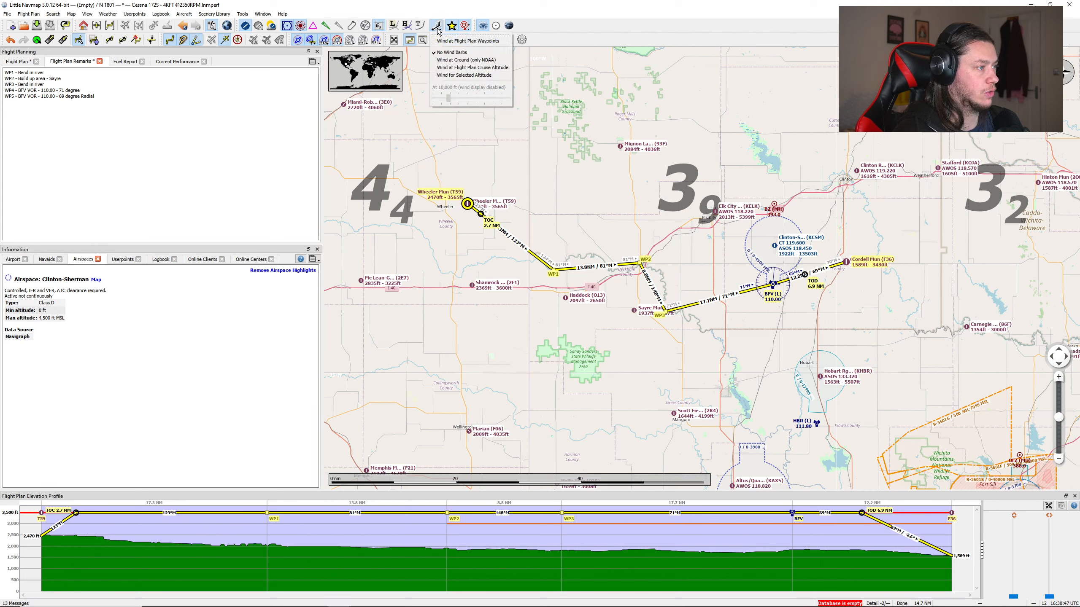
left_click(448, 68)
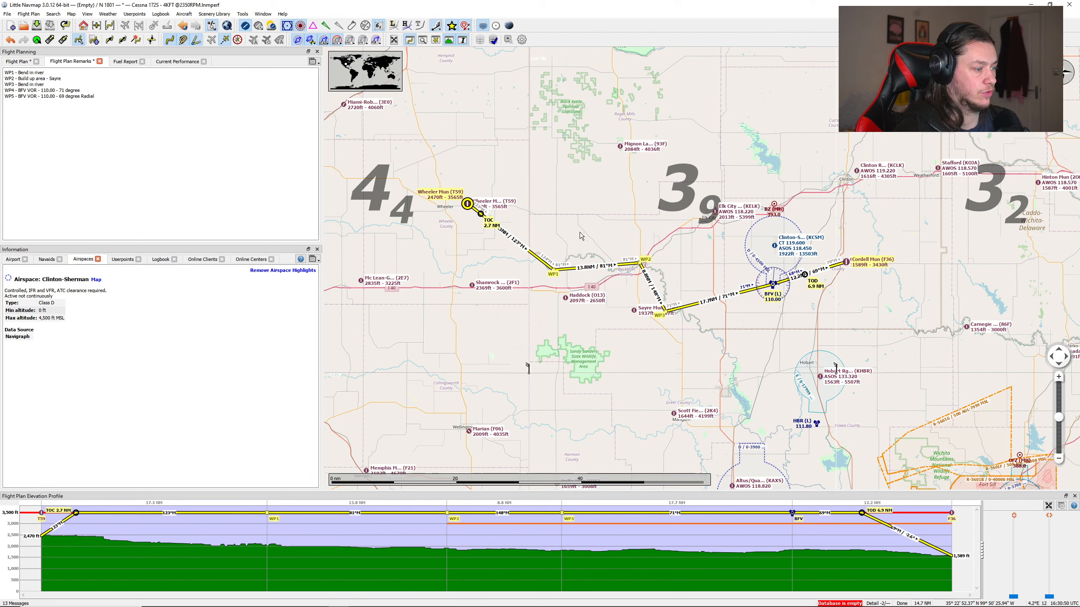
Step: Read the forecast wind by altitude at the wind barb west of the Sandy Sanders State Wildlife Management Area
scroll(533, 378, "up", 10)
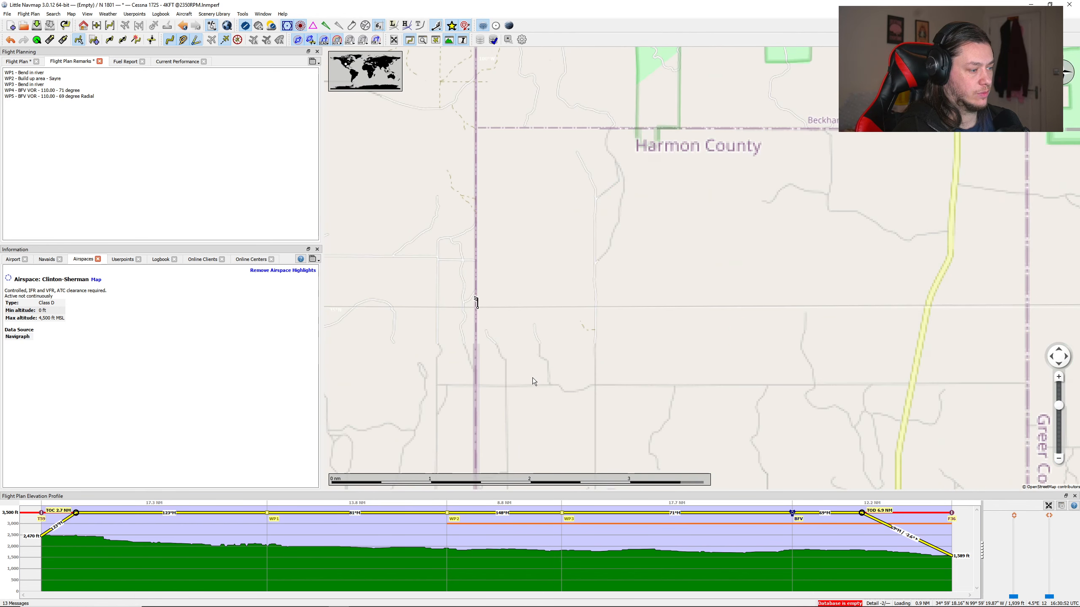
scroll(532, 378, "down", 3)
scroll(545, 378, "up", 2)
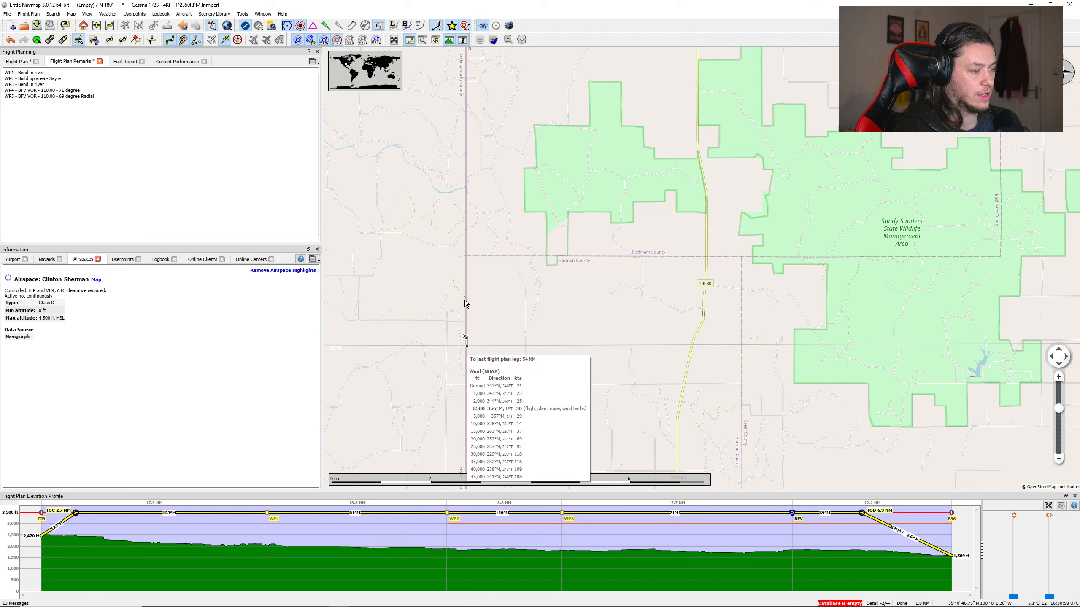
mouse_move(467, 347)
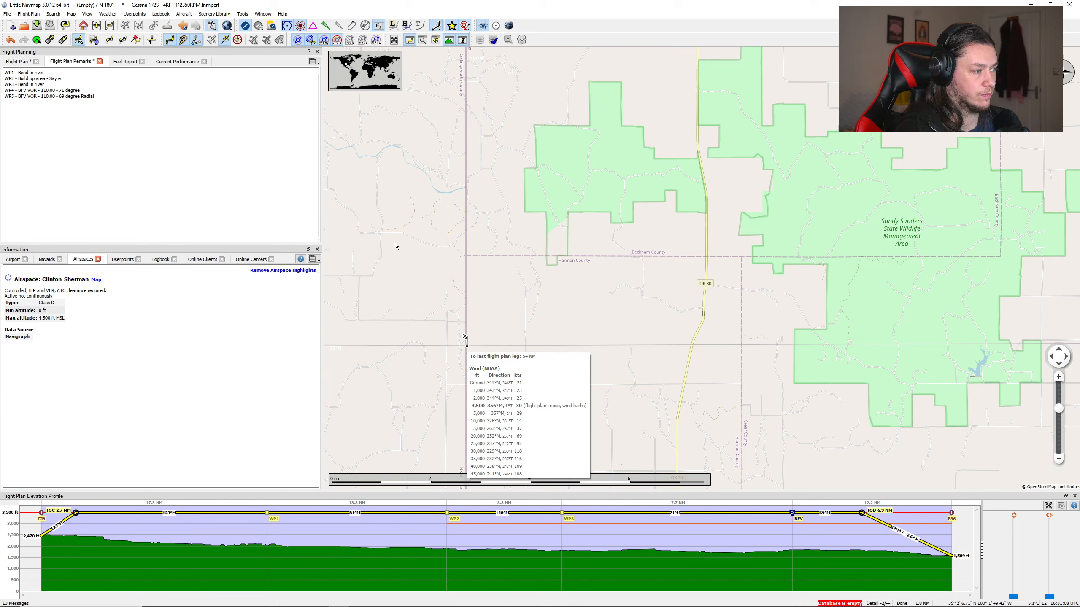
left_click(523, 250)
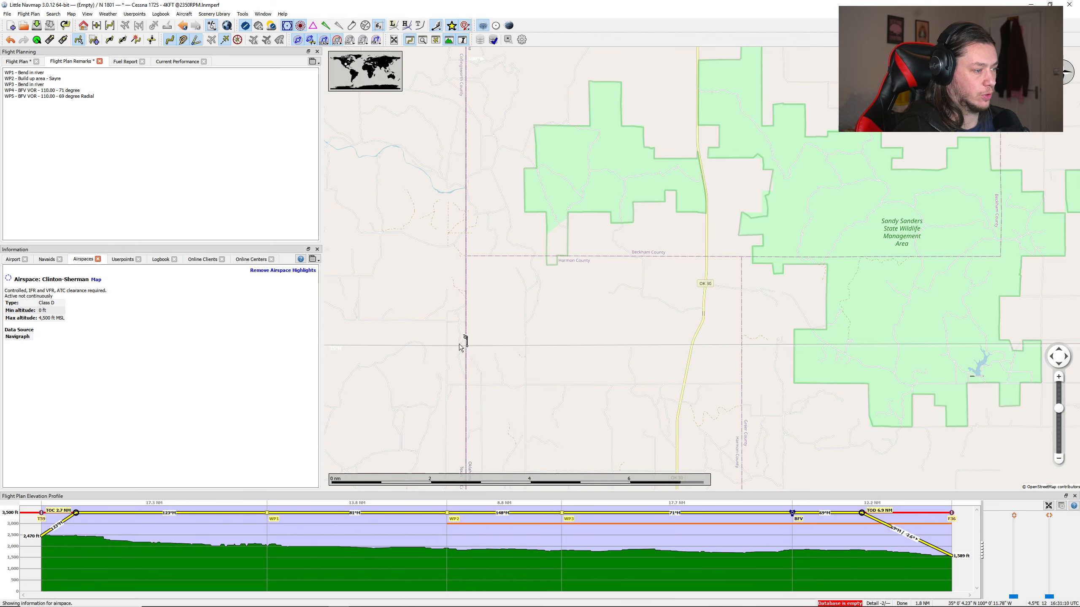
Step: Examine the wind barbs around the route and across the wider United States, ending back on the planned route
scroll(470, 297, "down", 6)
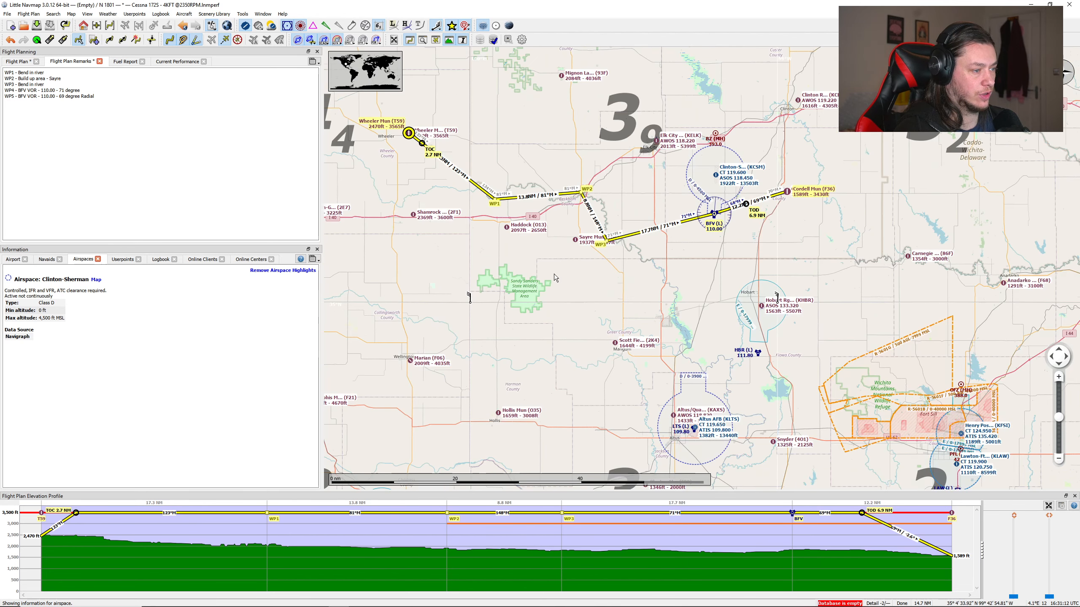
left_click_drag(571, 256, 529, 318)
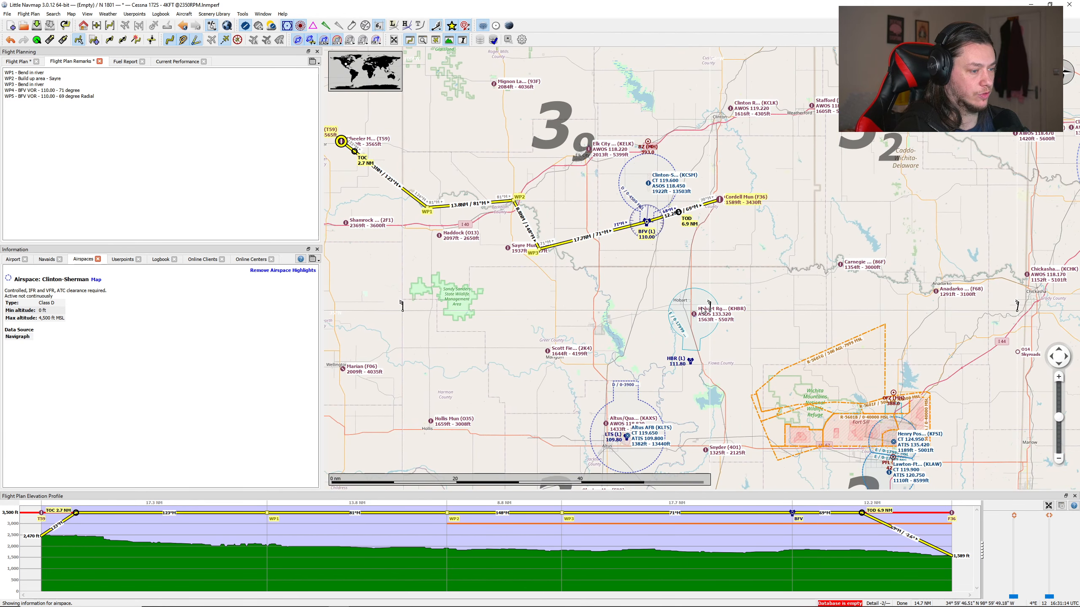
scroll(640, 315, "down", 6)
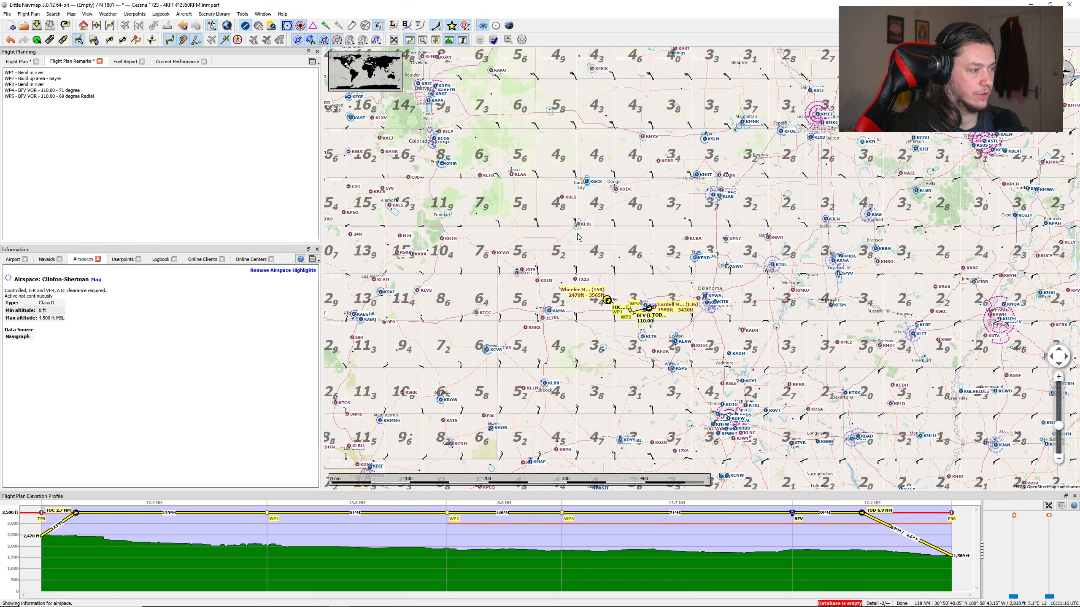
scroll(578, 237, "down", 2)
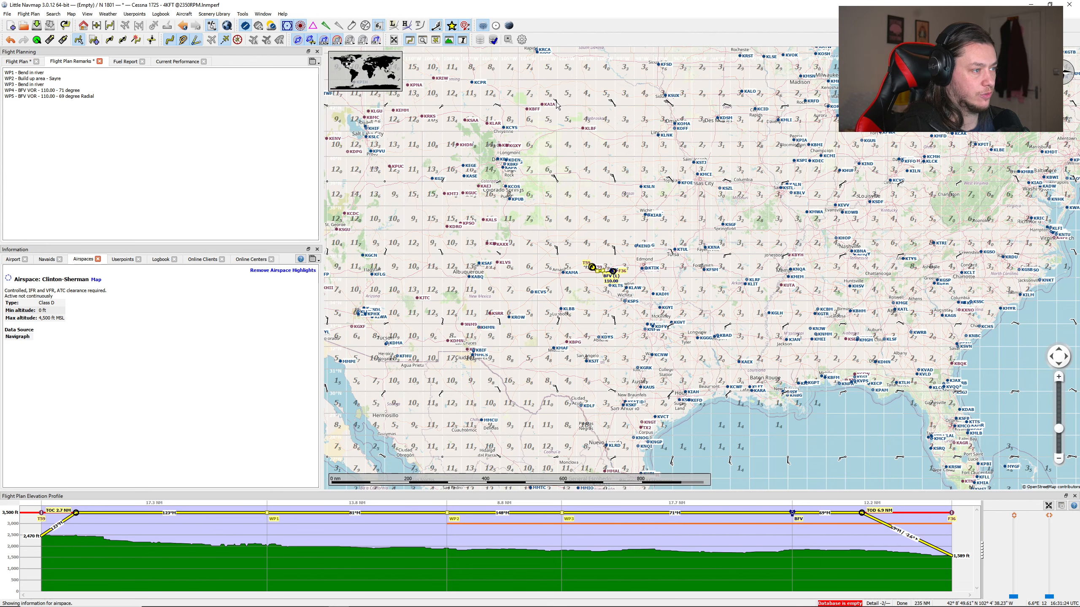
scroll(557, 105, "up", 2)
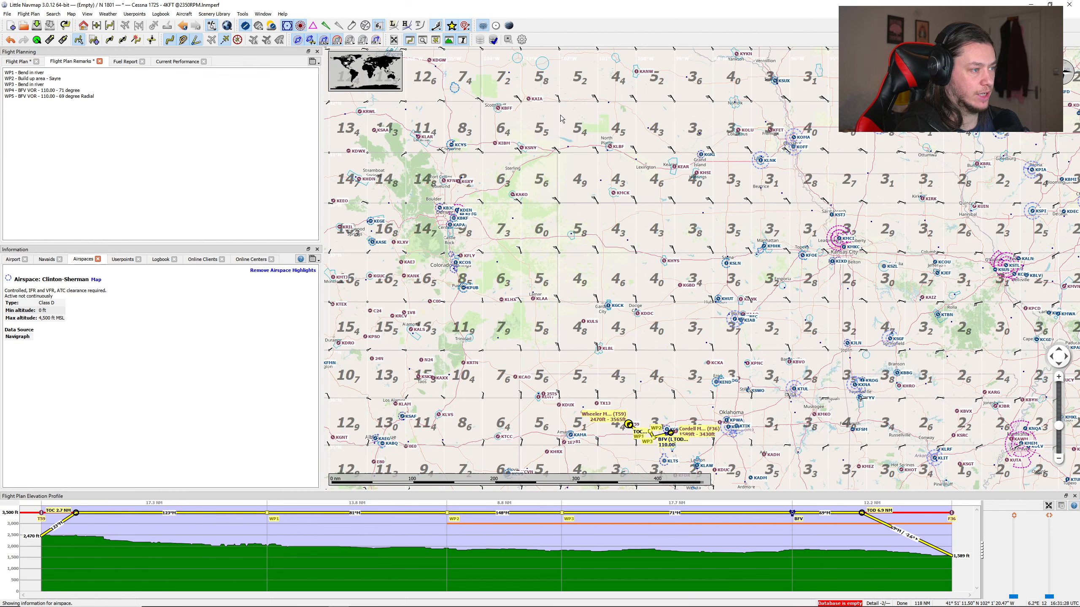
scroll(616, 348, "up", 2)
left_click_drag(633, 439, 551, 85)
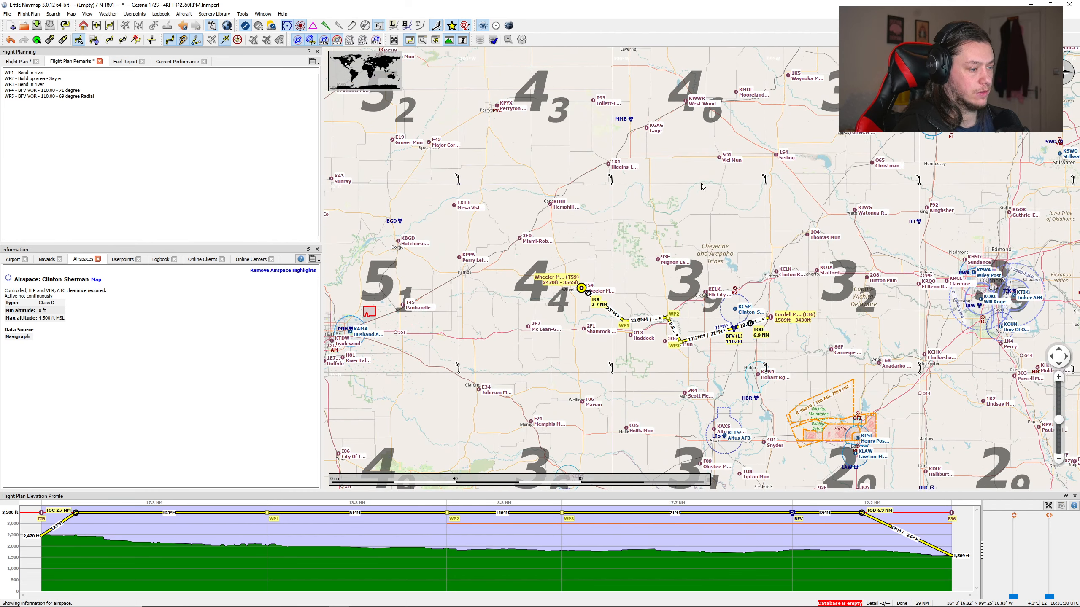
left_click_drag(735, 254, 630, 173)
scroll(630, 173, "up", 1)
left_click_drag(462, 217, 611, 205)
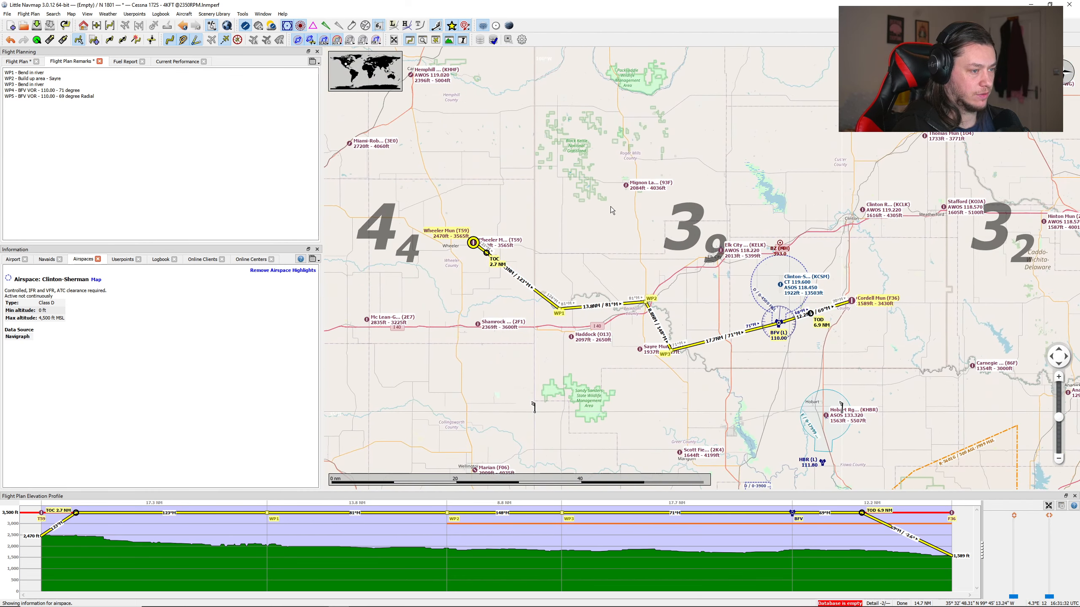